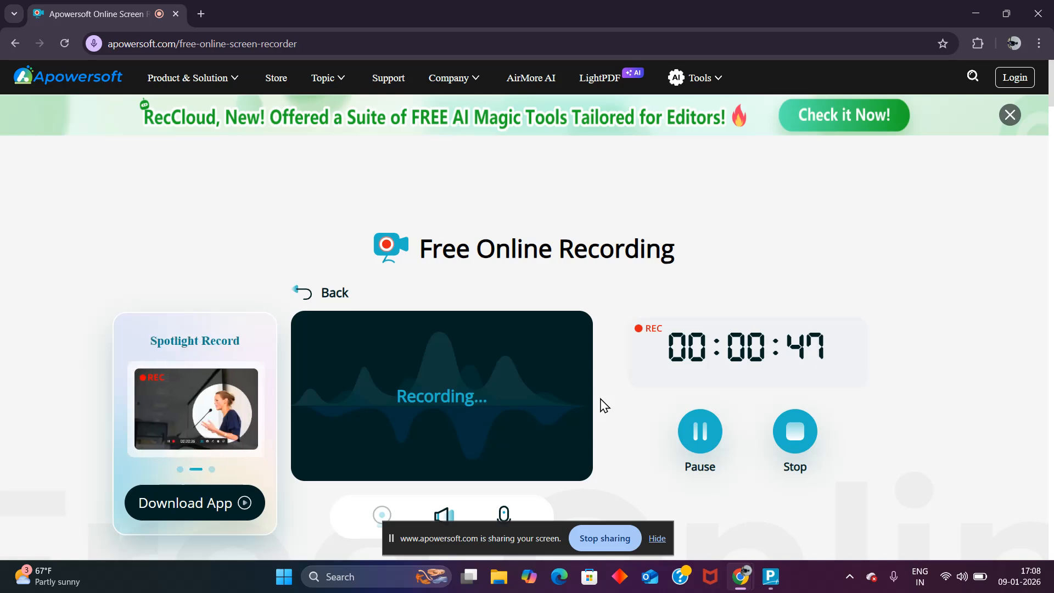
Step: Switch to TallyPrime and accept the Payroll Payslip company features with Maintain Payroll set to Yes
{"action": "key", "text": "super+Tab"}
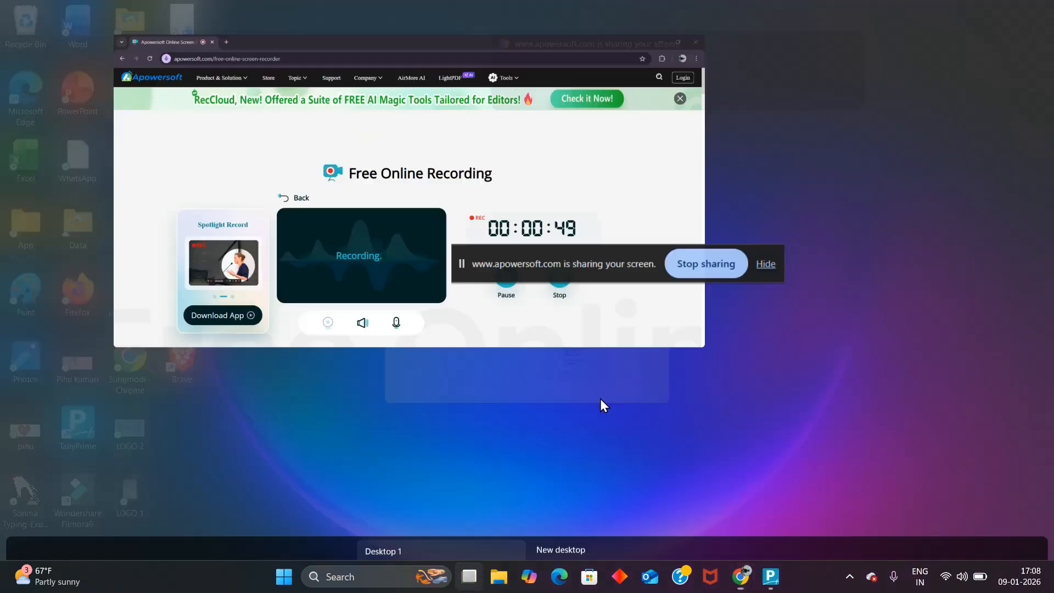
{"action": "left_click", "coordinate": [578, 290]}
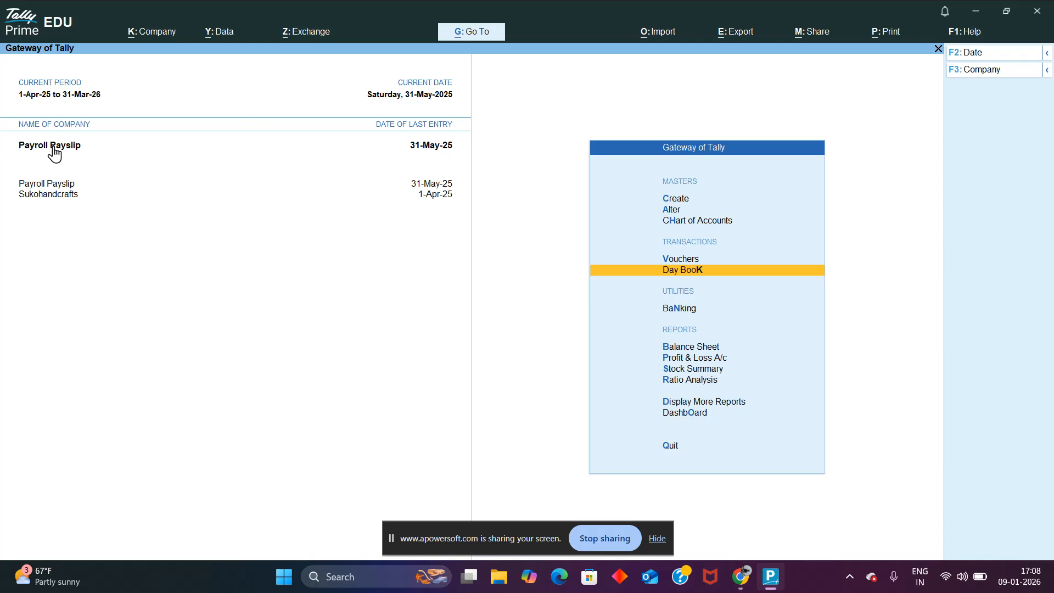
{"action": "key", "text": "F11"}
{"action": "key", "text": "Return"}
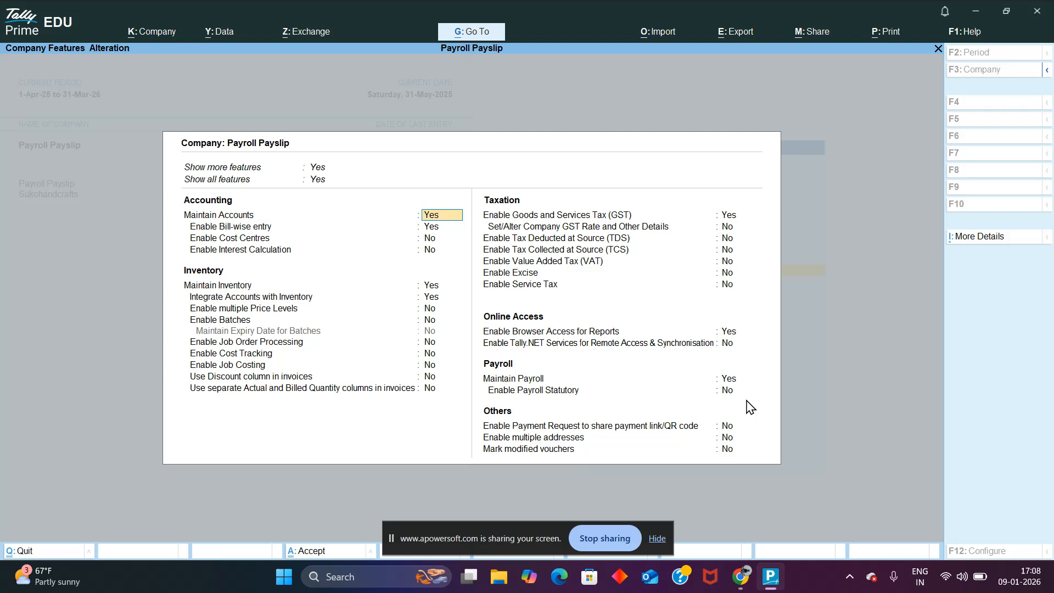
{"action": "left_click", "coordinate": [734, 384]}
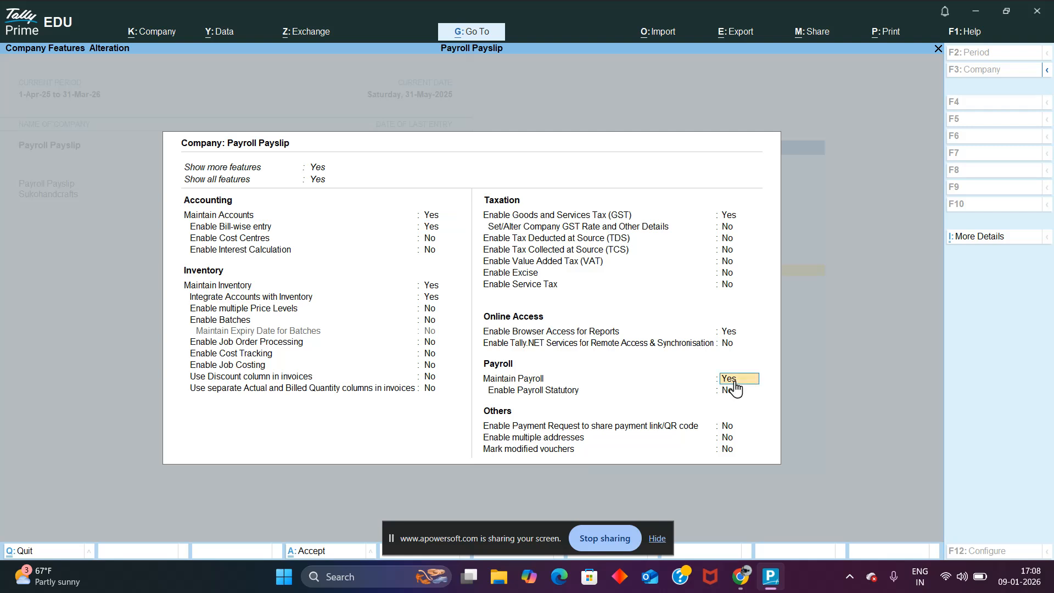
{"action": "key", "text": "ctrl+a"}
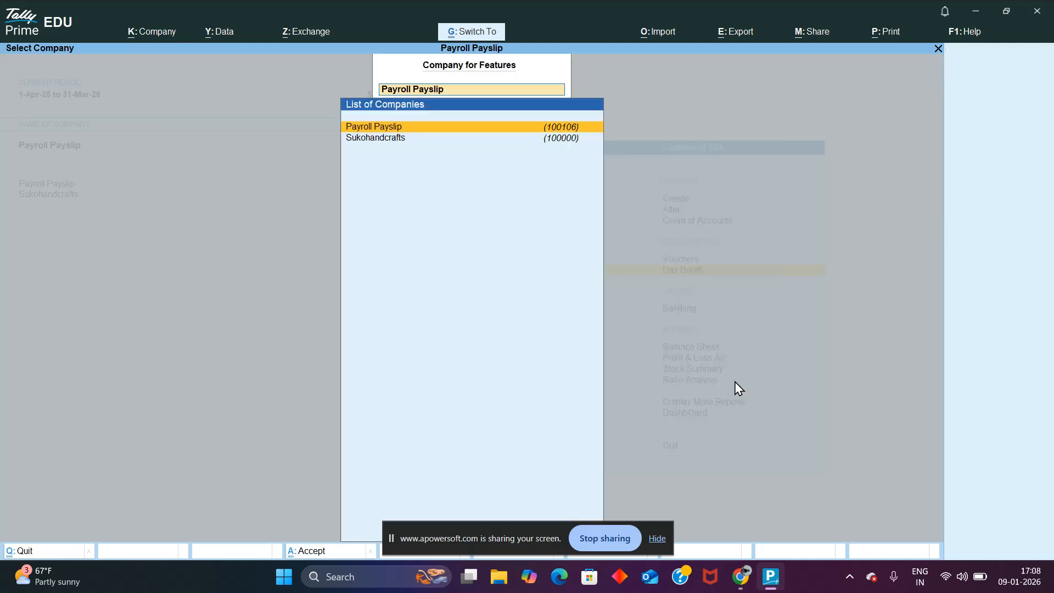
{"action": "key", "text": "Escape"}
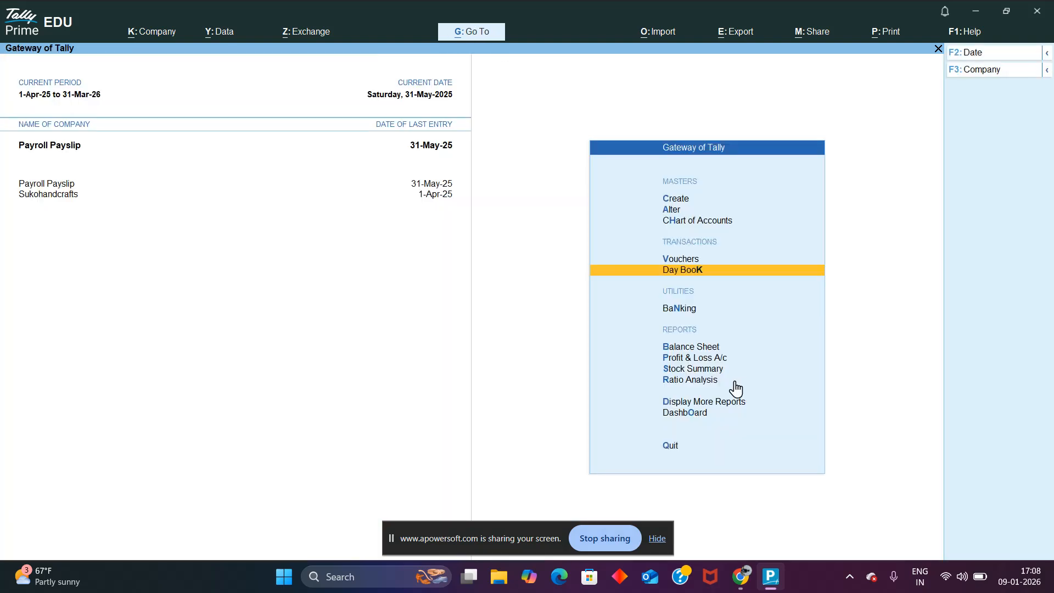
Step: Start creating a new pay head from the payroll masters
{"action": "key", "text": "Up"}
{"action": "key", "text": "Up"}
{"action": "key", "text": "Up"}
{"action": "key", "text": "Up"}
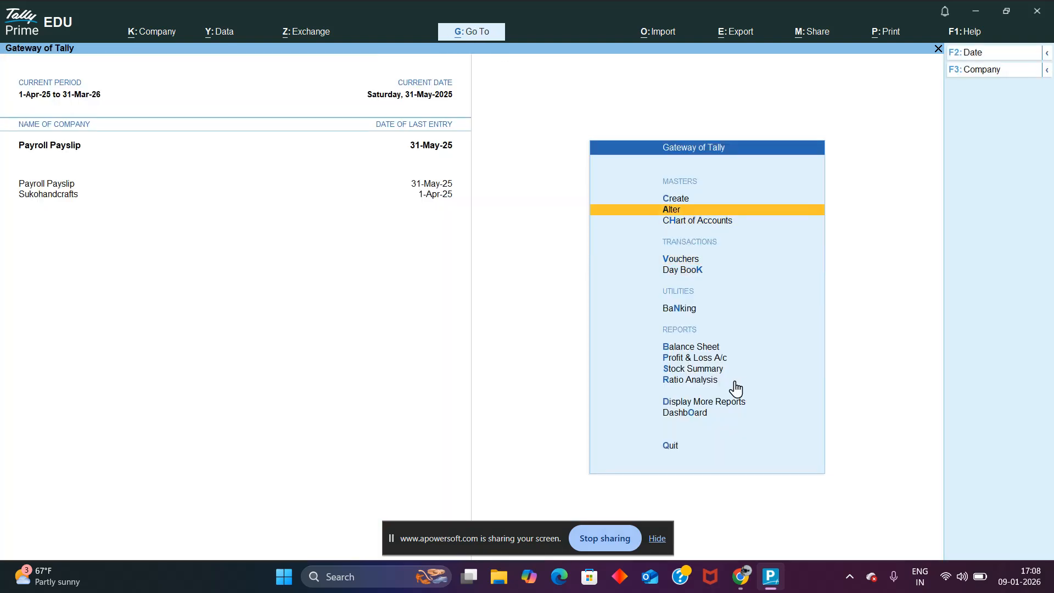
{"action": "key", "text": "Down"}
{"action": "key", "text": "Up"}
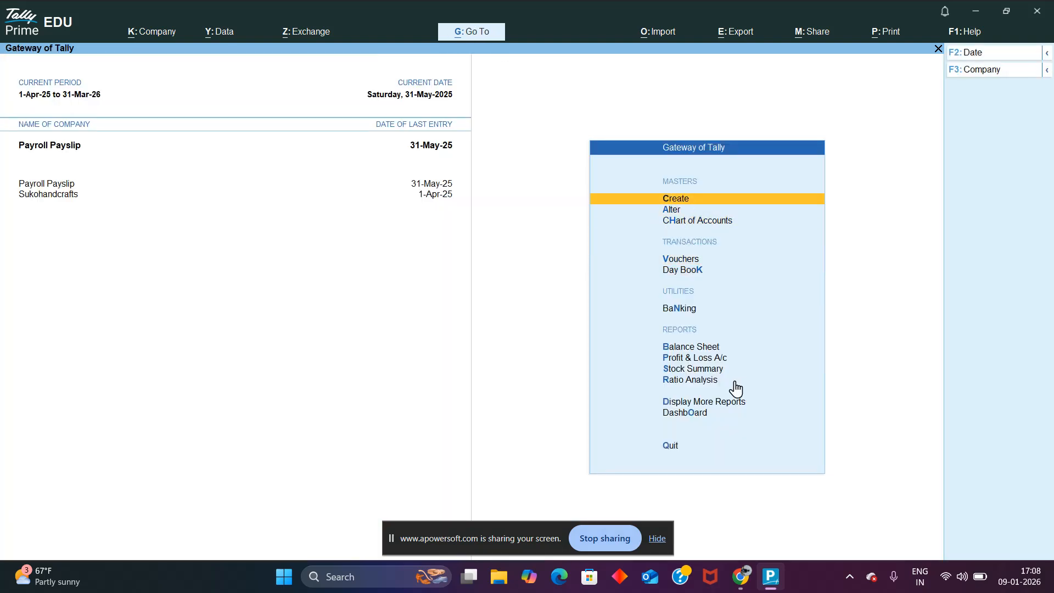
{"action": "key", "text": "Return"}
{"action": "key", "text": "Down"}
{"action": "key", "text": "Down"}
{"action": "key", "text": "Down"}
{"action": "key", "text": "Down"}
{"action": "key", "text": "Down"}
{"action": "key", "text": "Down"}
{"action": "key", "text": "Down"}
{"action": "key", "text": "Down"}
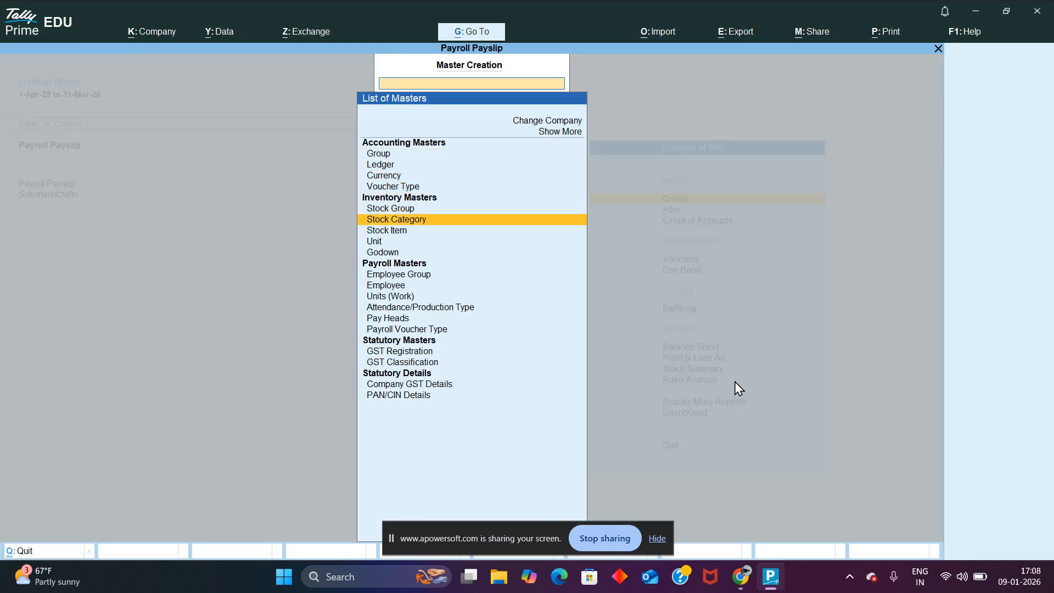
{"action": "key", "text": "Down"}
{"action": "key", "text": "Down"}
{"action": "key", "text": "Down"}
{"action": "key", "text": "Down"}
{"action": "key", "text": "Down"}
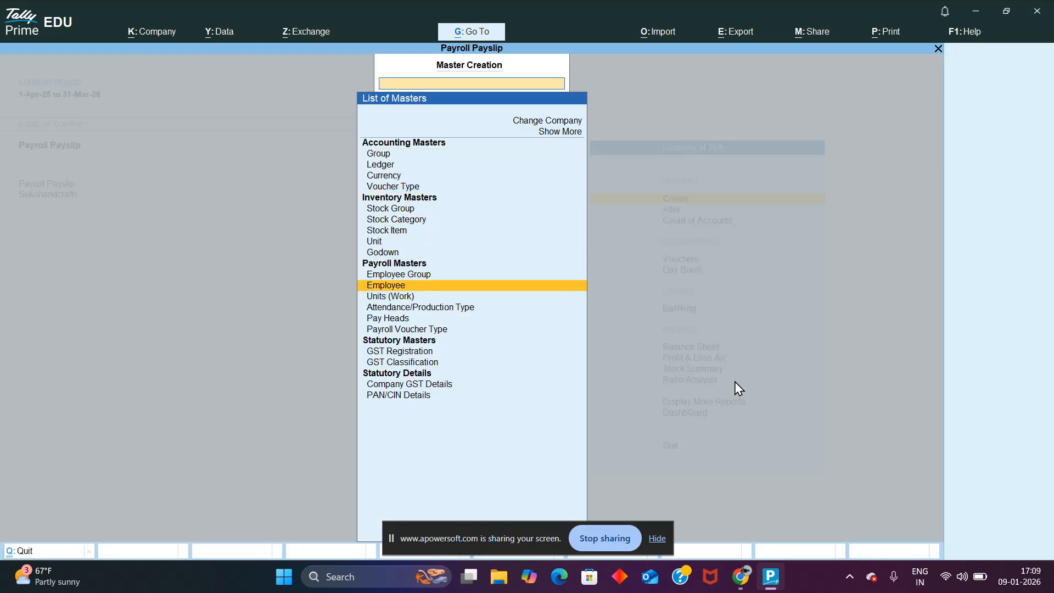
{"action": "key", "text": "Return"}
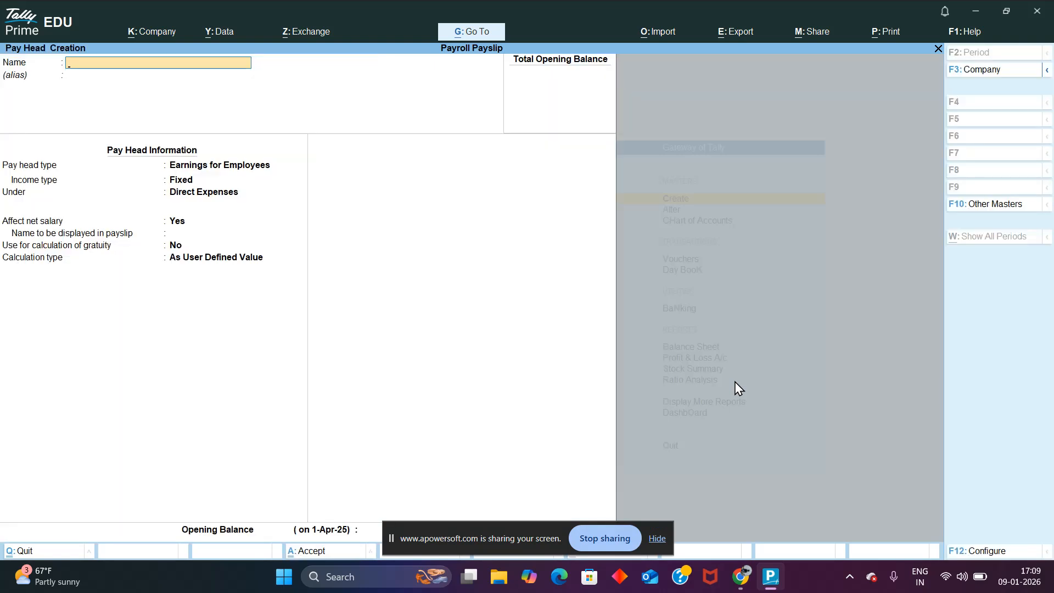
Step: Name the new pay head BASIC SALAR and leave its alias empty
{"action": "type", "text": "BASIC SALARY"}
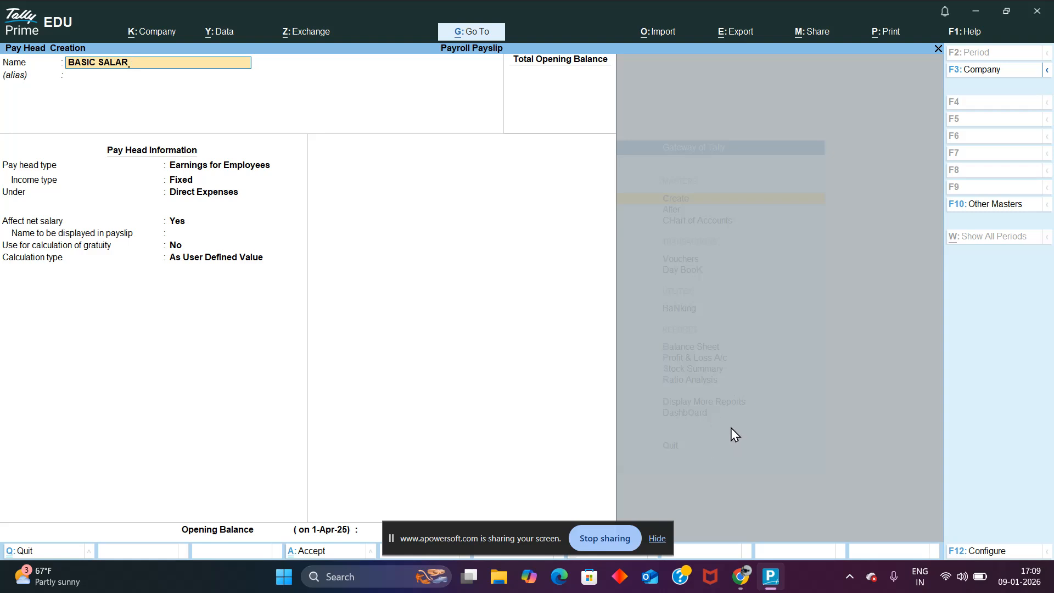
{"action": "key", "text": "Return"}
{"action": "key", "text": "Return"}
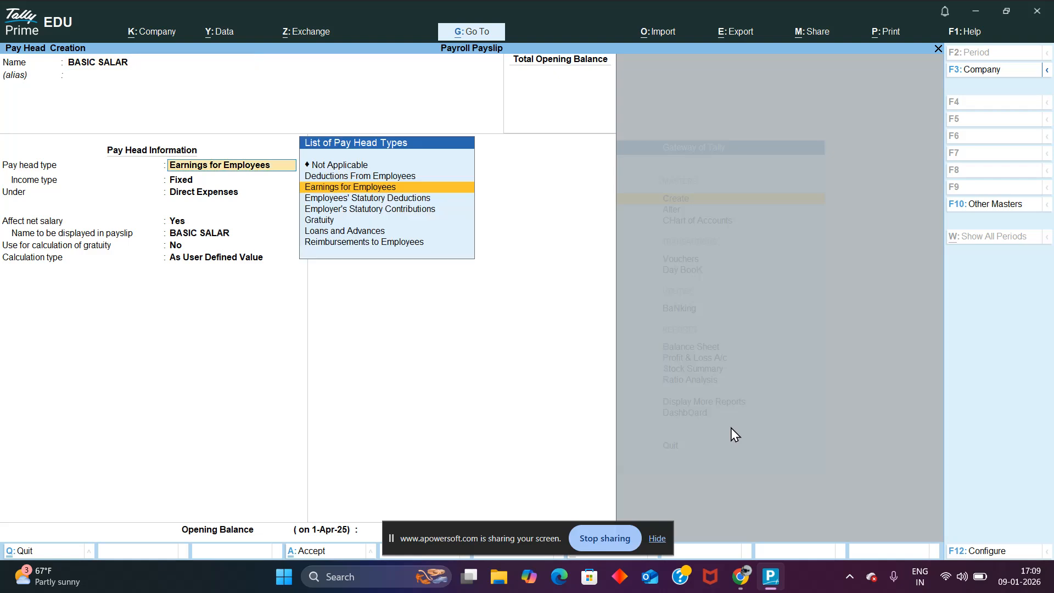
Step: Classify the pay head as fixed Earnings for Employees under Direct Expenses, affecting net salary and excluded from gratuity
{"action": "key", "text": "Return"}
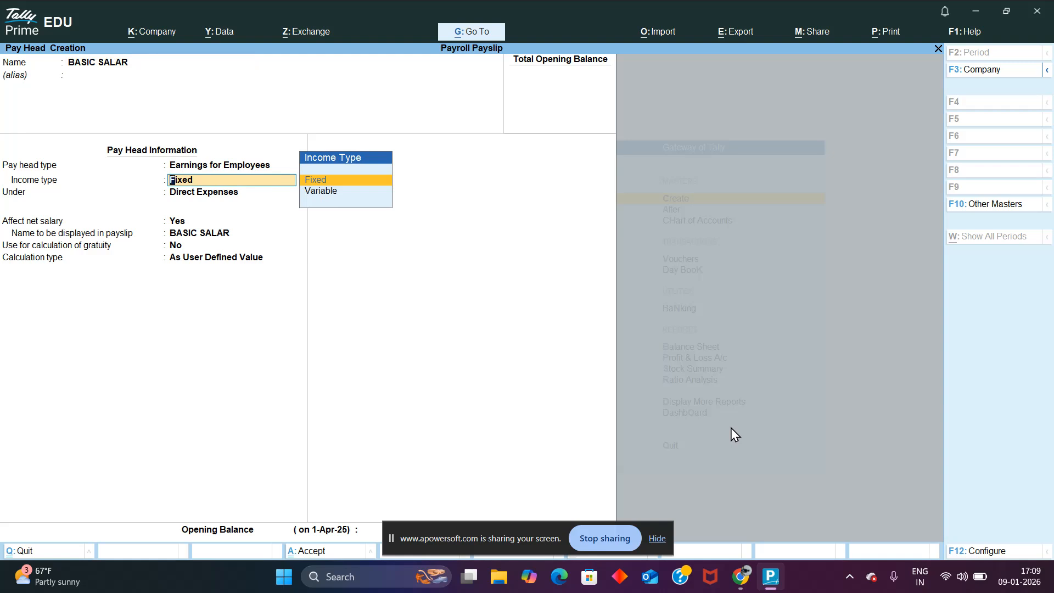
{"action": "key", "text": "Return"}
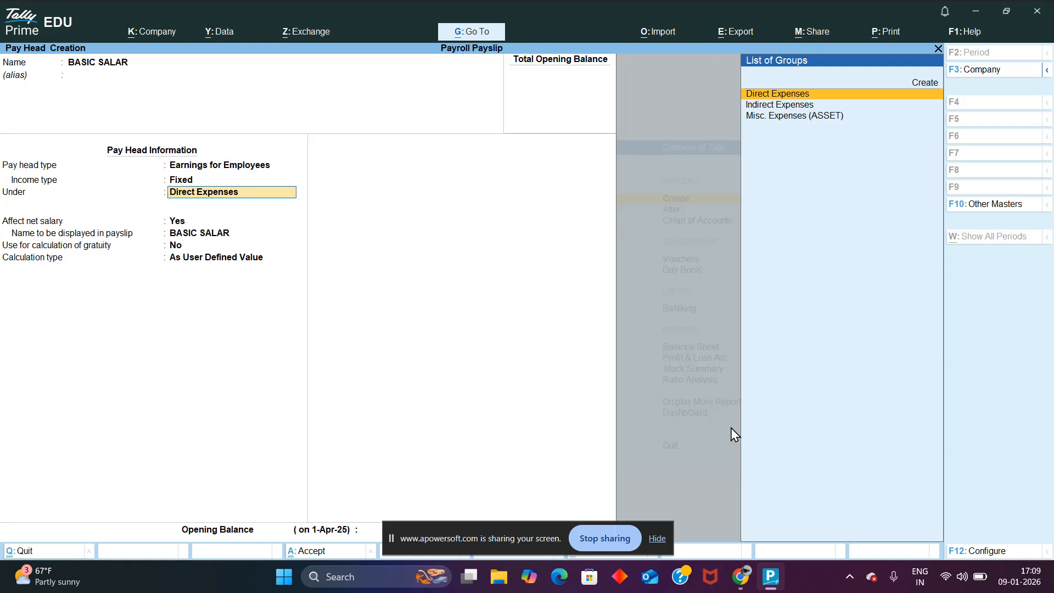
{"action": "key", "text": "Return"}
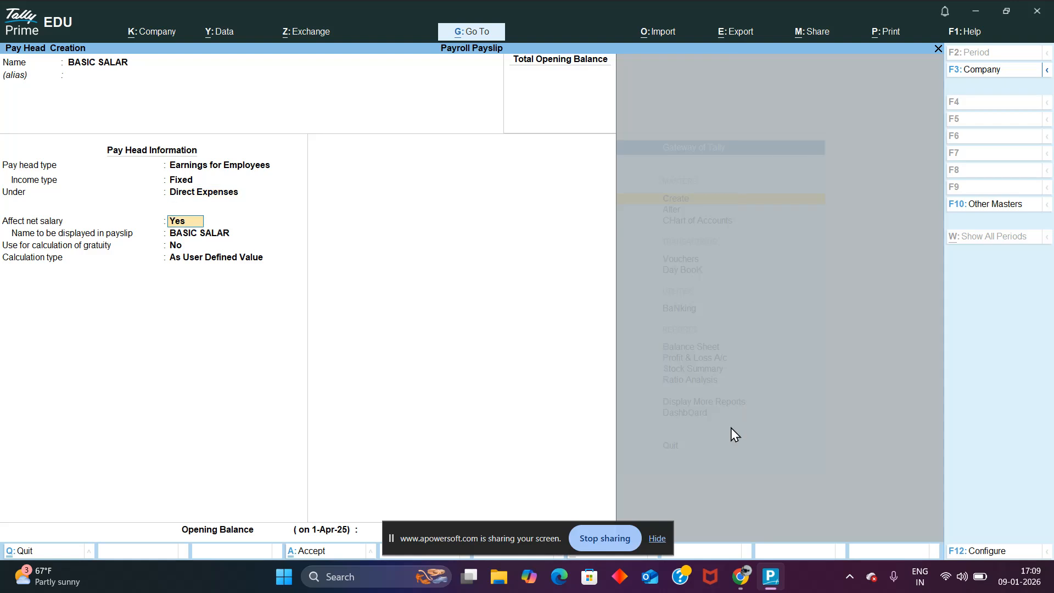
{"action": "key", "text": "Return"}
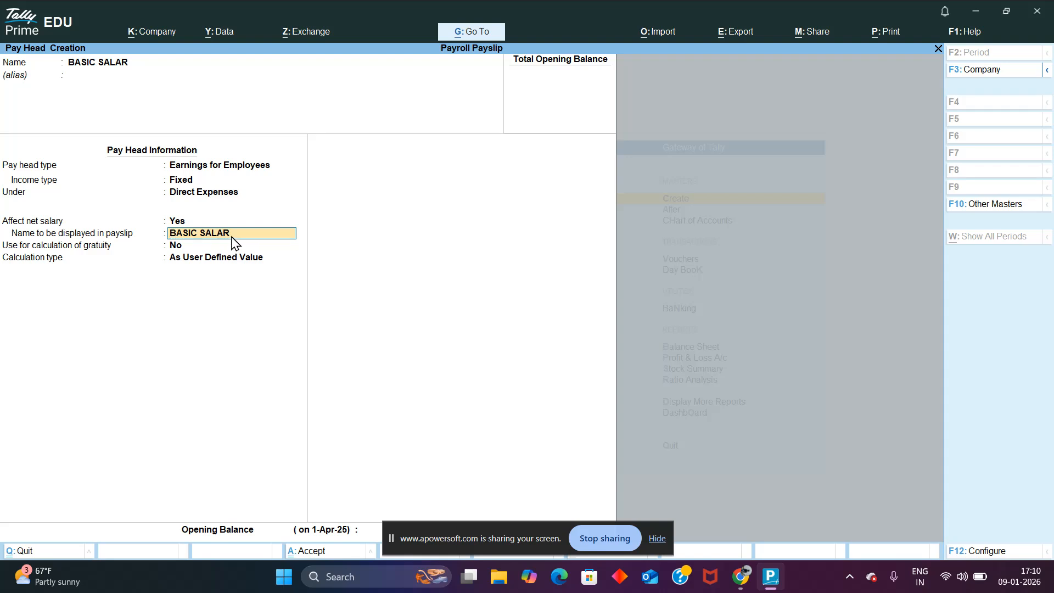
{"action": "key", "text": "Return"}
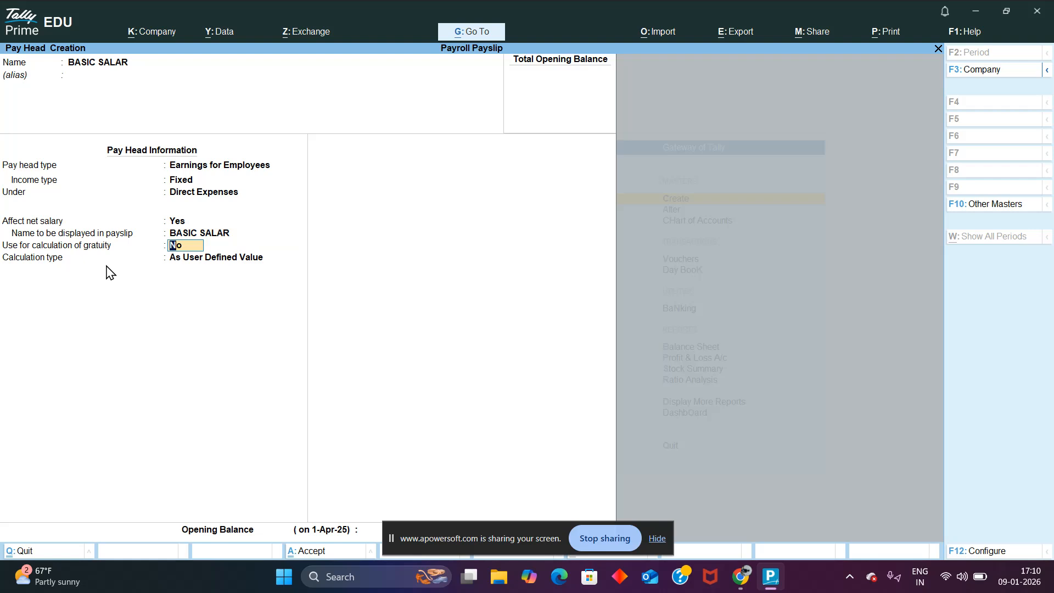
{"action": "key", "text": "Return"}
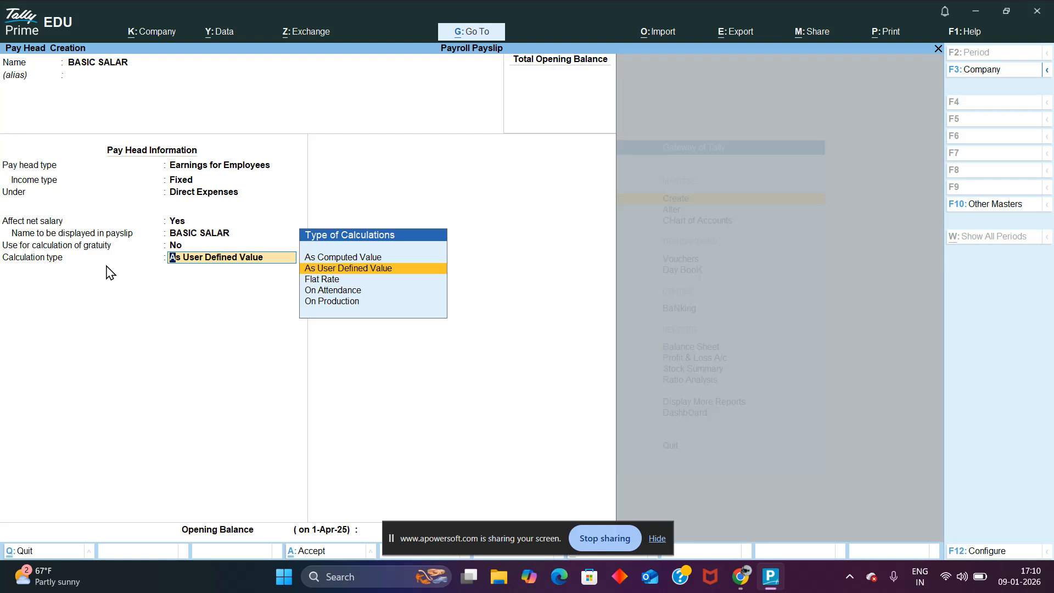
Step: Set the calculation type to Flat Rate per Months with rounding Not Applicable, and discard the new pay head without saving
{"action": "key", "text": "Down"}
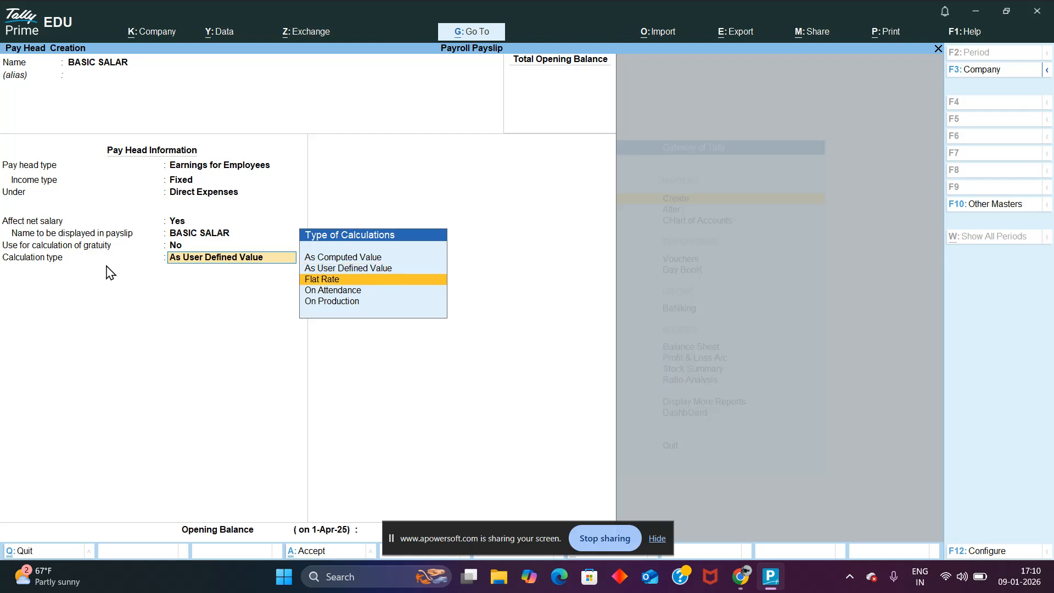
{"action": "key", "text": "Return"}
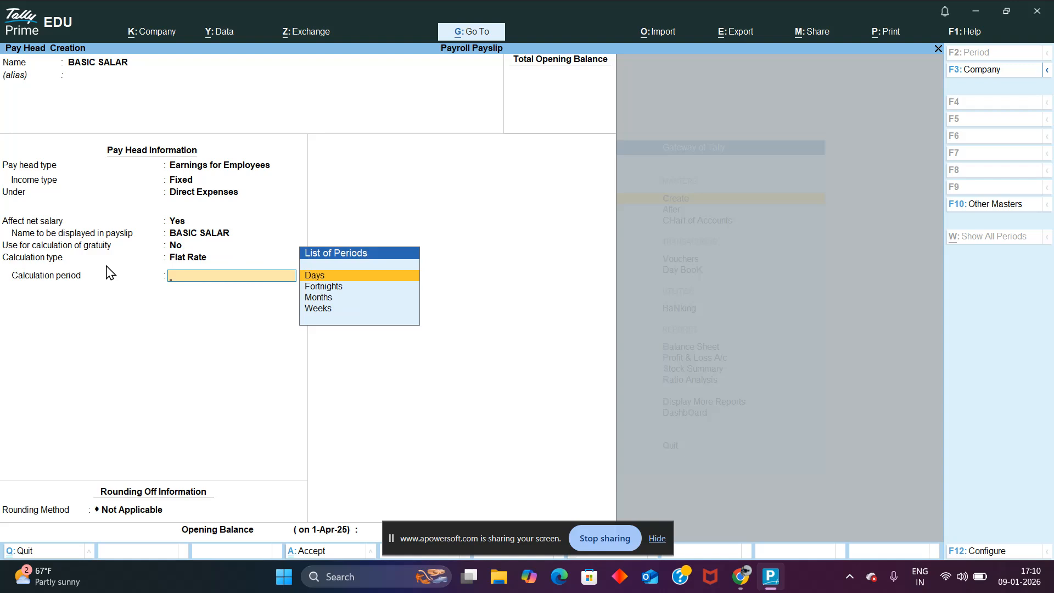
{"action": "key", "text": "Down"}
{"action": "key", "text": "Down"}
{"action": "key", "text": "Down"}
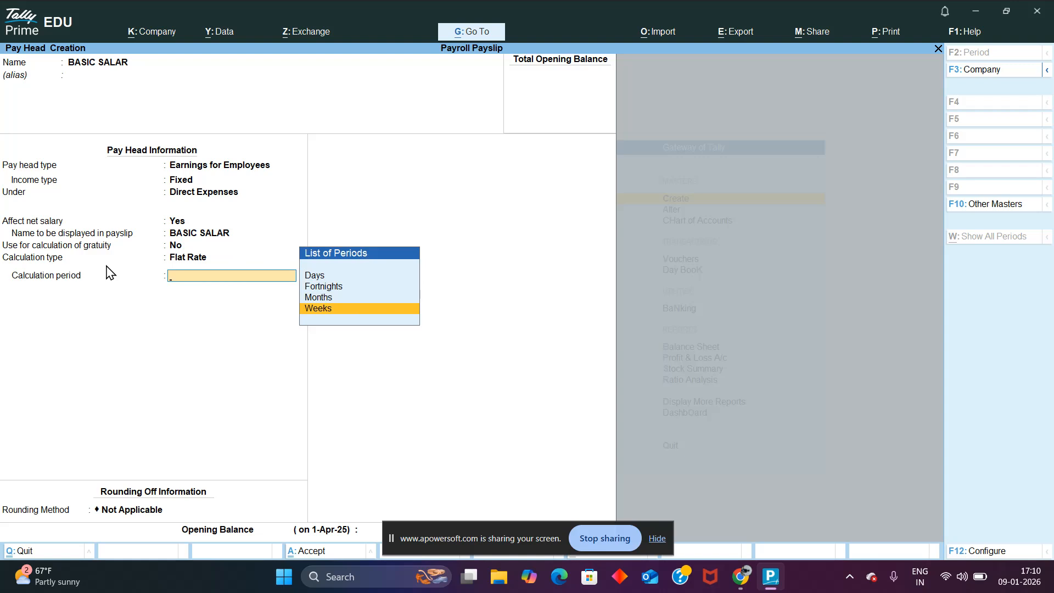
{"action": "key", "text": "Up"}
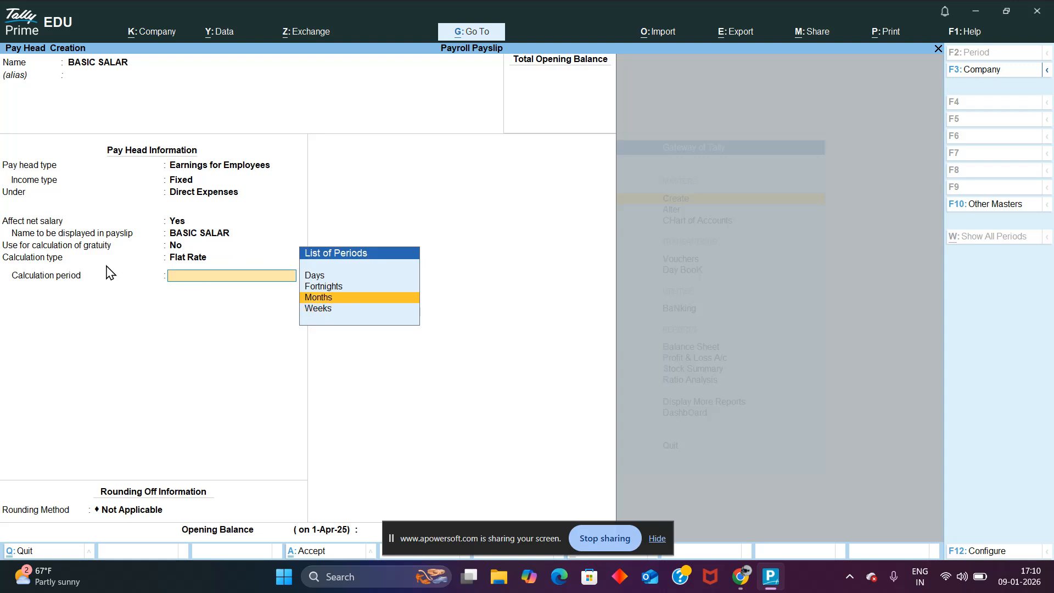
{"action": "key", "text": "Up"}
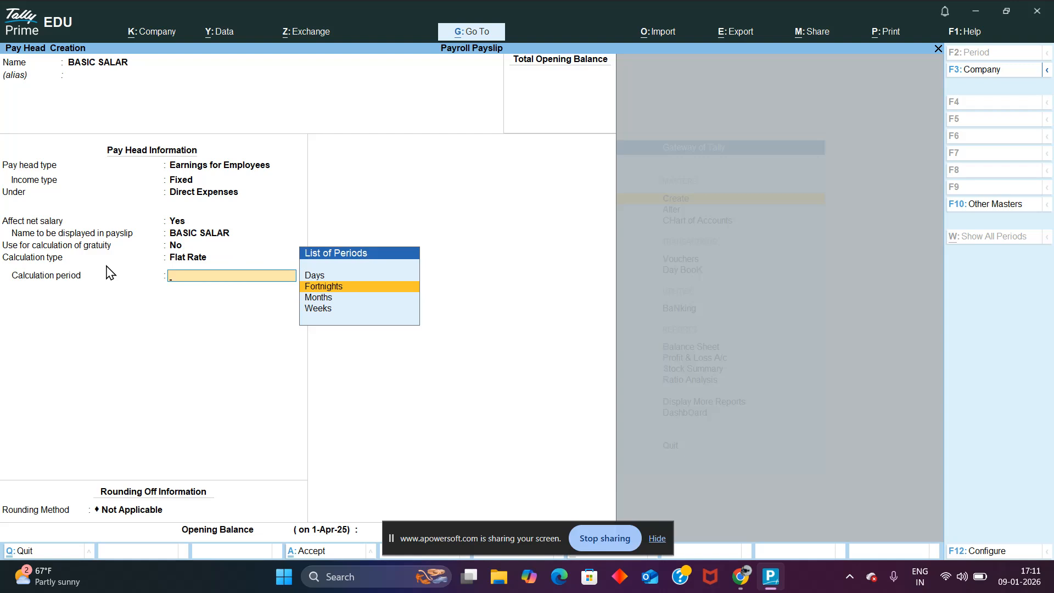
{"action": "key", "text": "Down"}
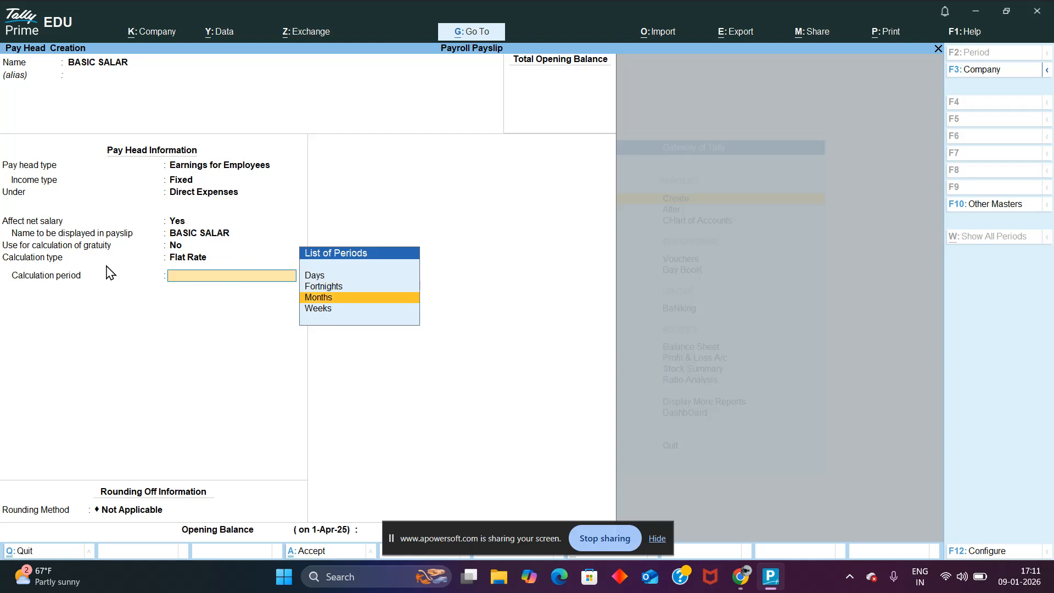
{"action": "key", "text": "Return"}
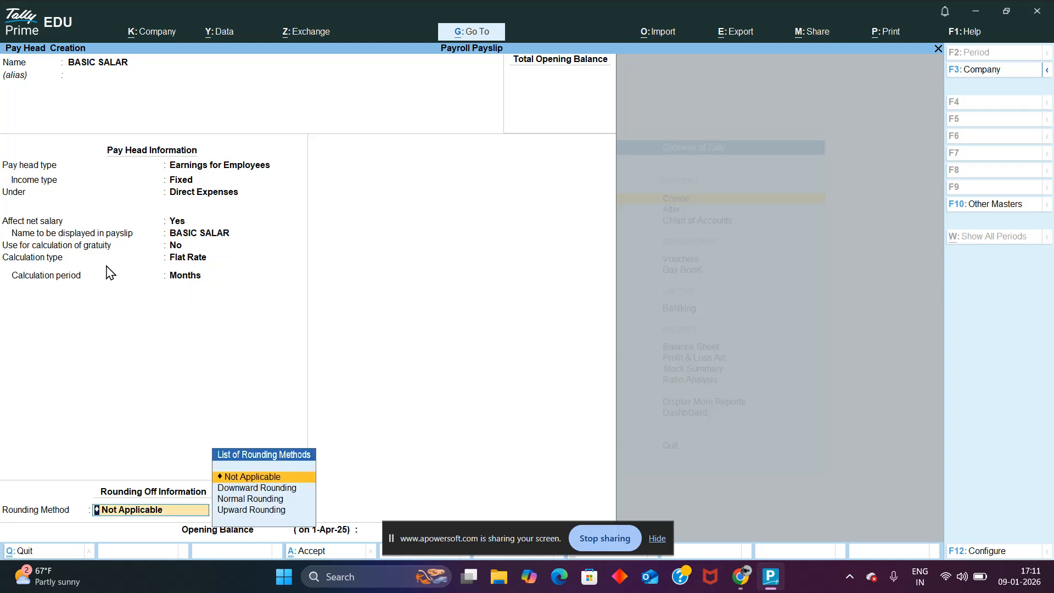
{"action": "key", "text": "Return"}
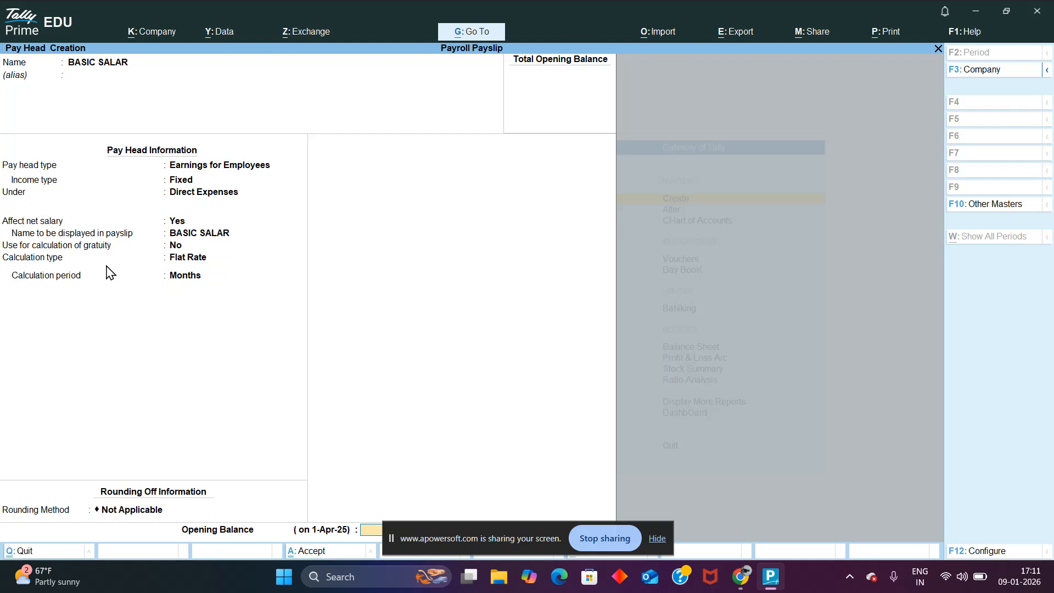
{"action": "key", "text": "Return"}
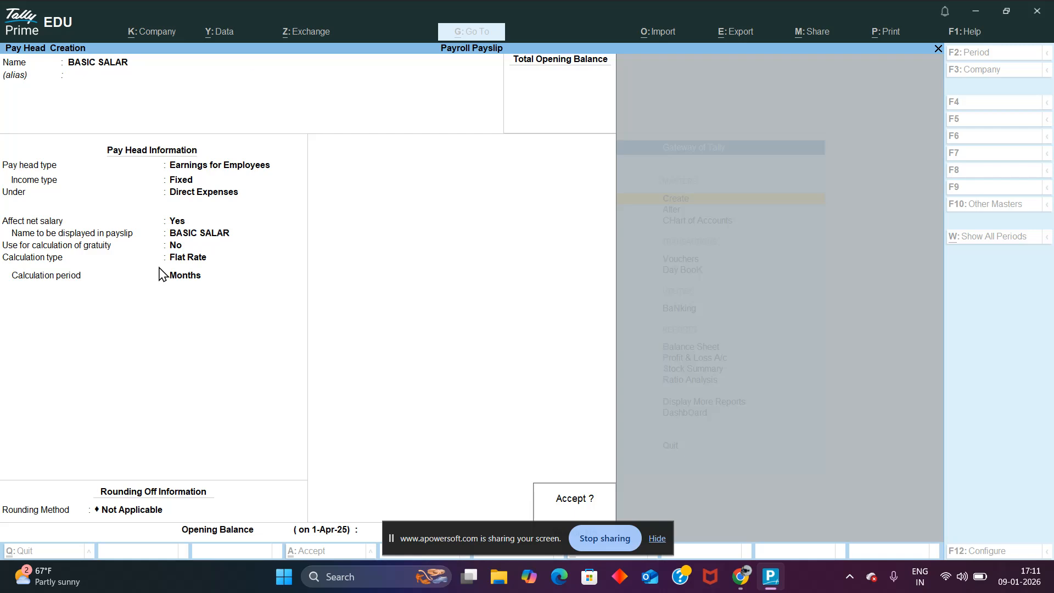
{"action": "key", "text": "Escape"}
{"action": "key", "text": "ctrl+q"}
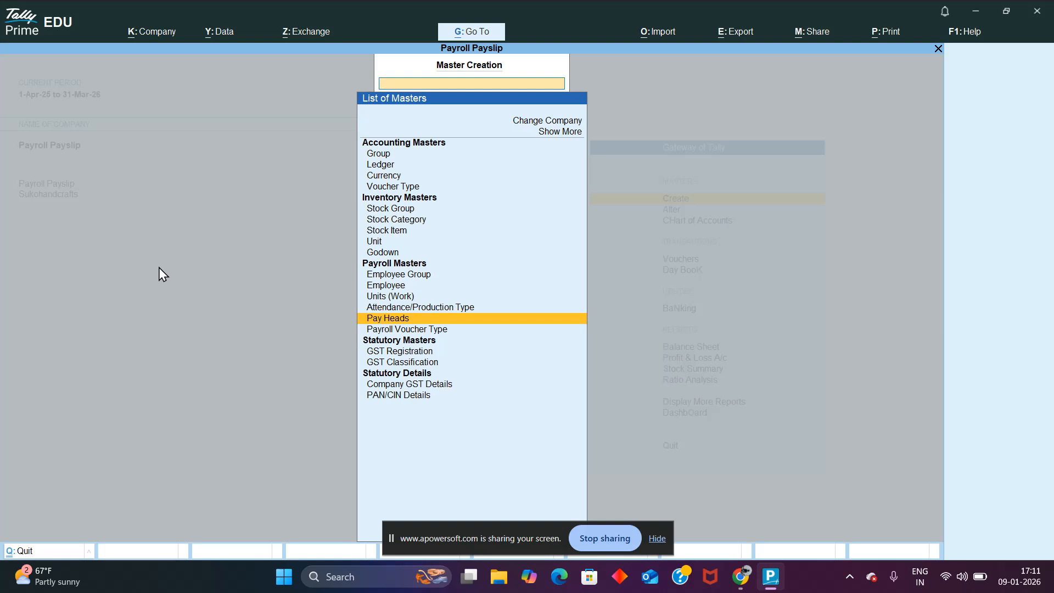
Step: Open the existing DA pay head for alteration from the payroll masters
{"action": "key", "text": "Escape"}
{"action": "key", "text": "Down"}
{"action": "key", "text": "Return"}
{"action": "key", "text": "Down"}
{"action": "key", "text": "Down"}
{"action": "key", "text": "Down"}
{"action": "key", "text": "Down"}
{"action": "key", "text": "Down"}
{"action": "key", "text": "Down"}
{"action": "key", "text": "Down"}
{"action": "key", "text": "Down"}
{"action": "key", "text": "Down"}
{"action": "key", "text": "Down"}
{"action": "key", "text": "Down"}
{"action": "key", "text": "Down"}
{"action": "key", "text": "Down"}
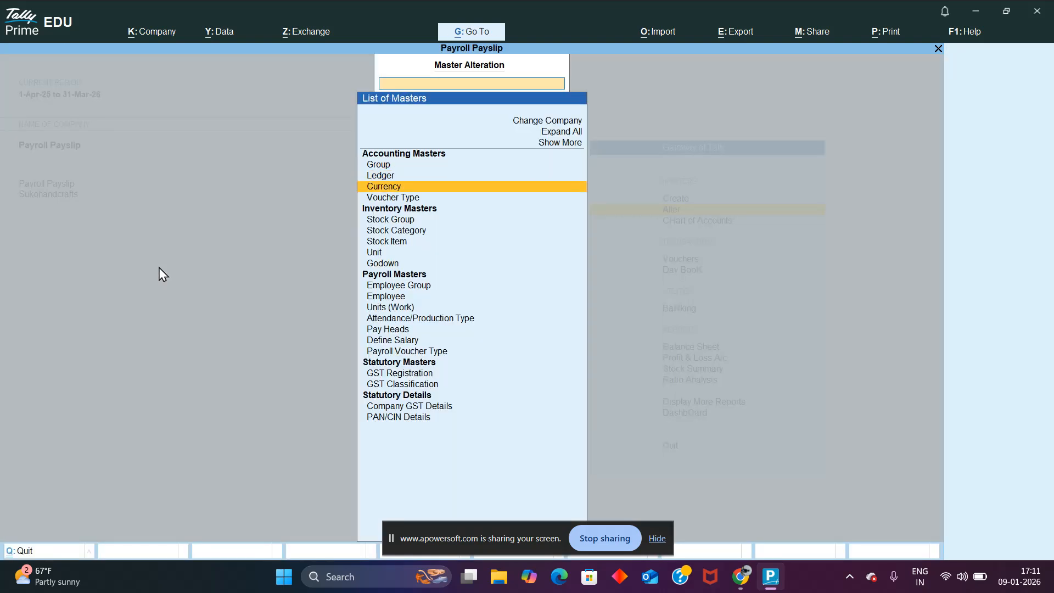
{"action": "key", "text": "Return"}
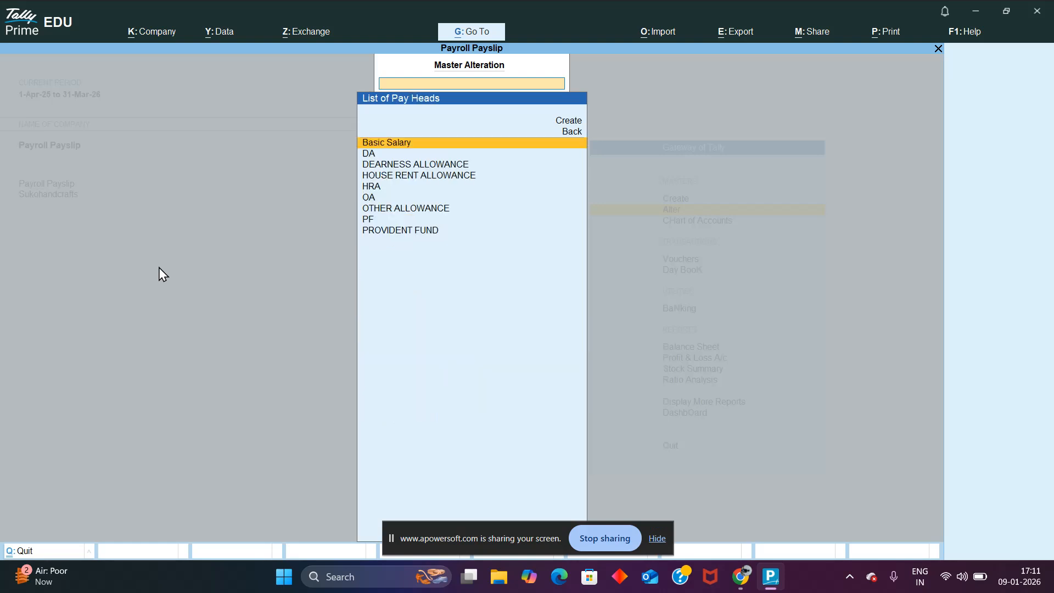
{"action": "key", "text": "Down"}
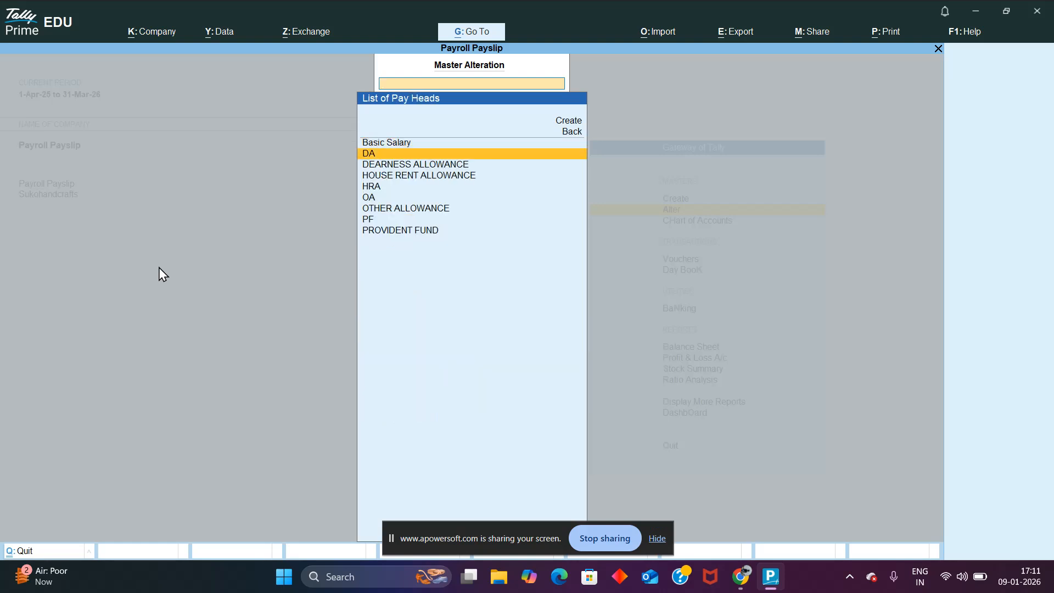
{"action": "key", "text": "Return"}
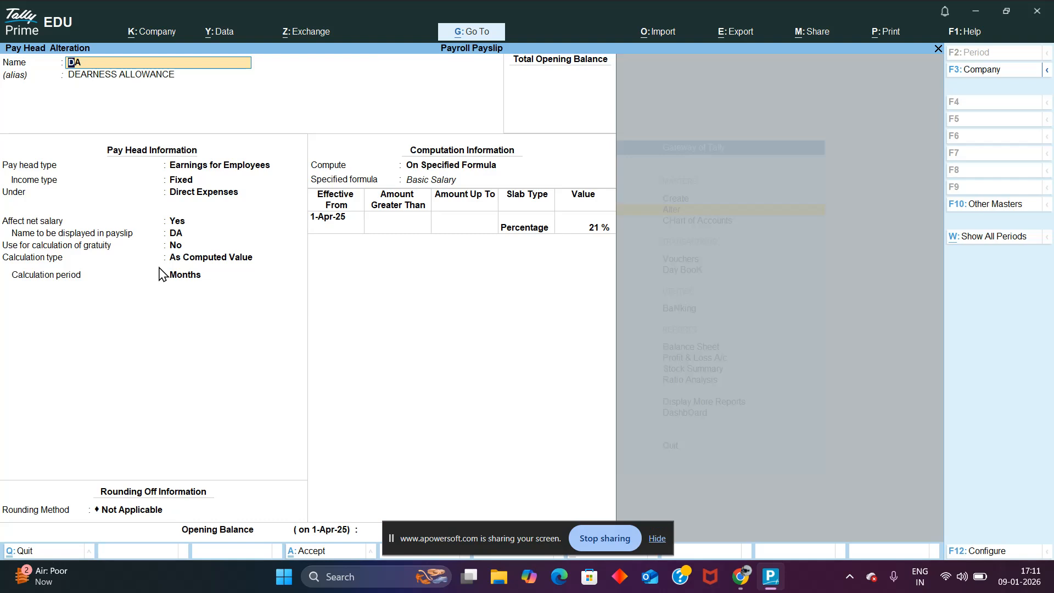
Step: Classify DA, alias DEARNESS ALLOWANCE, as fixed Earnings for Employees under Direct Expenses, affecting net salary and excluded from gratuity
{"action": "key", "text": "Return"}
{"action": "key", "text": "Return"}
{"action": "key", "text": "Return"}
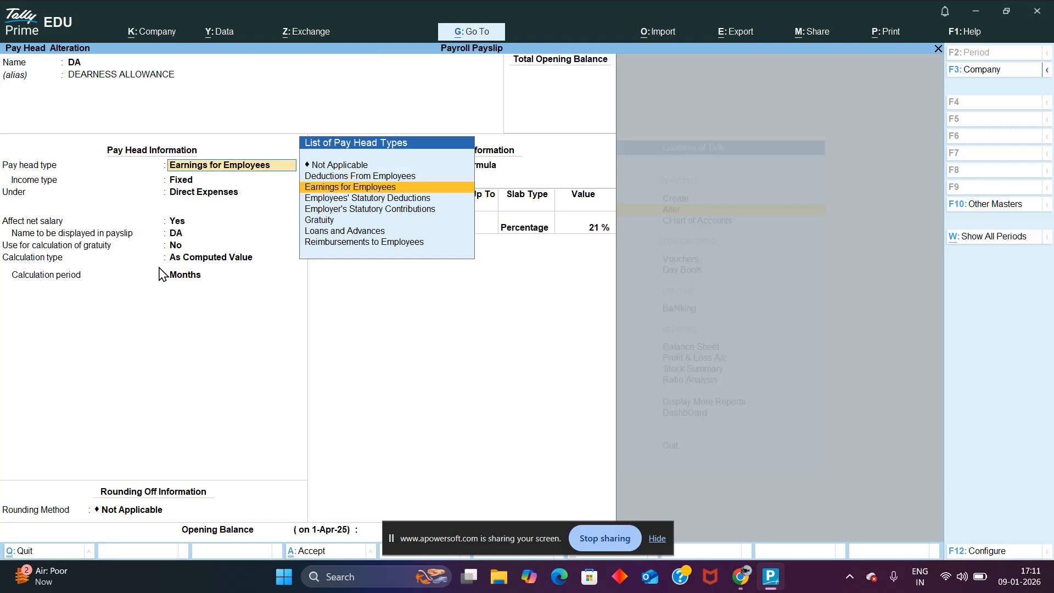
{"action": "key", "text": "Return"}
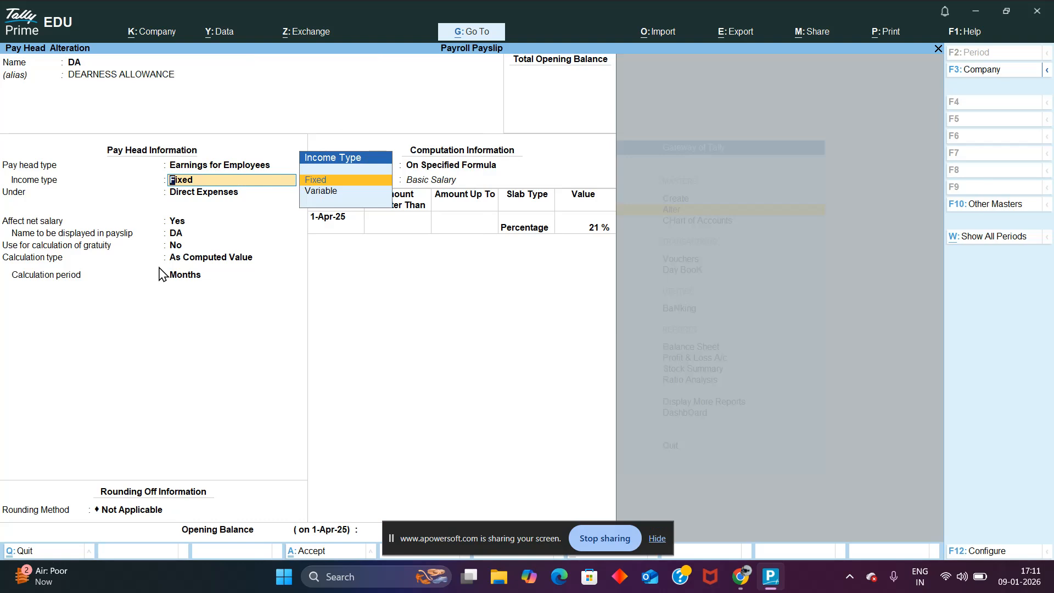
{"action": "key", "text": "Return"}
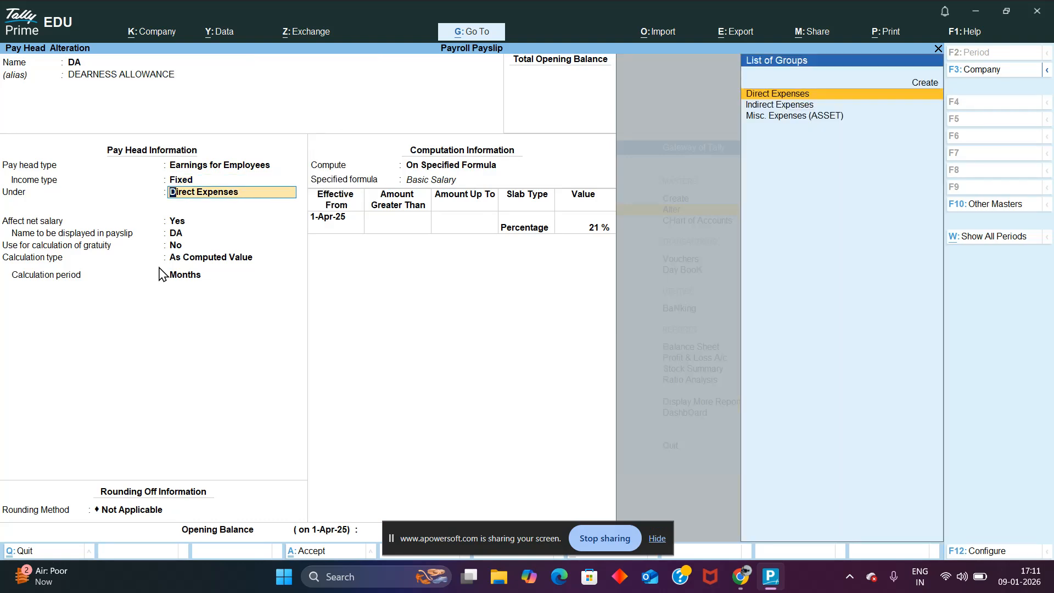
{"action": "key", "text": "Return"}
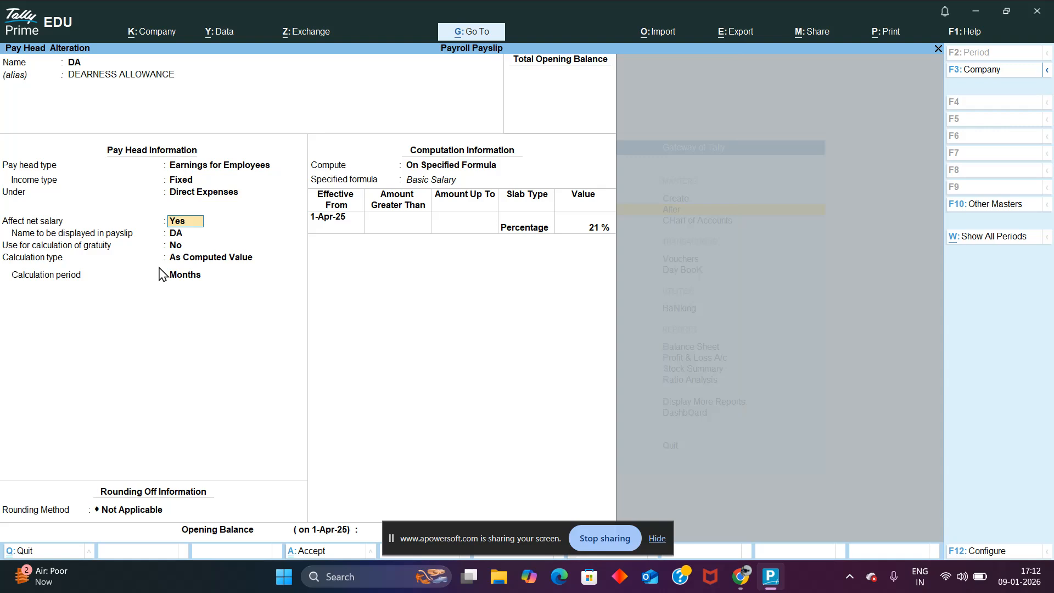
{"action": "key", "text": "Return"}
{"action": "key", "text": "Return"}
{"action": "key", "text": "Return"}
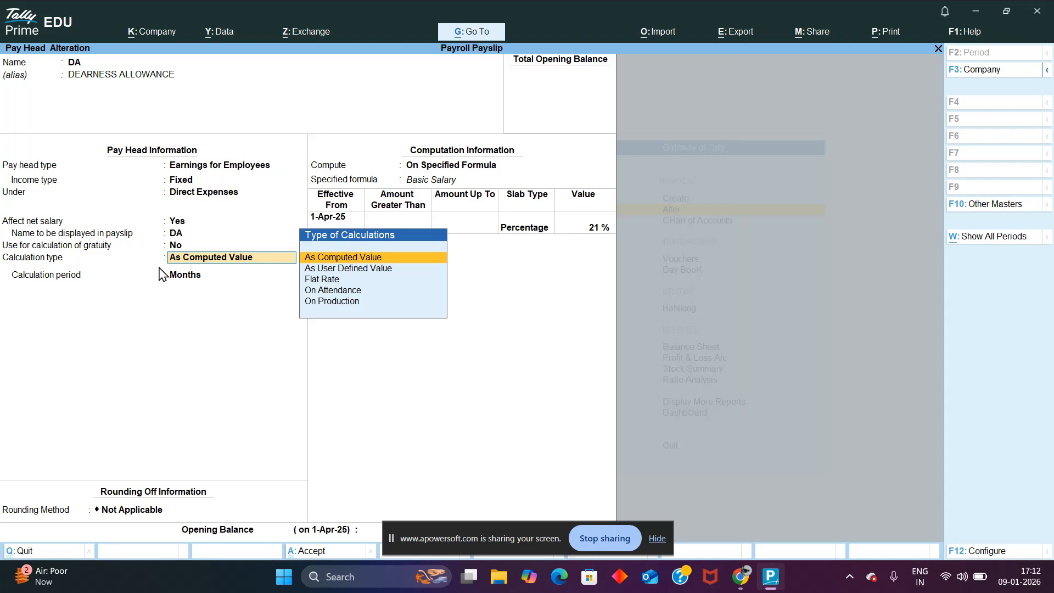
Step: Try Flat Rate as the calculation type of the DA pay head
{"action": "key", "text": "Down"}
{"action": "key", "text": "Down"}
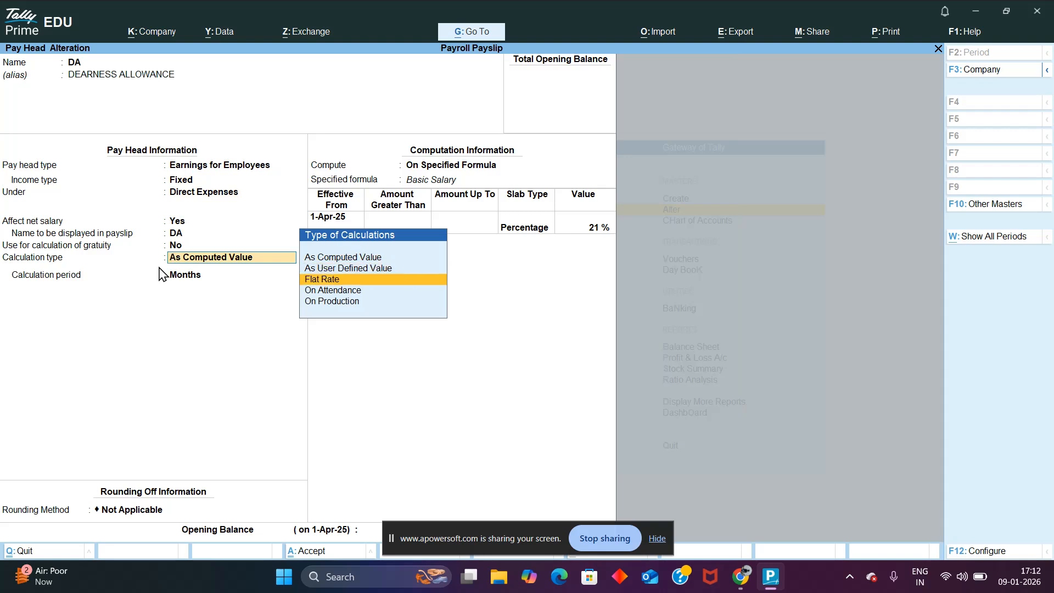
{"action": "key", "text": "Return"}
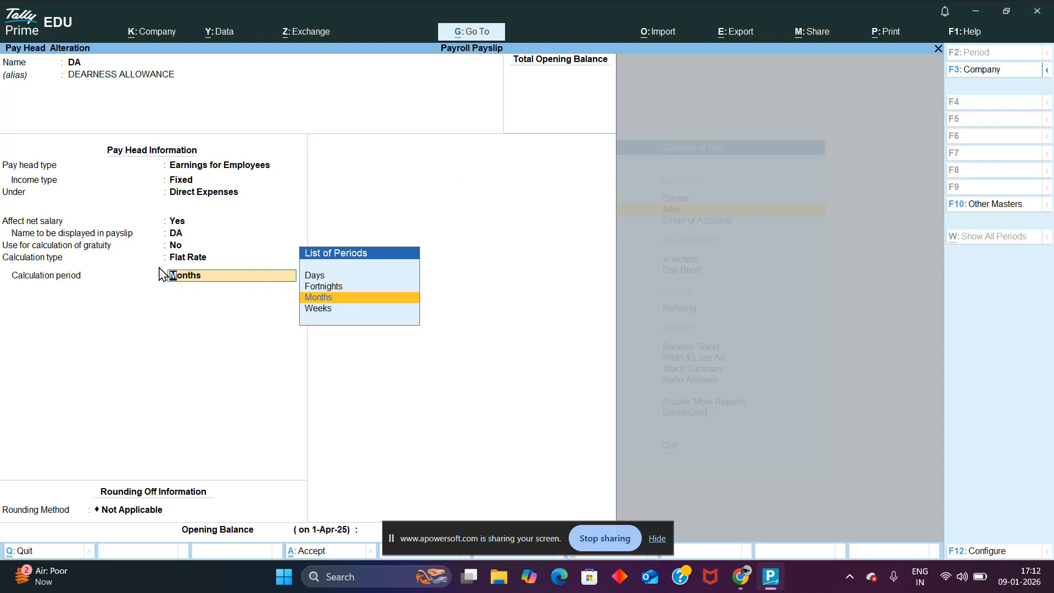
Step: Set DA's calculation type to As Computed Value and its rounding method to Not Applicable
{"action": "key", "text": "BackSpace"}
{"action": "key", "text": "Up"}
{"action": "key", "text": "Up"}
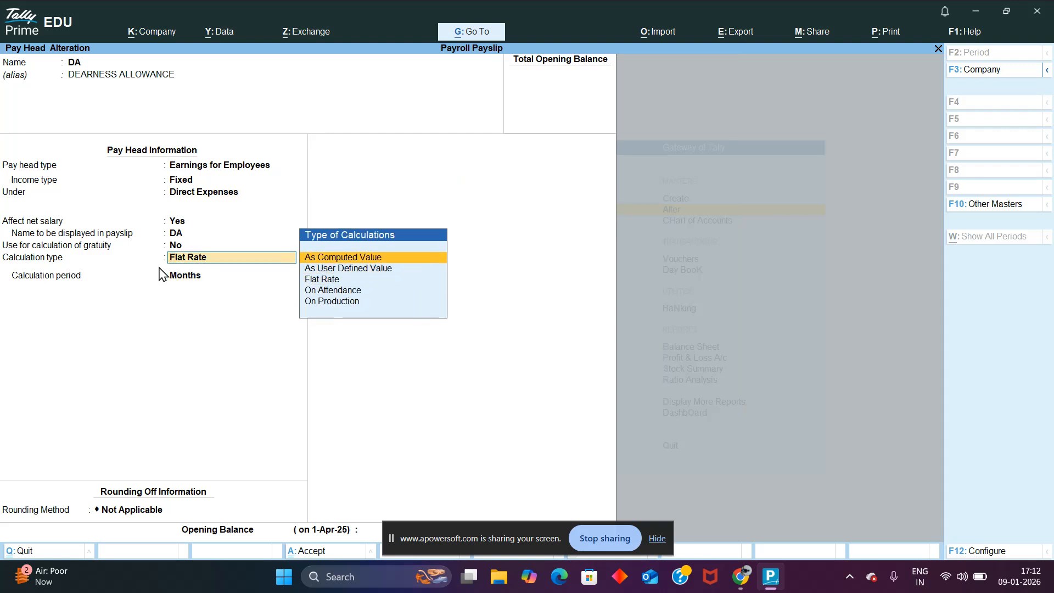
{"action": "key", "text": "Return"}
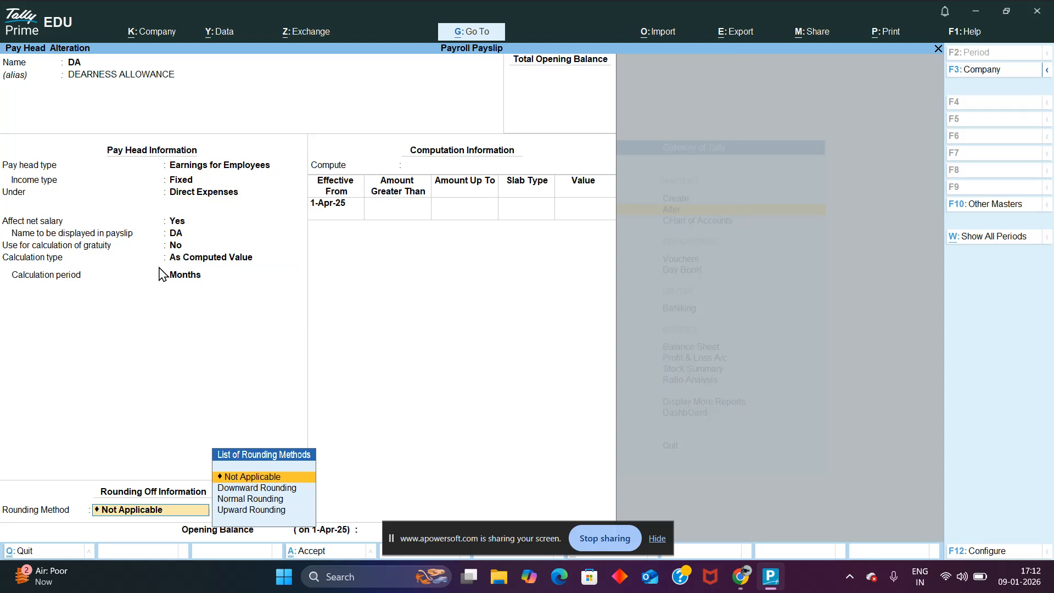
{"action": "key", "text": "BackSpace"}
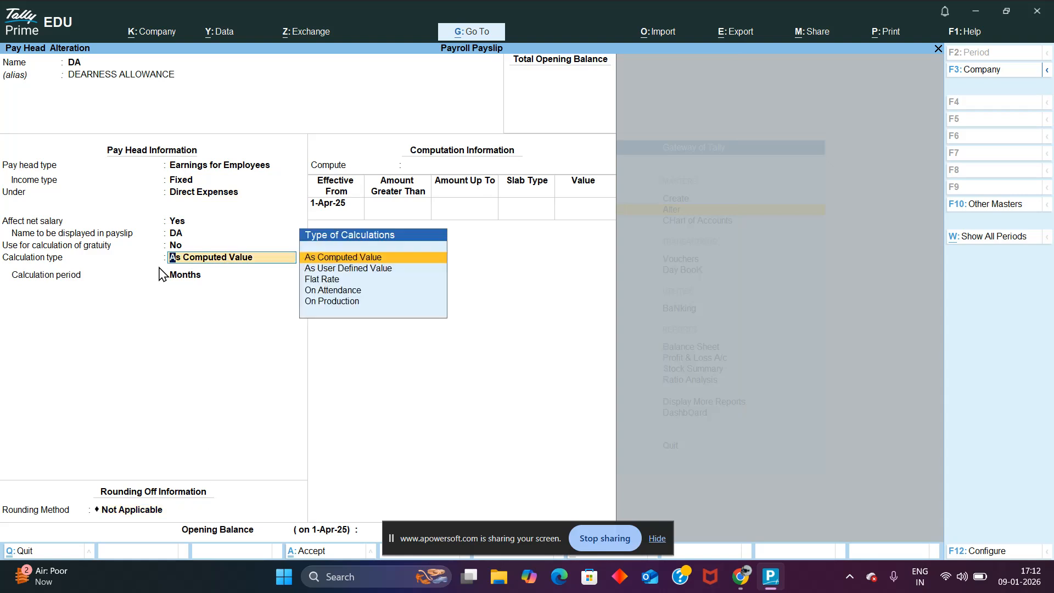
{"action": "key", "text": "Return"}
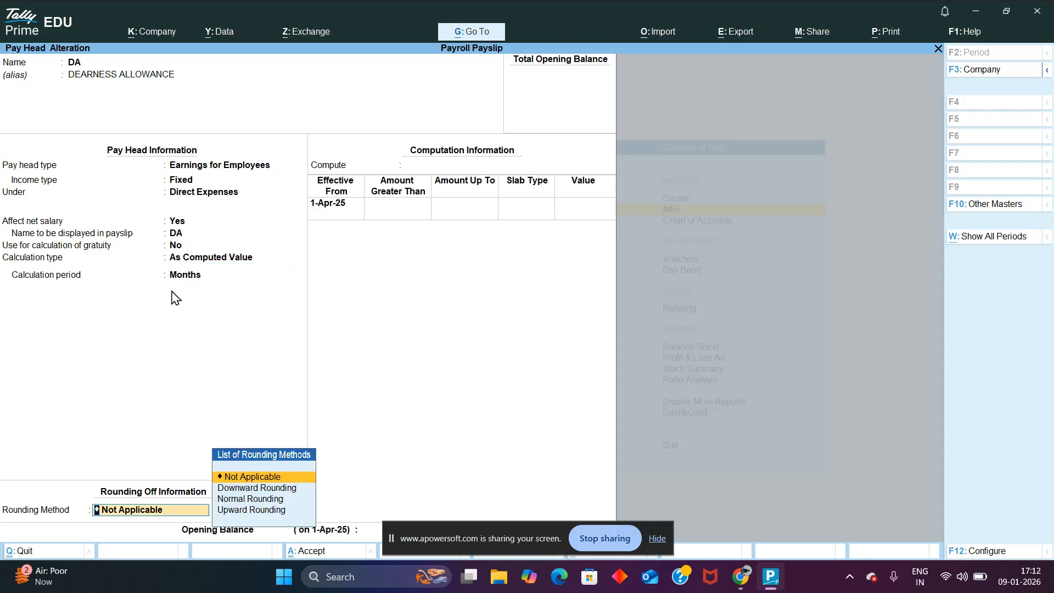
{"action": "key", "text": "Return"}
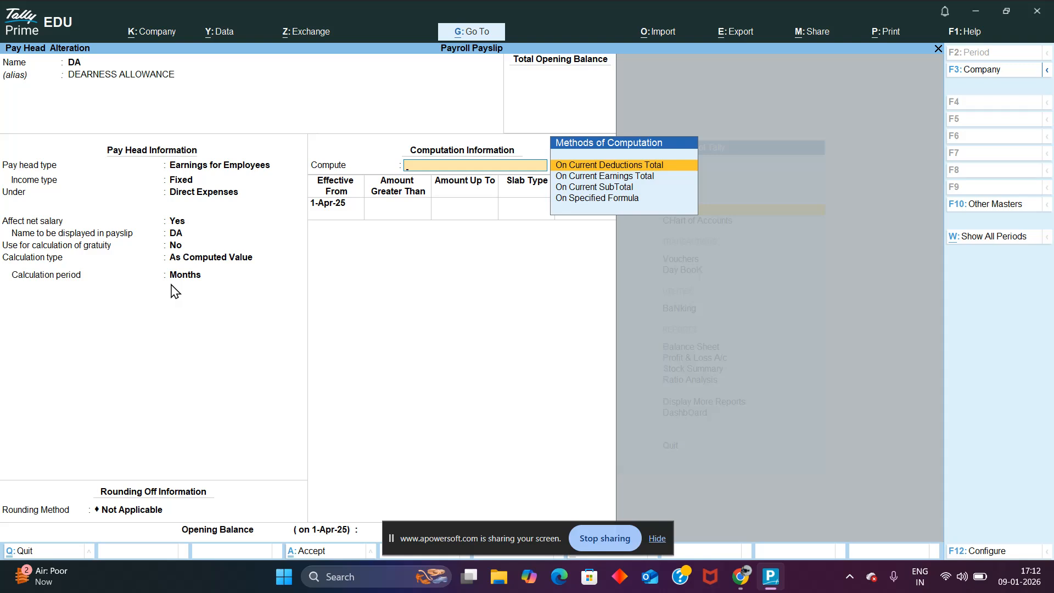
Step: Compute DA On Specified Formula with Basic Salary as the only added pay head, effective from 1-Apr-25
{"action": "key", "text": "Down"}
{"action": "key", "text": "Down"}
{"action": "key", "text": "Down"}
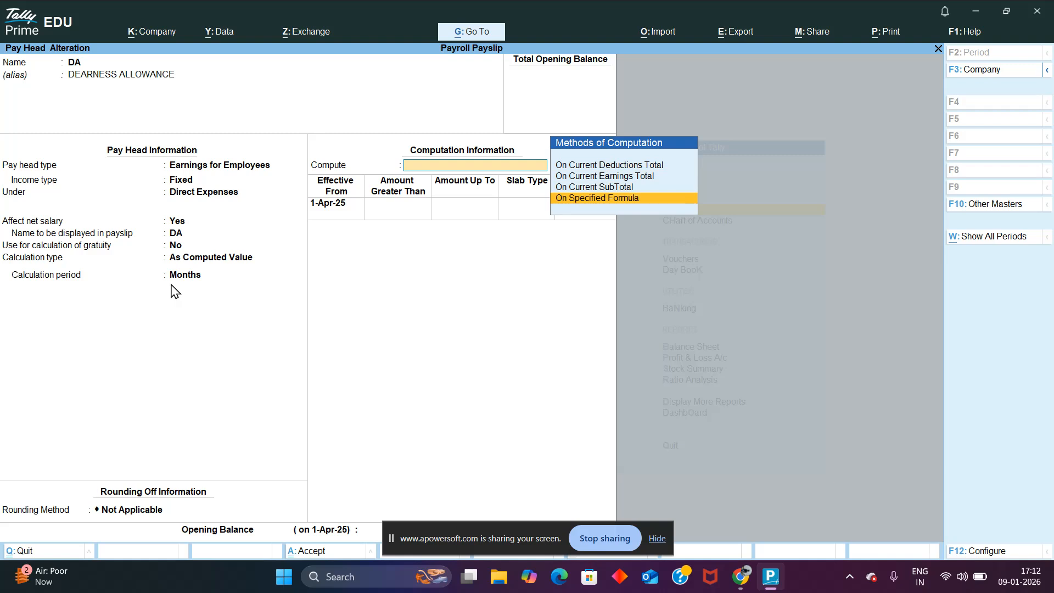
{"action": "key", "text": "Return"}
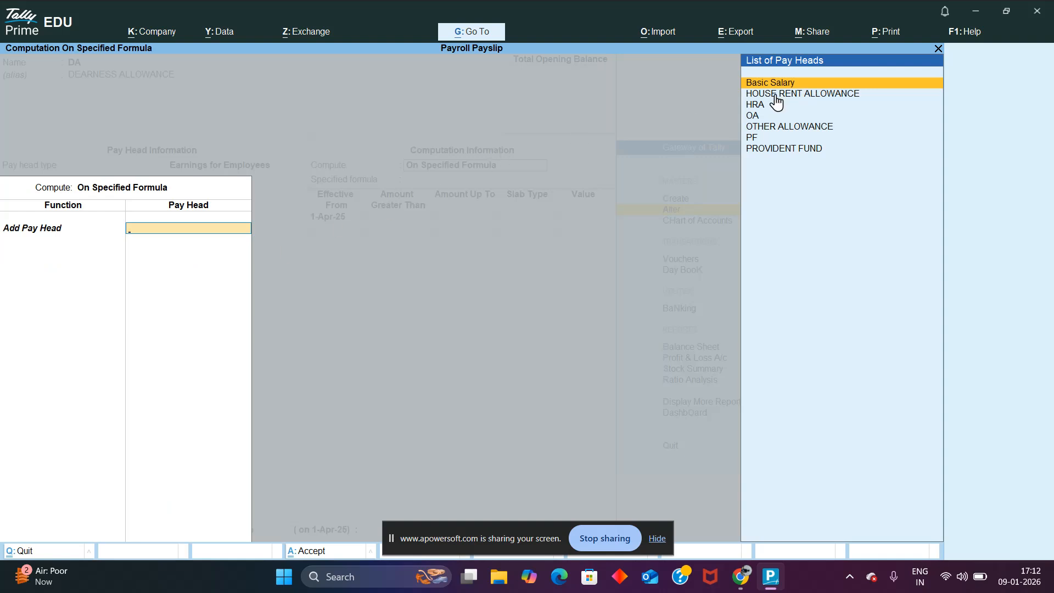
{"action": "key", "text": "Return"}
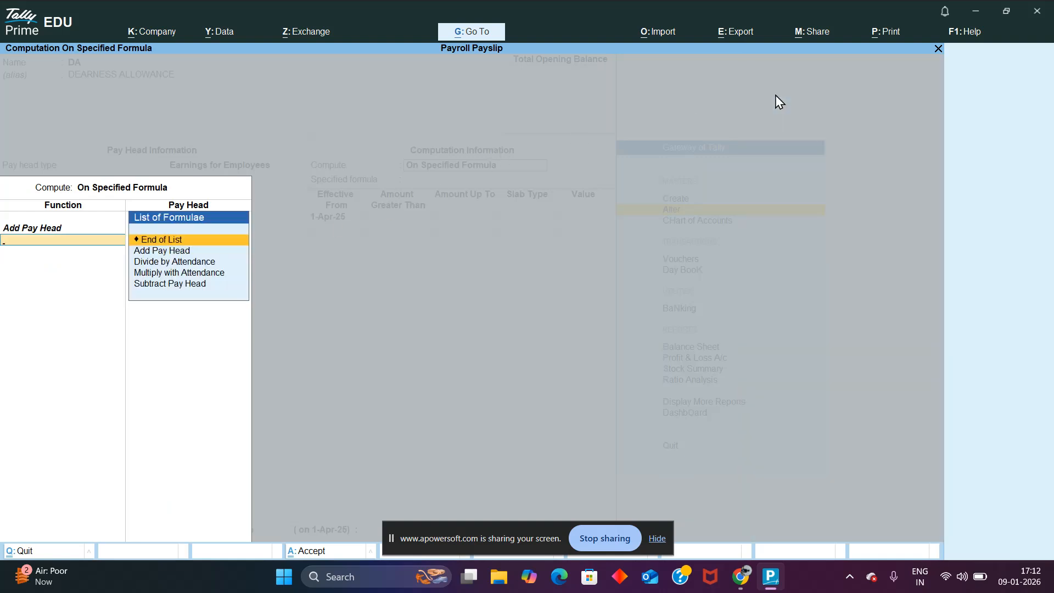
{"action": "key", "text": "Return"}
Step: Set DA's slab to Percentage with a value of 21 % and save the pay head
{"action": "key", "text": "Return"}
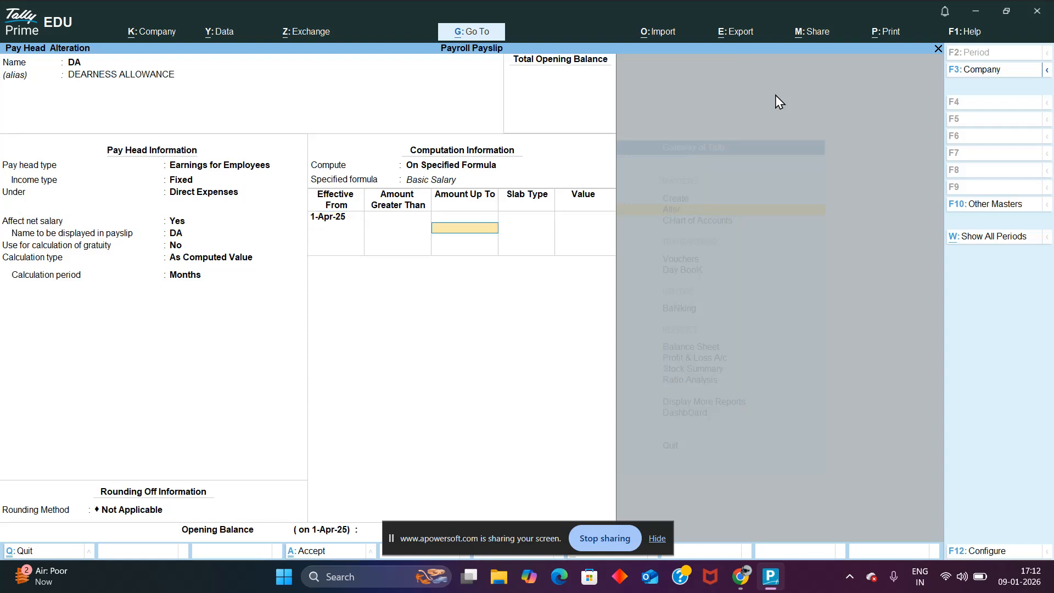
{"action": "key", "text": "Return"}
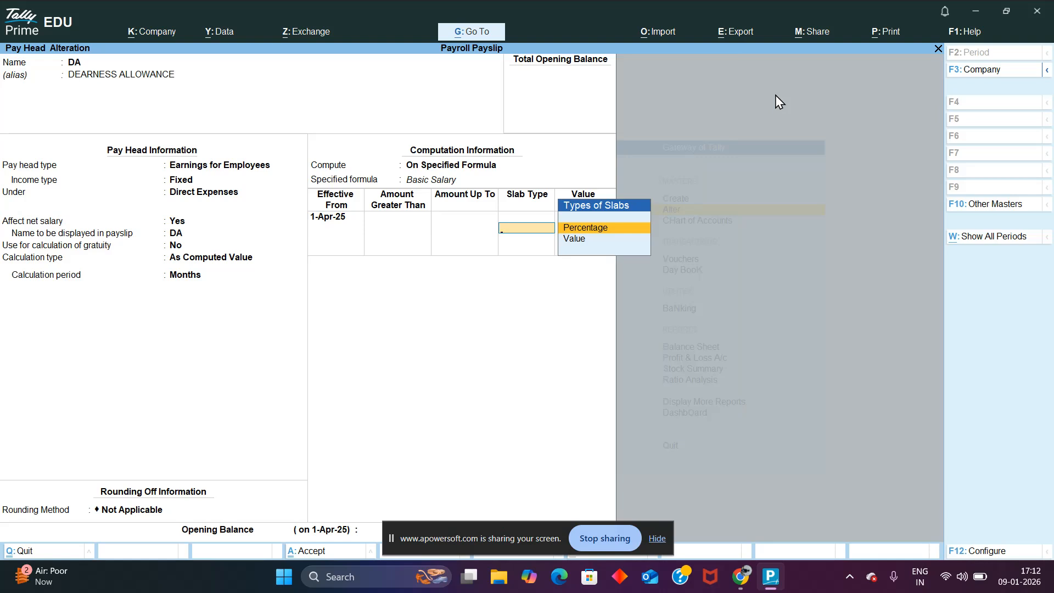
{"action": "key", "text": "Return"}
{"action": "type", "text": "21"}
{"action": "key", "text": "Return"}
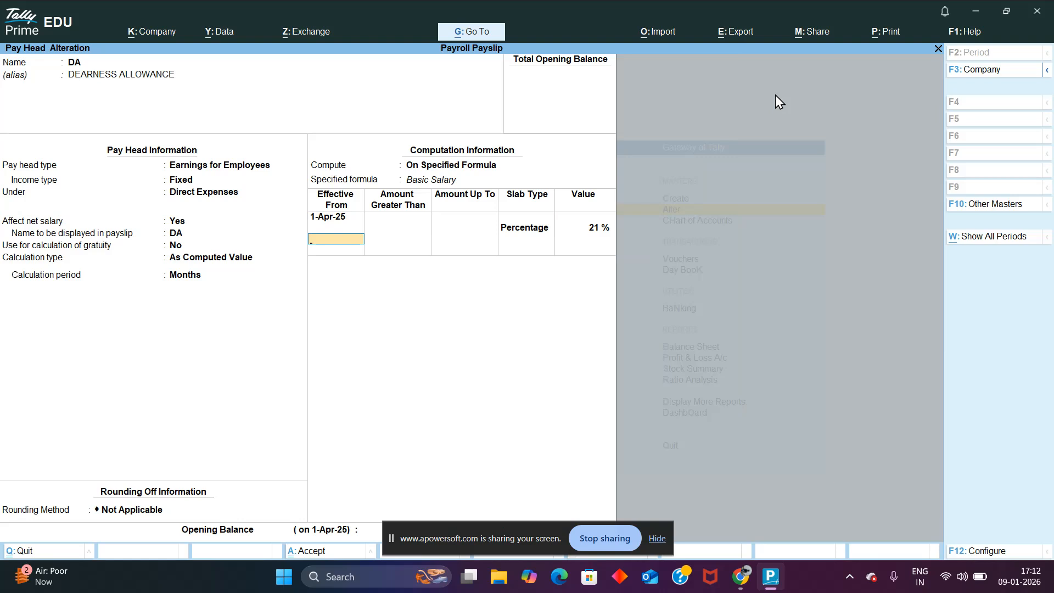
{"action": "key", "text": "Return"}
{"action": "key", "text": "Return"}
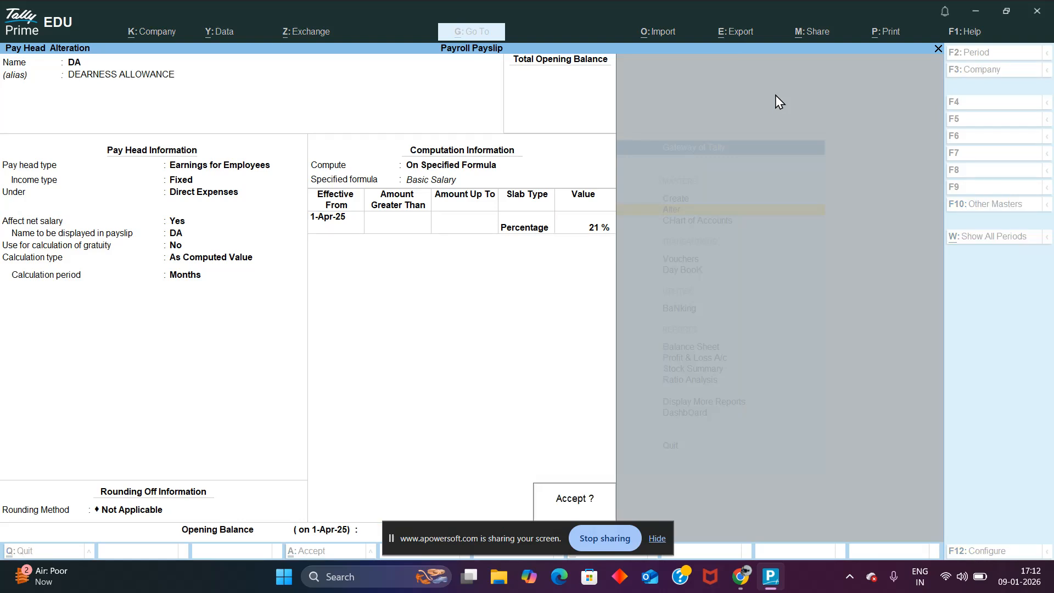
{"action": "key", "text": "Return"}
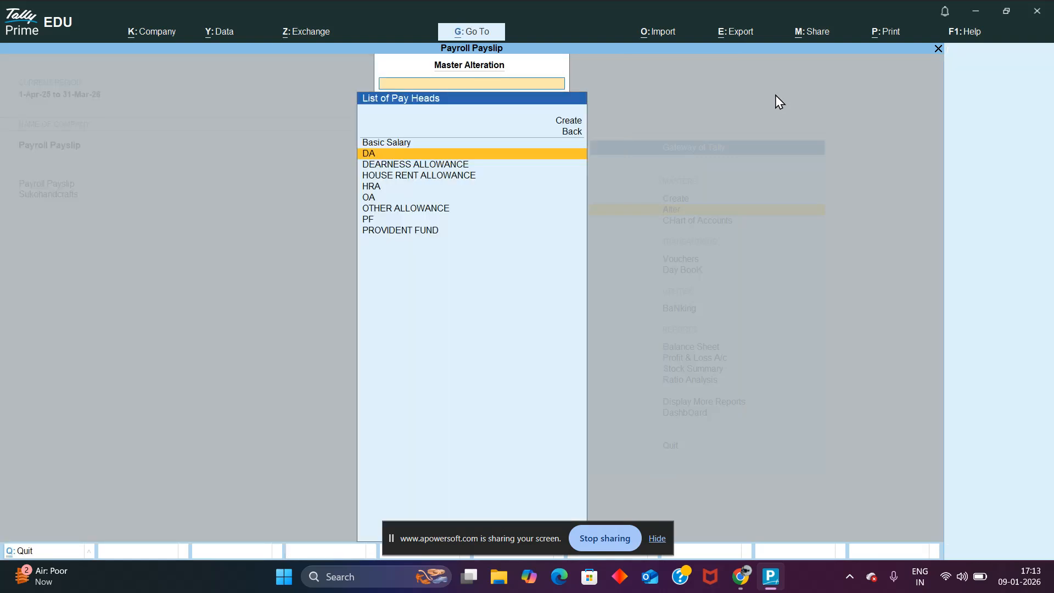
Step: Open the existing HRA pay head for alteration
{"action": "key", "text": "Down"}
{"action": "key", "text": "Down"}
{"action": "key", "text": "Down"}
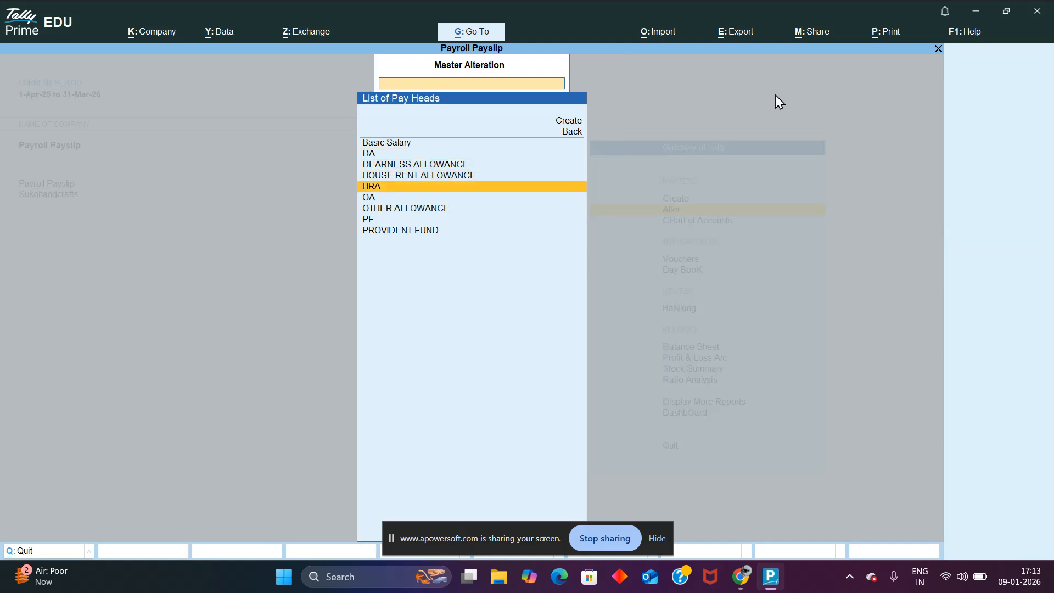
{"action": "key", "text": "Return"}
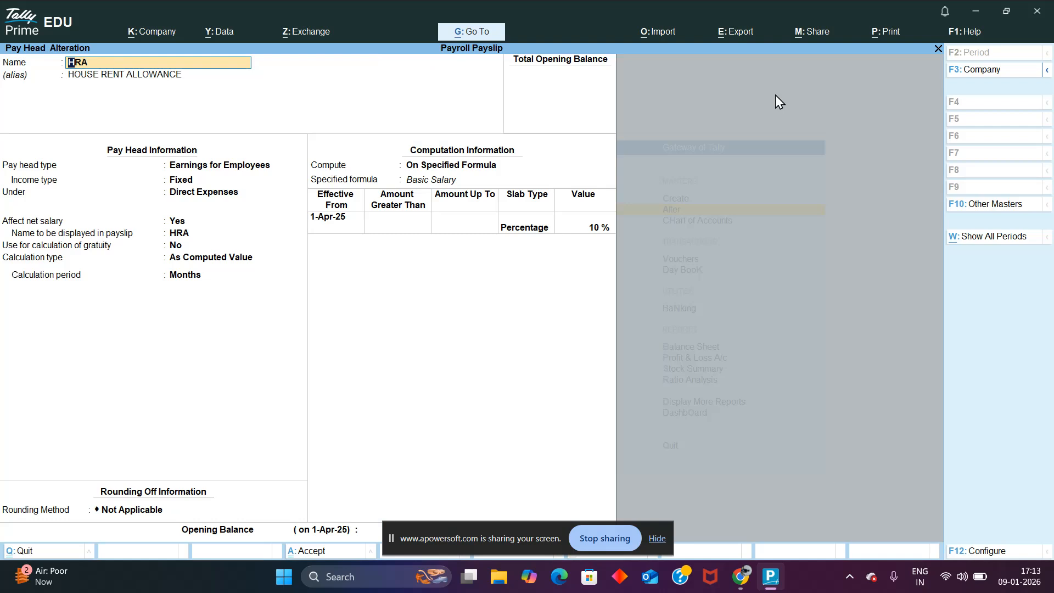
Step: Classify HRA as fixed Earnings for Employees under Direct Expenses, affecting net salary and excluded from gratuity
{"action": "key", "text": "Return"}
{"action": "key", "text": "Return"}
{"action": "key", "text": "Return"}
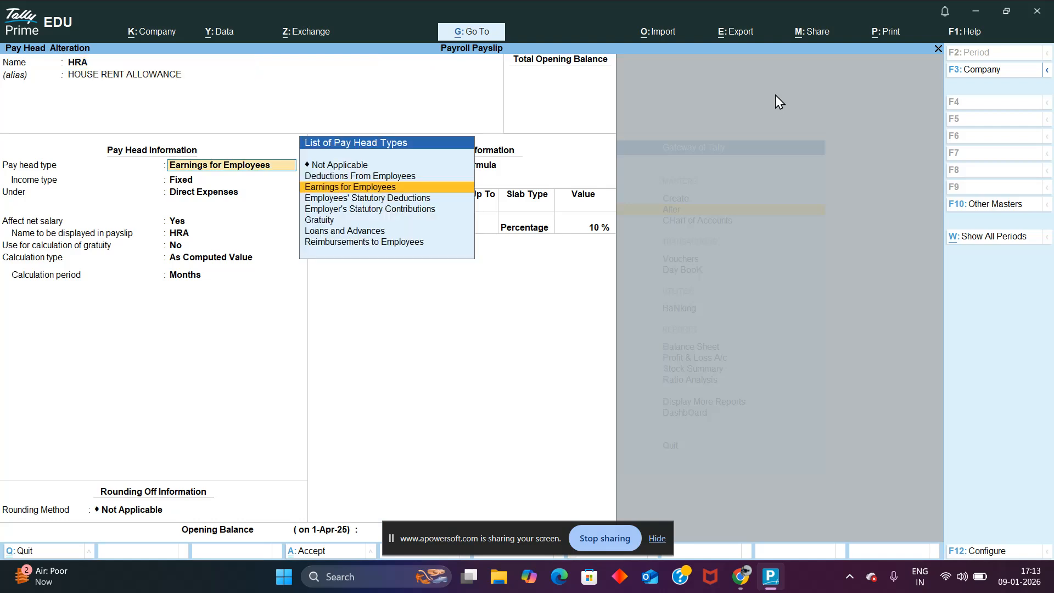
{"action": "key", "text": "Return"}
{"action": "key", "text": "Return"}
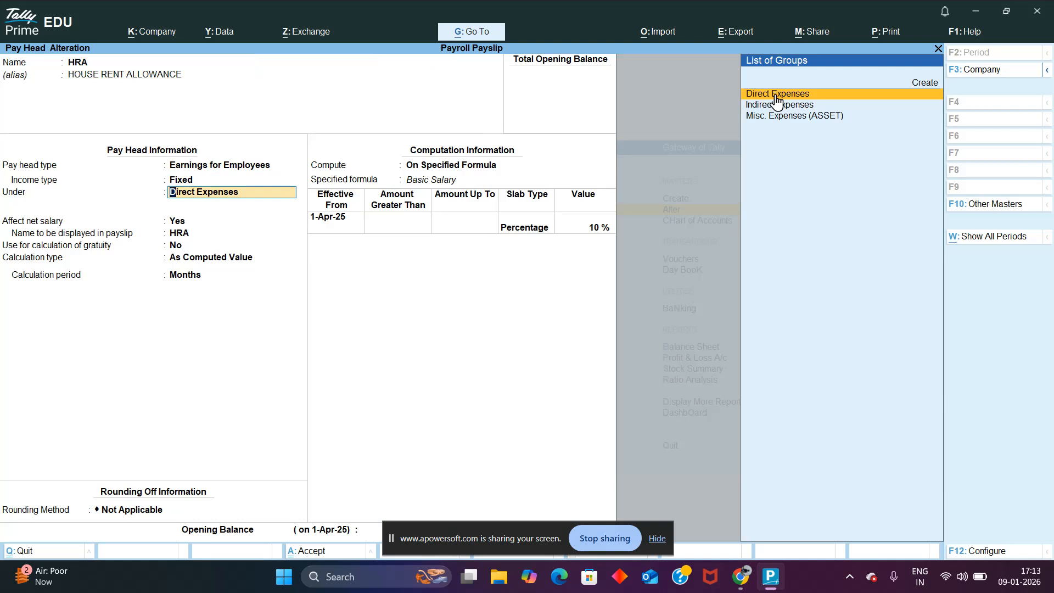
{"action": "key", "text": "Return"}
{"action": "key", "text": "Return"}
{"action": "key", "text": "Return"}
{"action": "key", "text": "Return"}
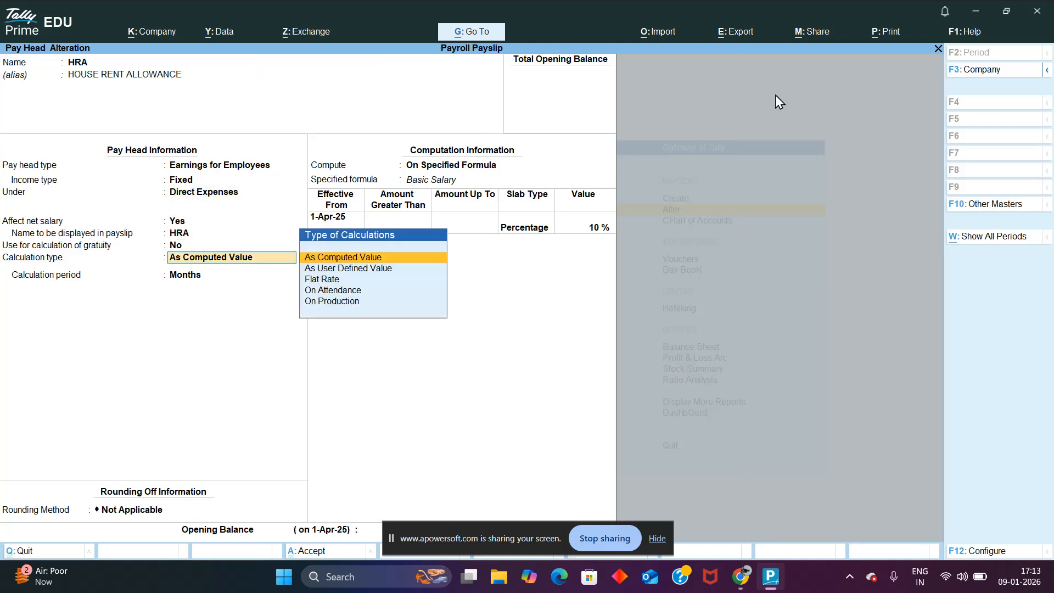
Step: Set HRA to As Computed Value with rounding Not Applicable, computed On Specified Formula from Basic Salary
{"action": "key", "text": "Return"}
{"action": "key", "text": "Return"}
{"action": "key", "text": "Return"}
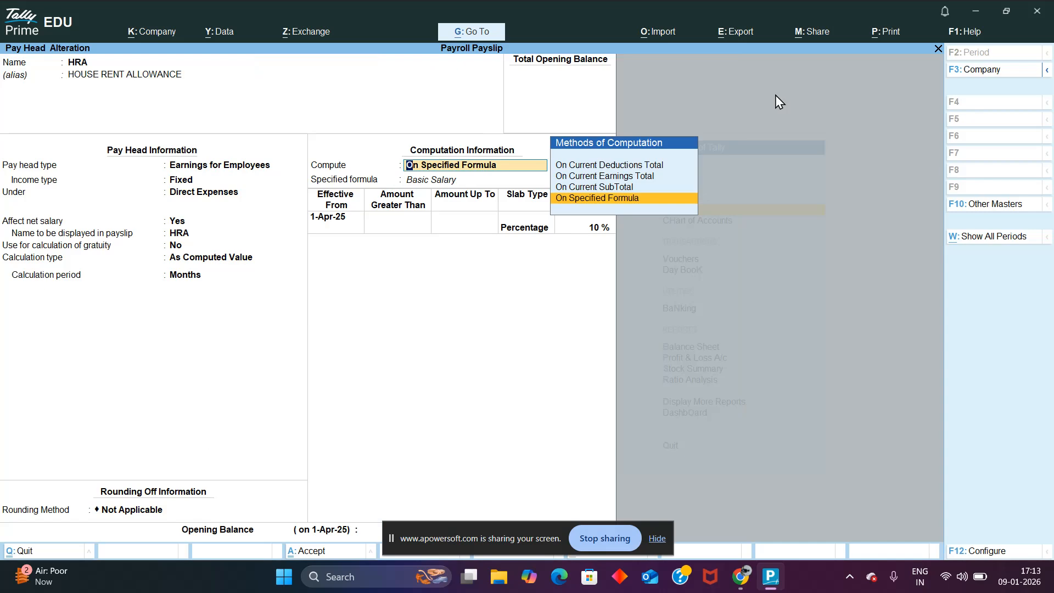
{"action": "key", "text": "Return"}
Step: Set HRA's slab effective from 1-Apr-25 to Percentage with a value of 10 %
{"action": "key", "text": "Return"}
{"action": "key", "text": "Return"}
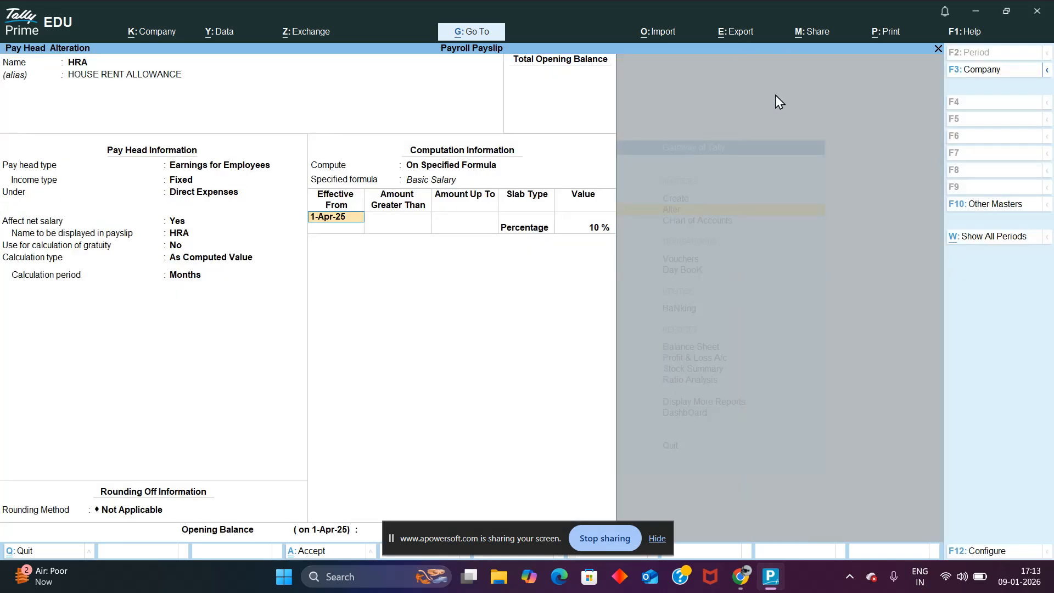
{"action": "key", "text": "Return"}
{"action": "key", "text": "Return"}
{"action": "key", "text": "Return"}
{"action": "key", "text": "Return"}
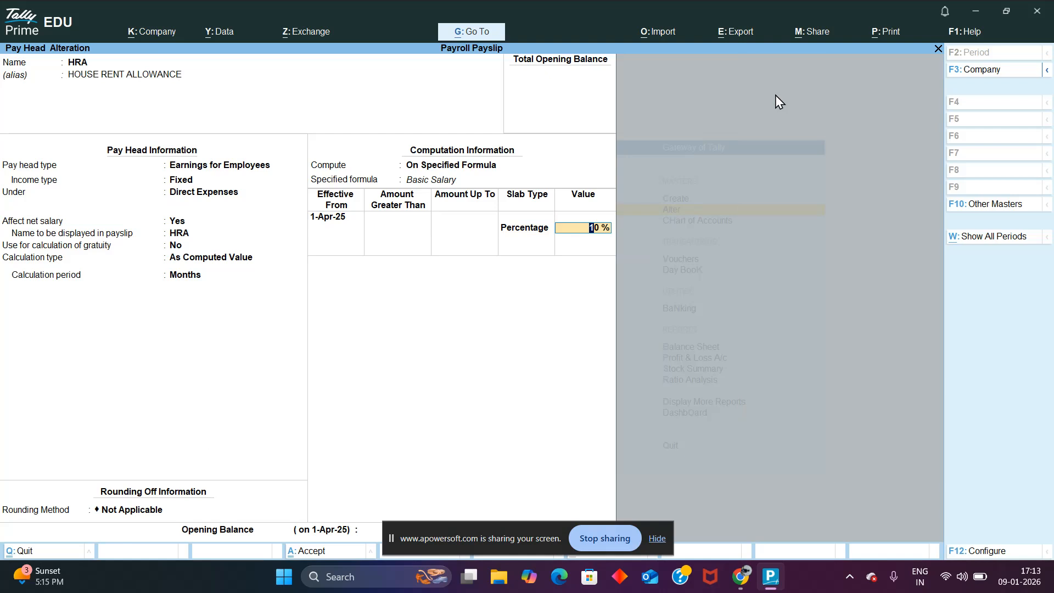
{"action": "key", "text": "Return"}
{"action": "key", "text": "Return"}
{"action": "key", "text": "Return"}
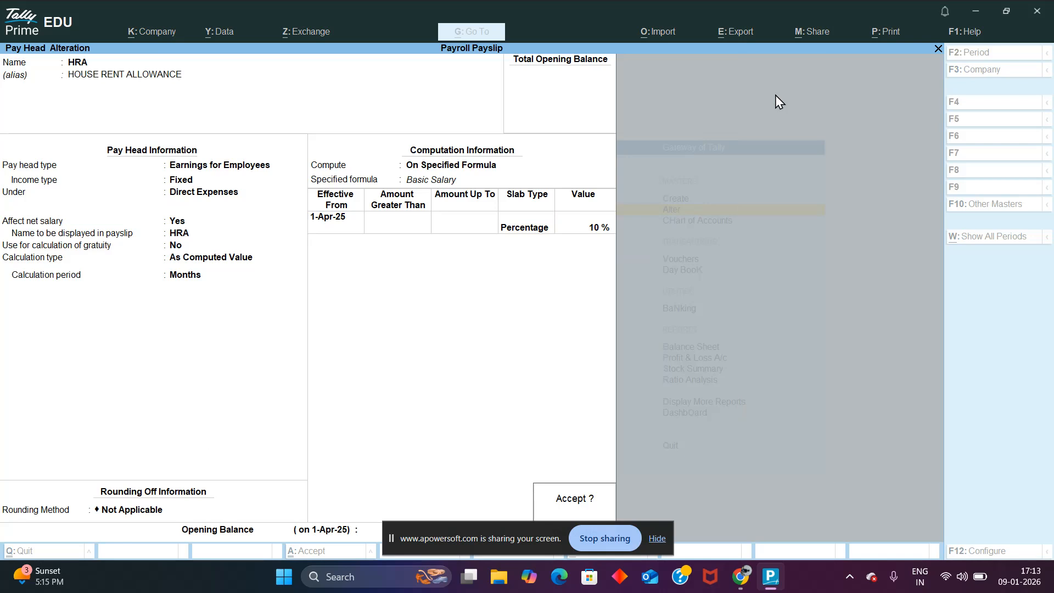
Step: Try a slab of type Value with an amount of 1500 for HRA
{"action": "key", "text": "BackSpace"}
{"action": "key", "text": "BackSpace"}
{"action": "key", "text": "BackSpace"}
{"action": "key", "text": "Down"}
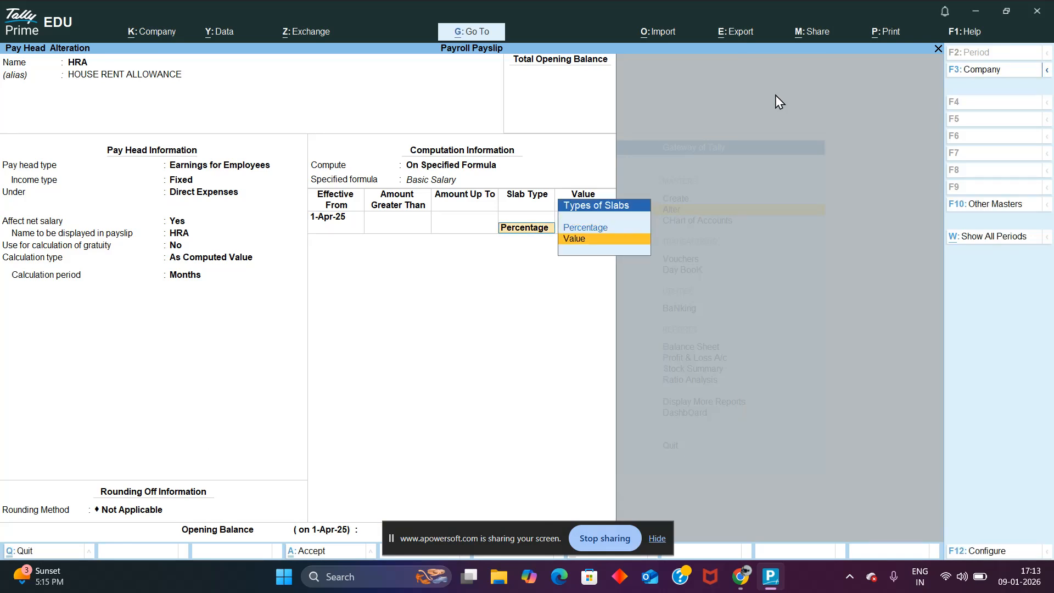
{"action": "key", "text": "Return"}
{"action": "type", "text": "1500"}
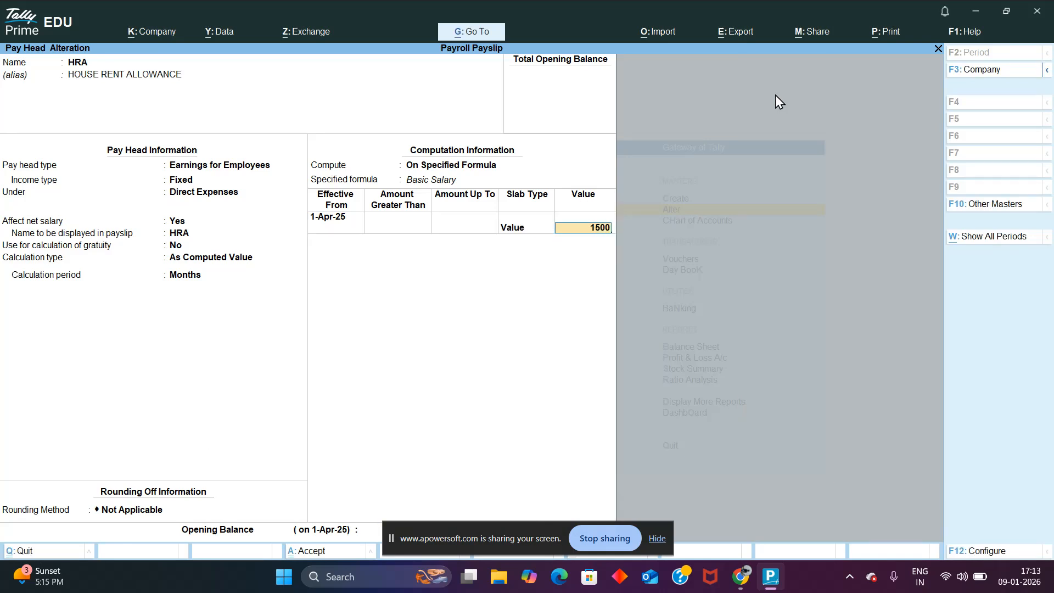
Step: Return HRA's slab to Percentage at 10 % and save the pay head
{"action": "key", "text": "BackSpace"}
{"action": "key", "text": "Up"}
{"action": "key", "text": "Return"}
{"action": "key", "text": "Return"}
{"action": "key", "text": "Return"}
{"action": "key", "text": "Return"}
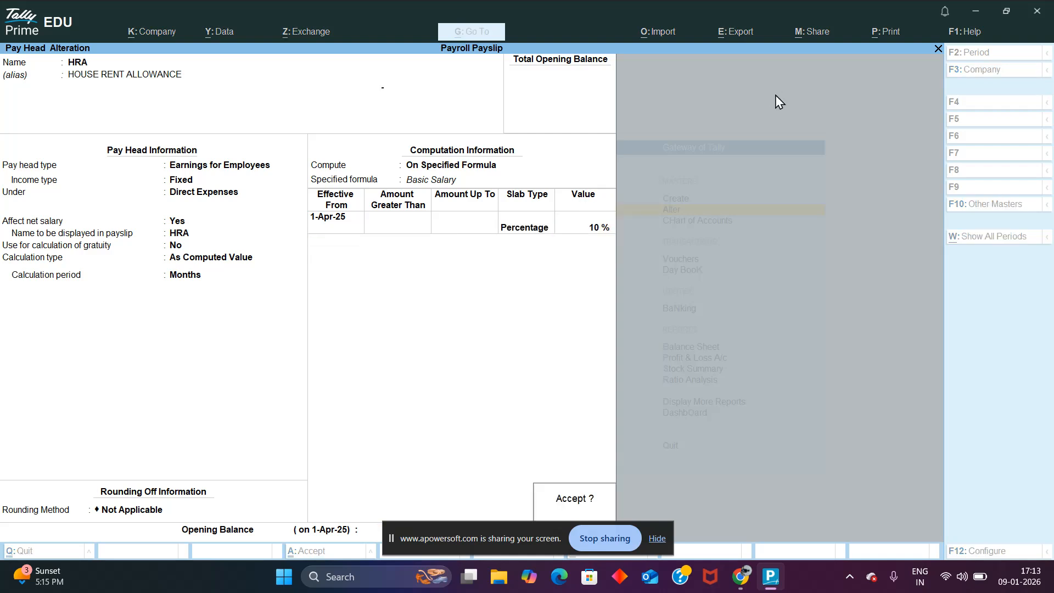
{"action": "key", "text": "Return"}
Step: Open the OA pay head for alteration and accept its name and OTHER ALLOWANCE alias
{"action": "key", "text": "Down"}
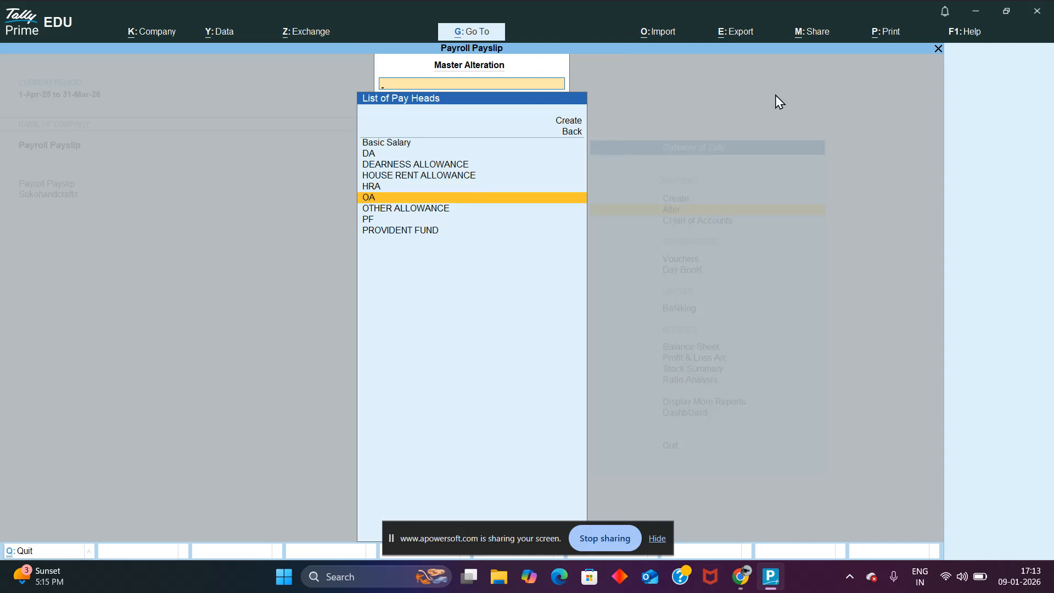
{"action": "key", "text": "Return"}
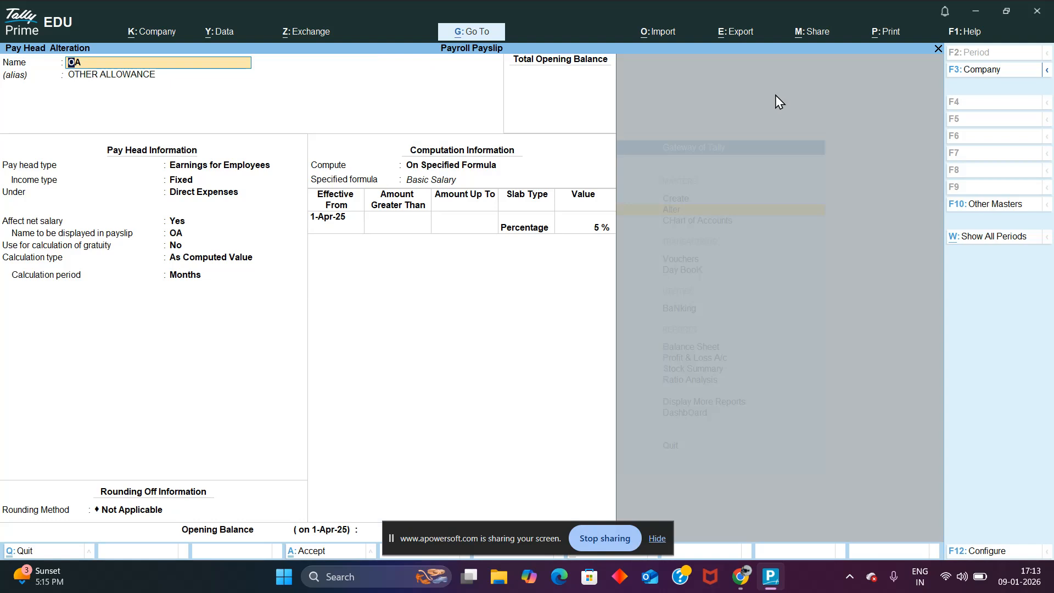
{"action": "key", "text": "Return"}
{"action": "key", "text": "Return"}
{"action": "key", "text": "Return"}
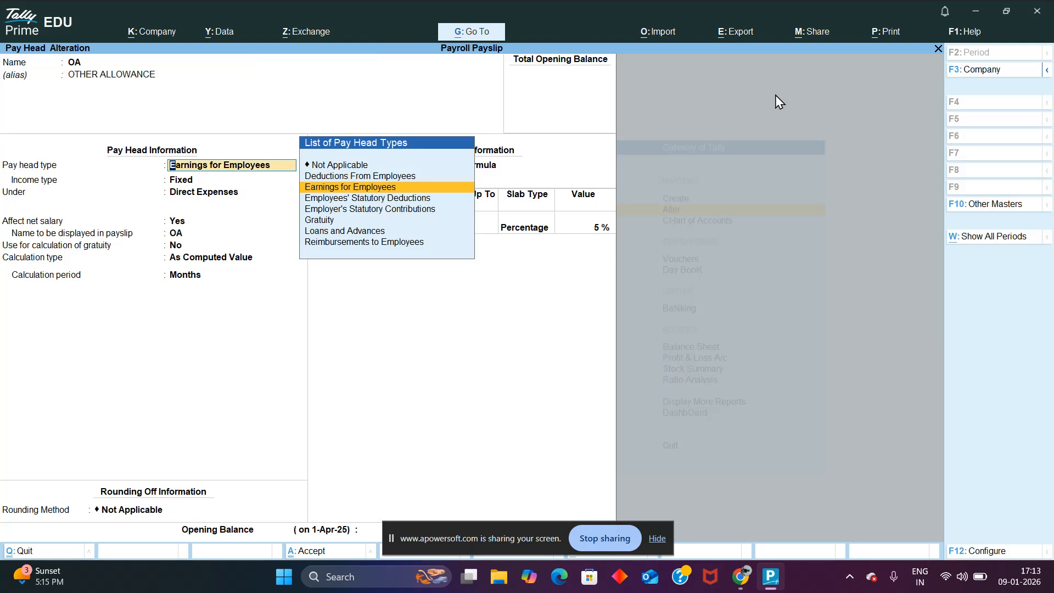
Step: Accept OA's details as Earnings for Employees, Fixed income, under Direct Expenses, calculated As Computed Value by Months
{"action": "key", "text": "Return"}
{"action": "key", "text": "Return"}
{"action": "key", "text": "Return"}
{"action": "key", "text": "Return"}
{"action": "key", "text": "Return"}
Step: Keep OA's computation On Specified Formula based on Basic Salary, effective from 1-Apr-25
{"action": "key", "text": "Return"}
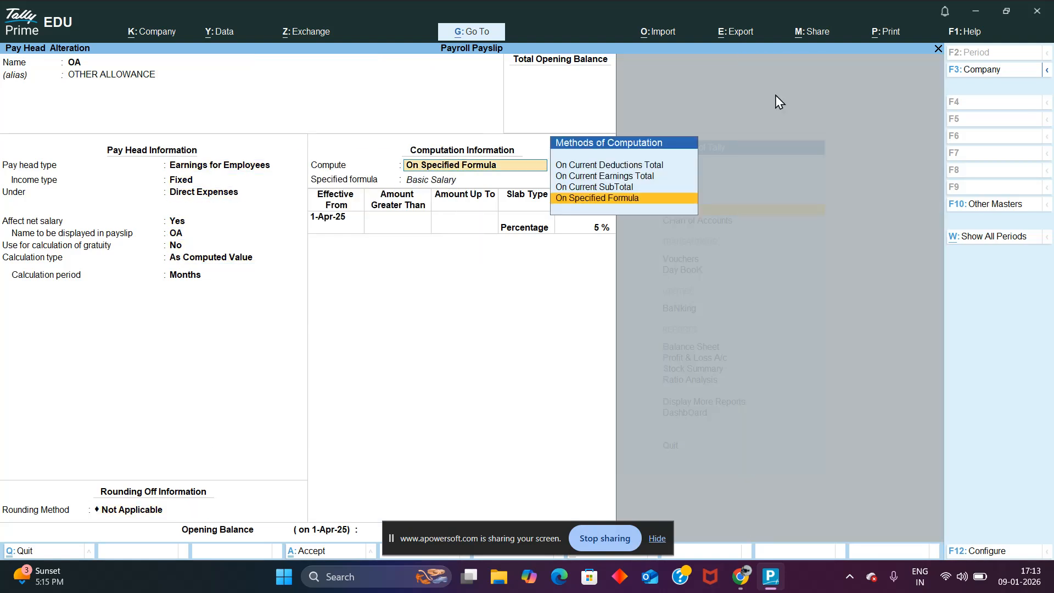
{"action": "key", "text": "Return"}
{"action": "key", "text": "Return"}
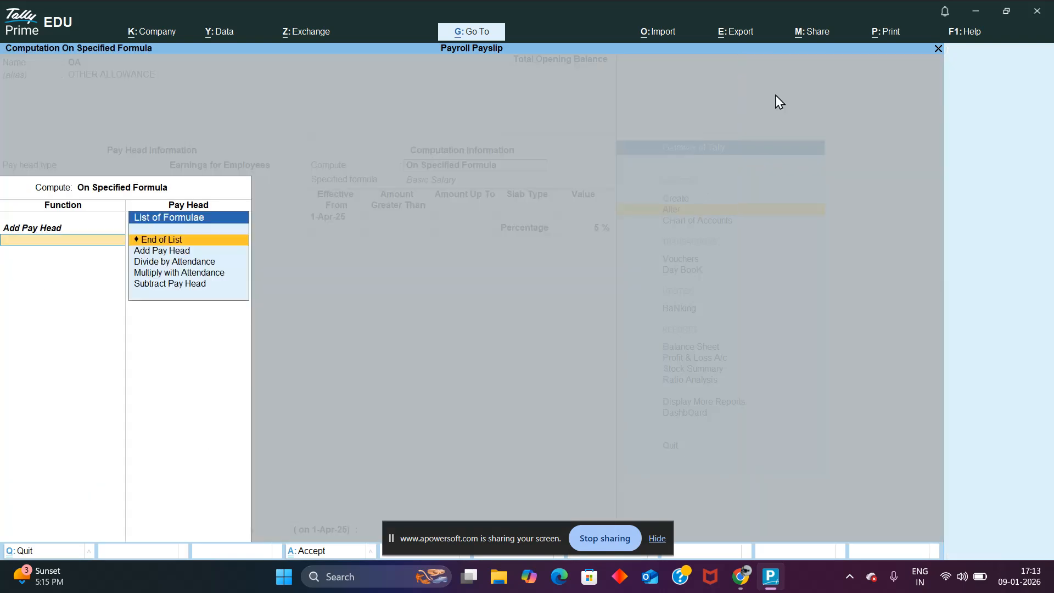
{"action": "key", "text": "Return"}
Step: Keep OA's slab type as Percentage with a value of 5 % and save the pay head
{"action": "key", "text": "Return"}
{"action": "key", "text": "Return"}
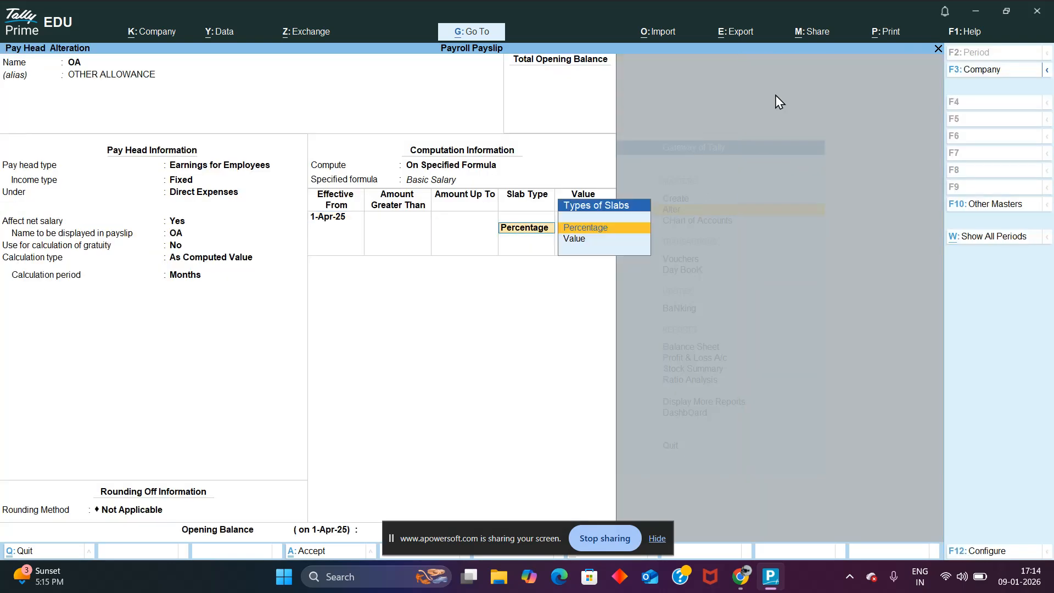
{"action": "key", "text": "Return"}
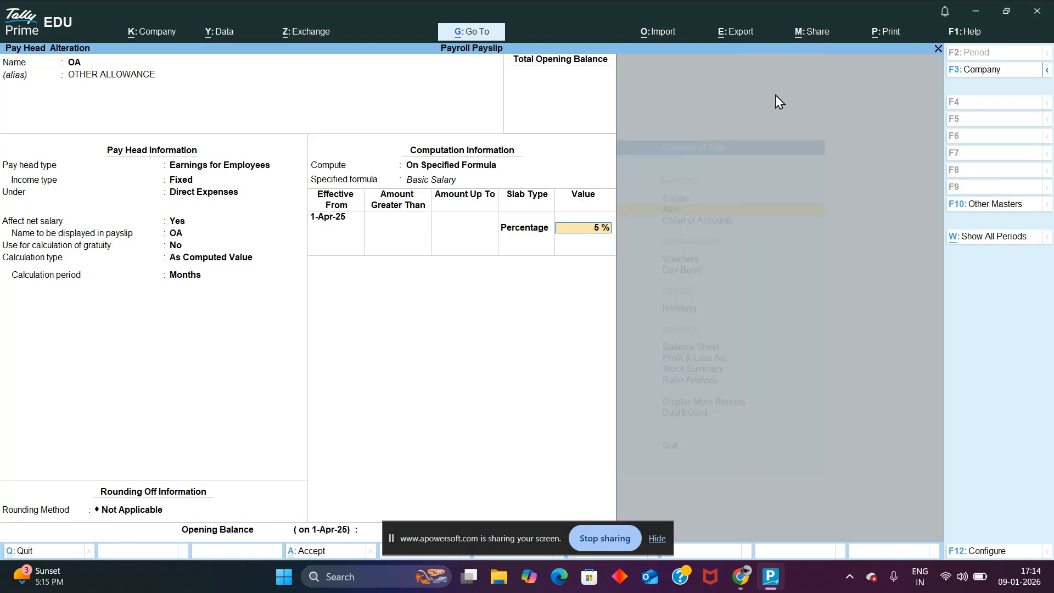
{"action": "key", "text": "Return"}
{"action": "key", "text": "Return"}
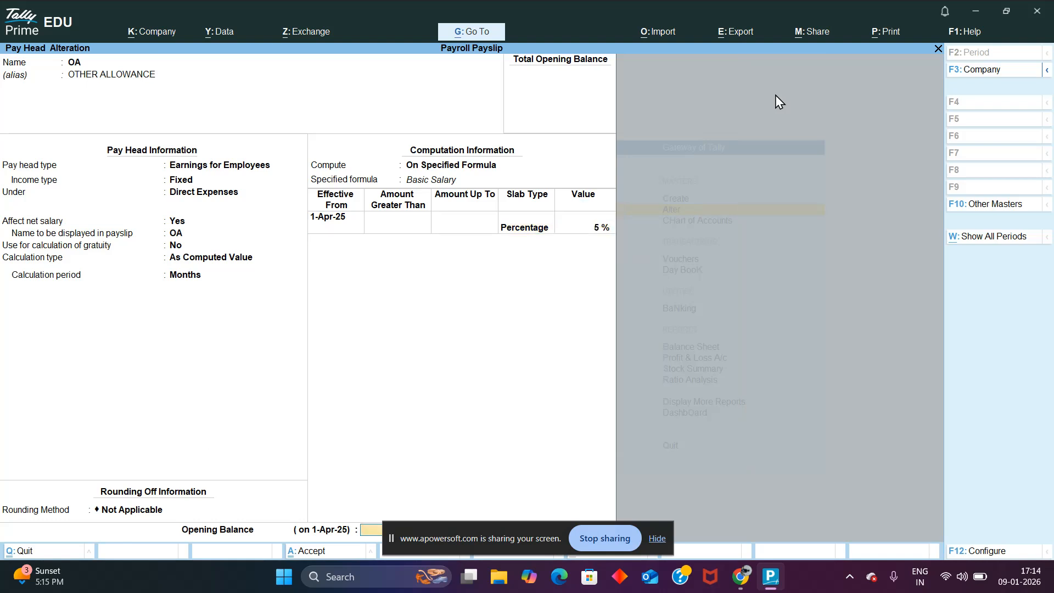
{"action": "key", "text": "Return"}
{"action": "key", "text": "Return"}
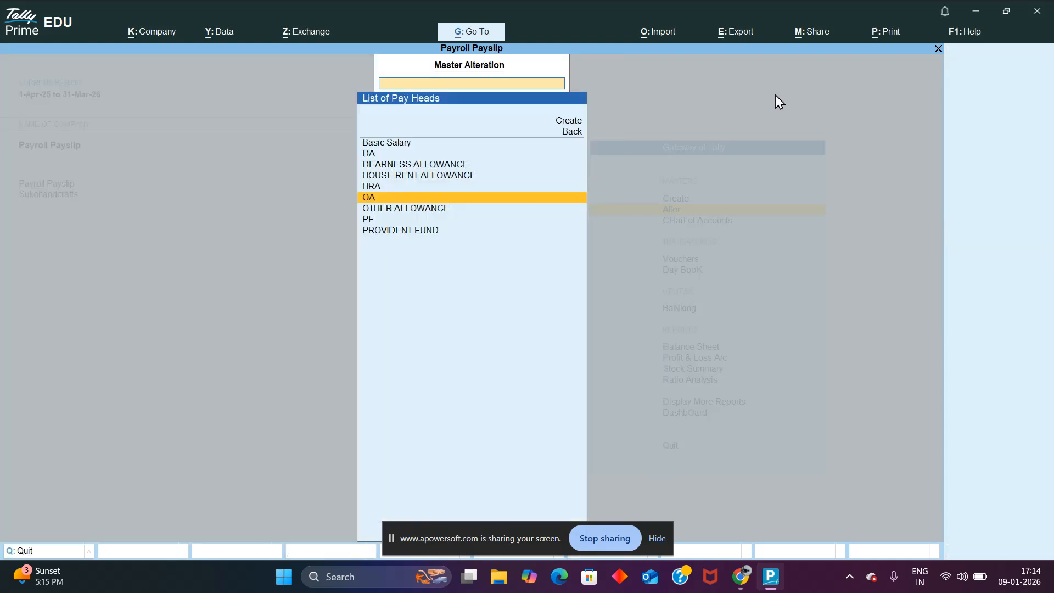
Step: Open the PF pay head for alteration to review its Provident Fund settings
{"action": "key", "text": "Down"}
{"action": "key", "text": "Down"}
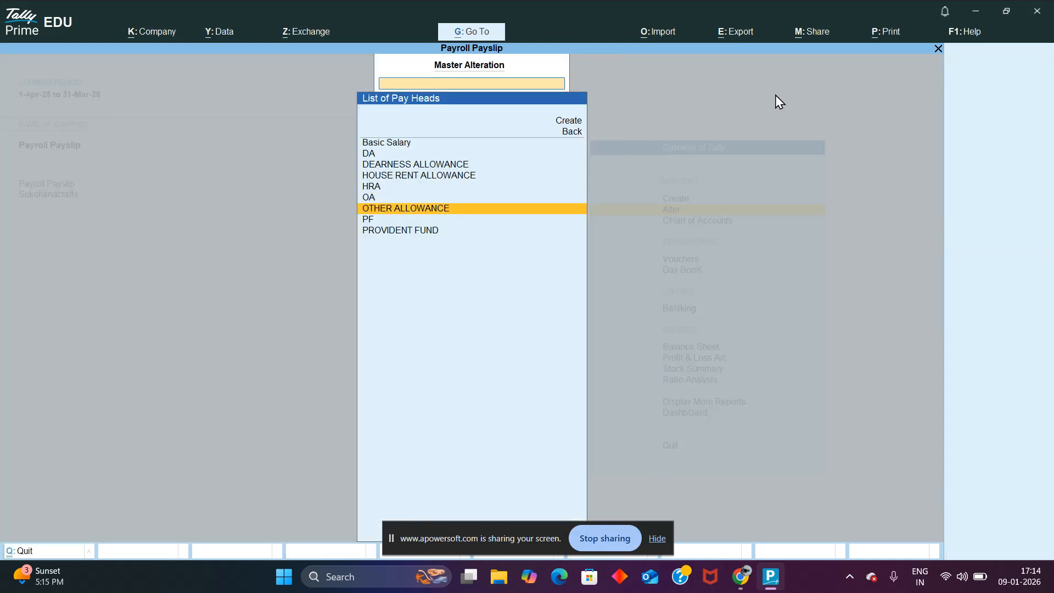
{"action": "key", "text": "Return"}
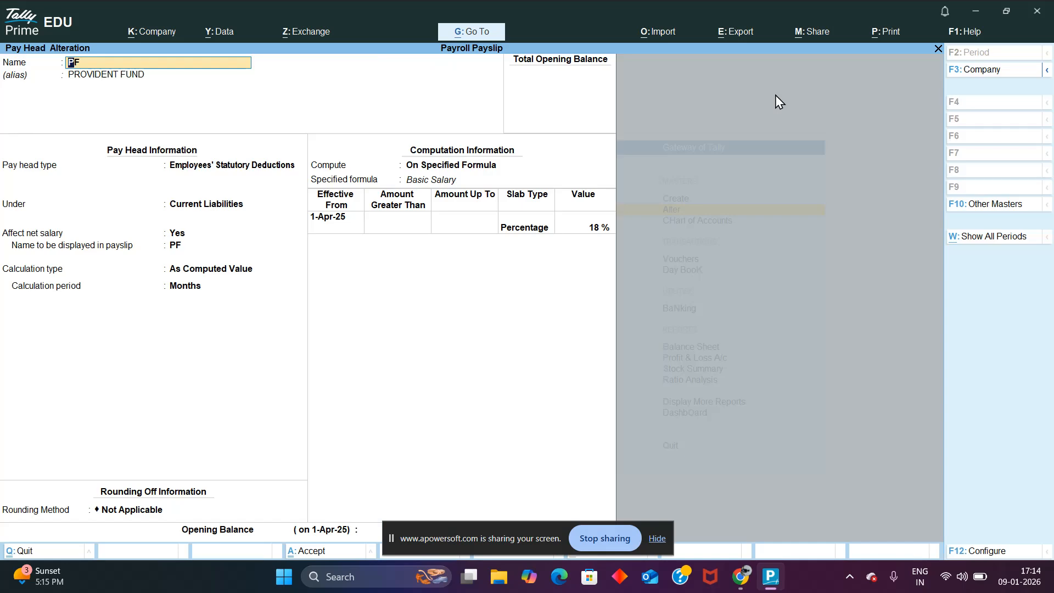
{"action": "key", "text": "super+Tab"}
{"action": "left_click", "coordinate": [638, 164]}
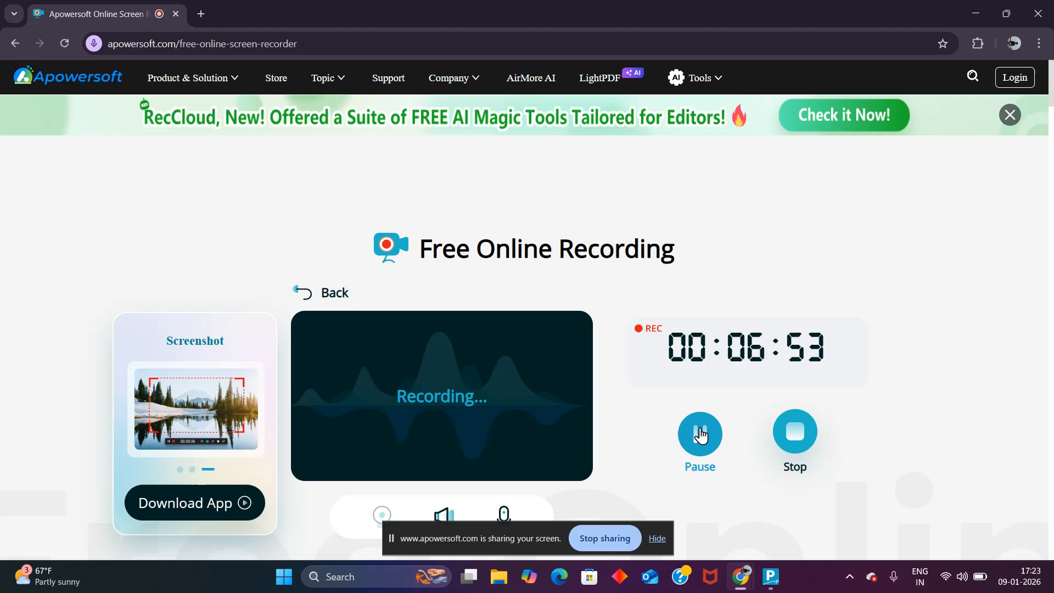
{"action": "key", "text": "super+Tab"}
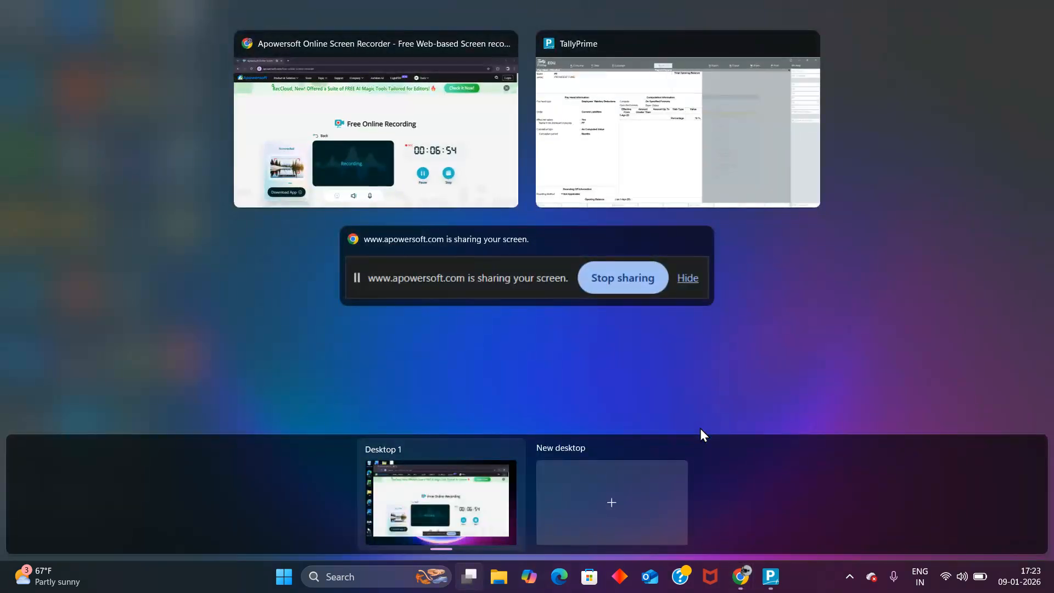
{"action": "left_click", "coordinate": [690, 182]}
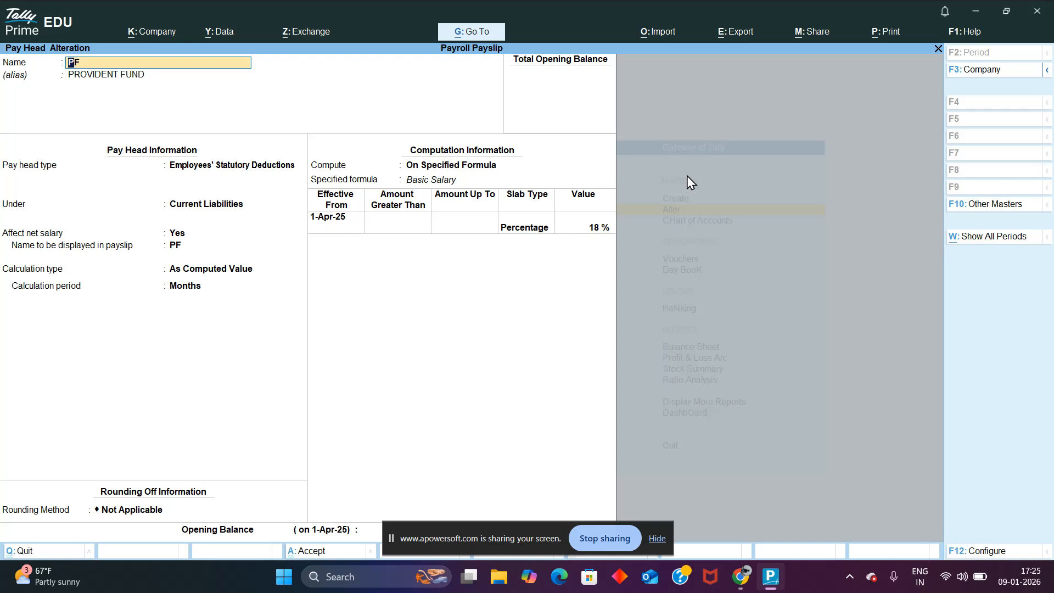
{"action": "key", "text": "super+Tab"}
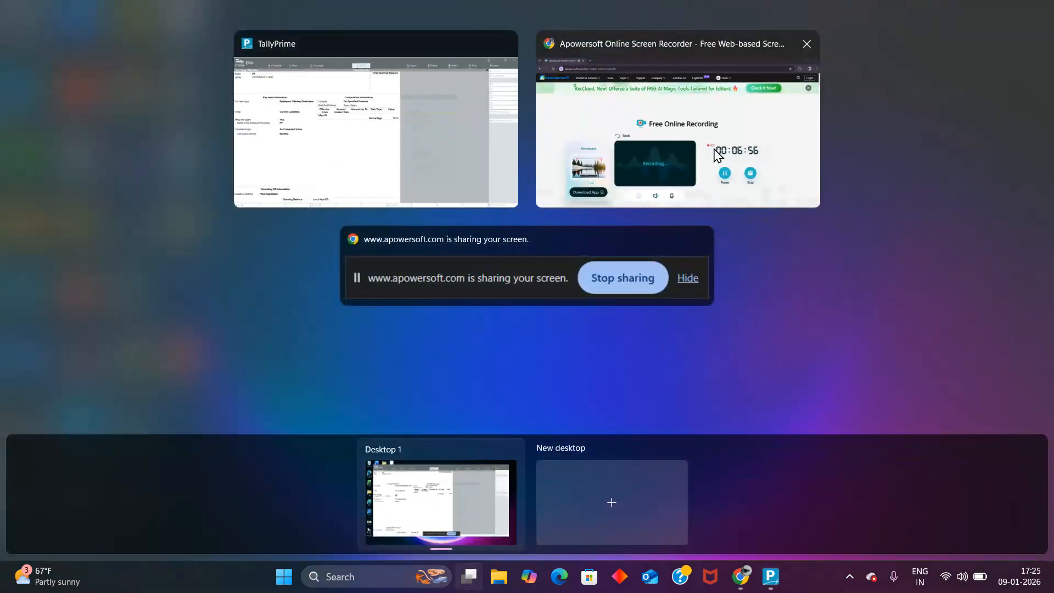
{"action": "left_click", "coordinate": [713, 157]}
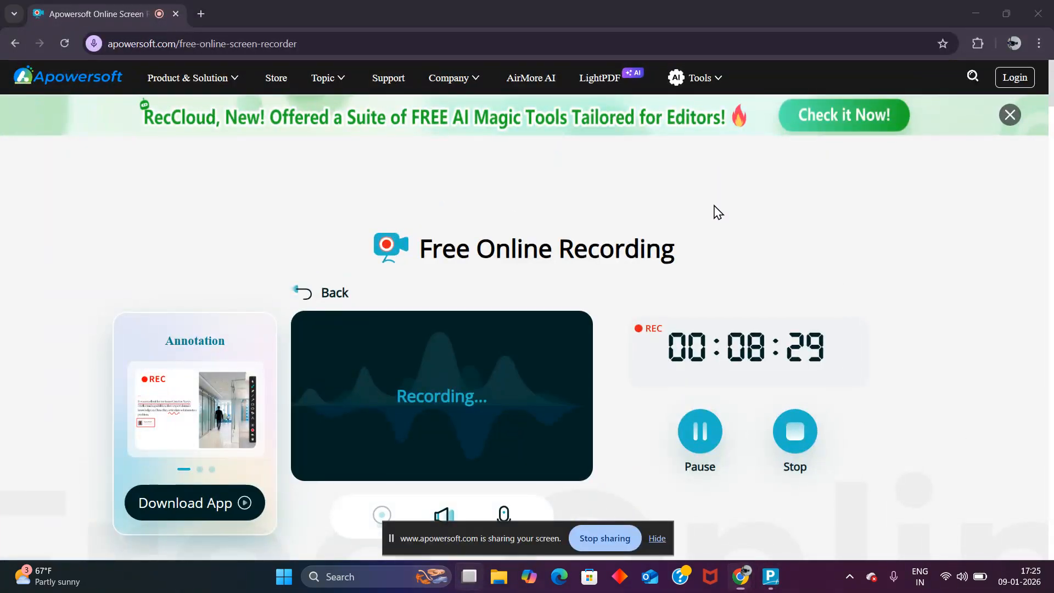
{"action": "key", "text": "super+Tab"}
{"action": "left_click", "coordinate": [636, 169]}
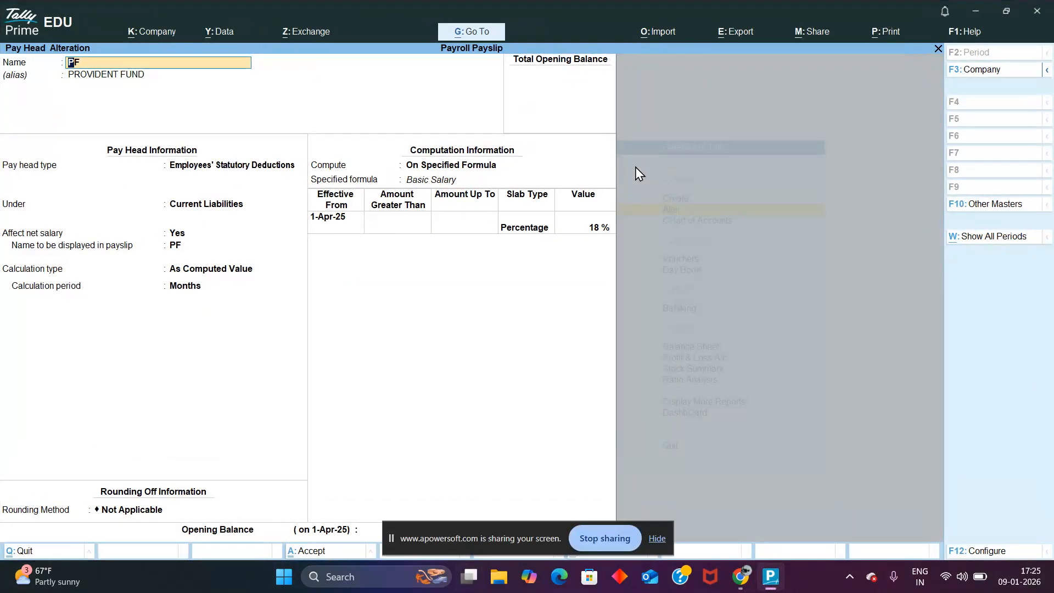
Step: Leave the PF pay head without altering it and open the list of masters for creation
{"action": "key", "text": "ctrl"}
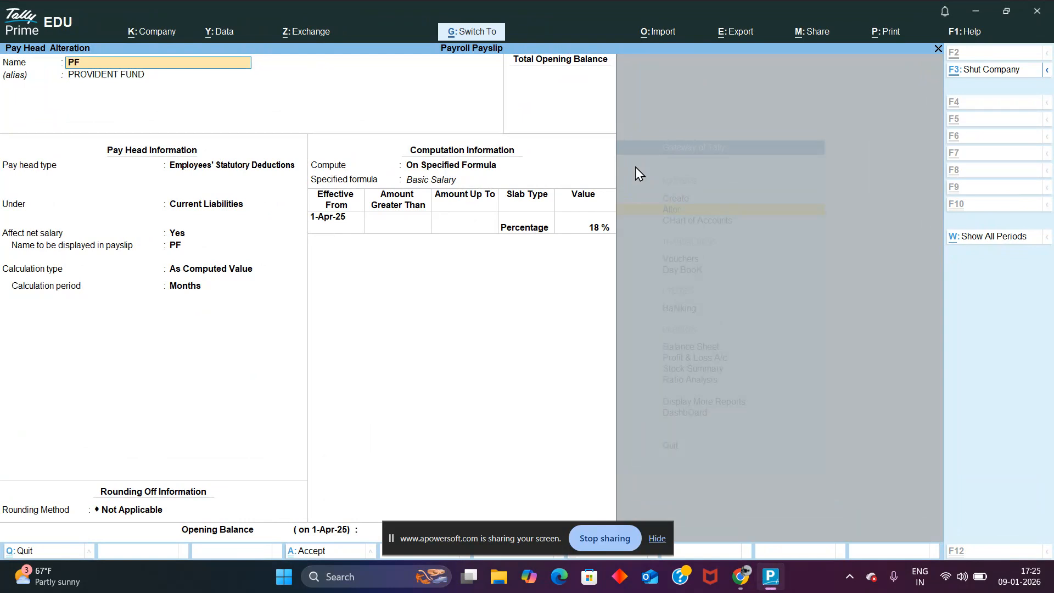
{"action": "key", "text": "ctrl+q"}
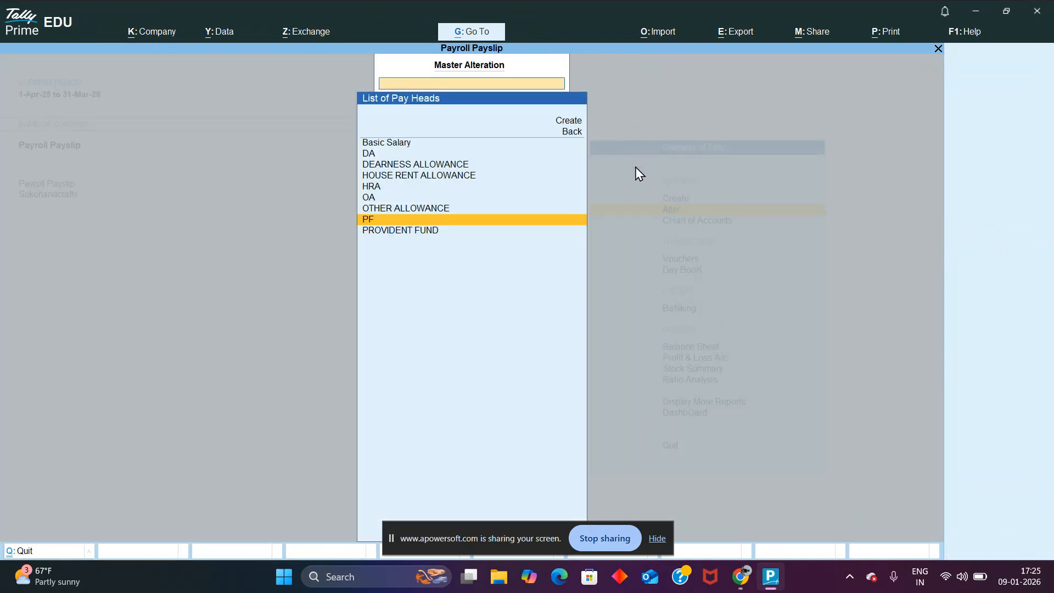
{"action": "key", "text": "Escape"}
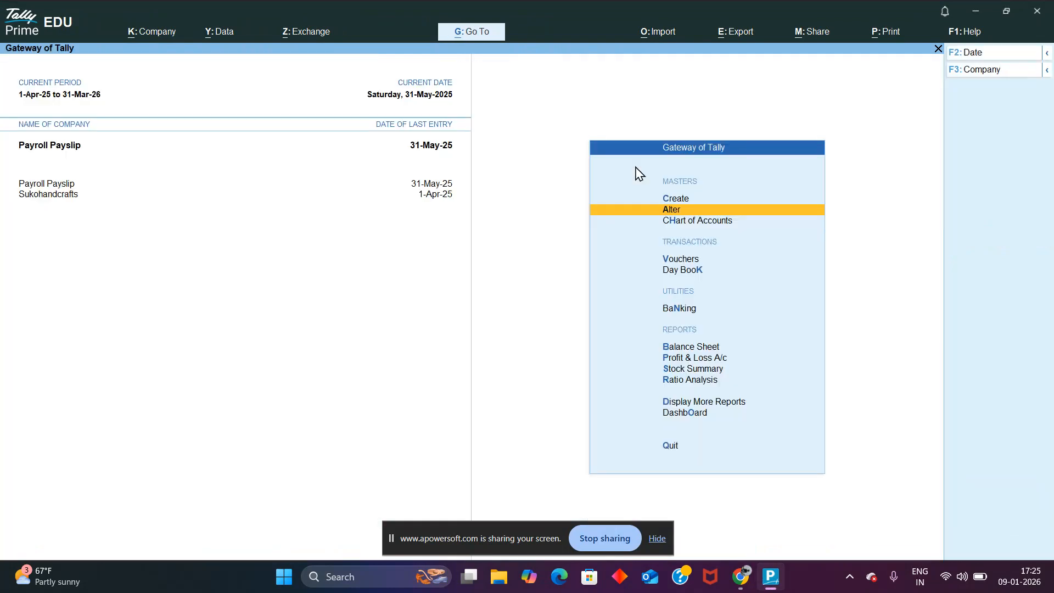
{"action": "key", "text": "Up"}
{"action": "key", "text": "Return"}
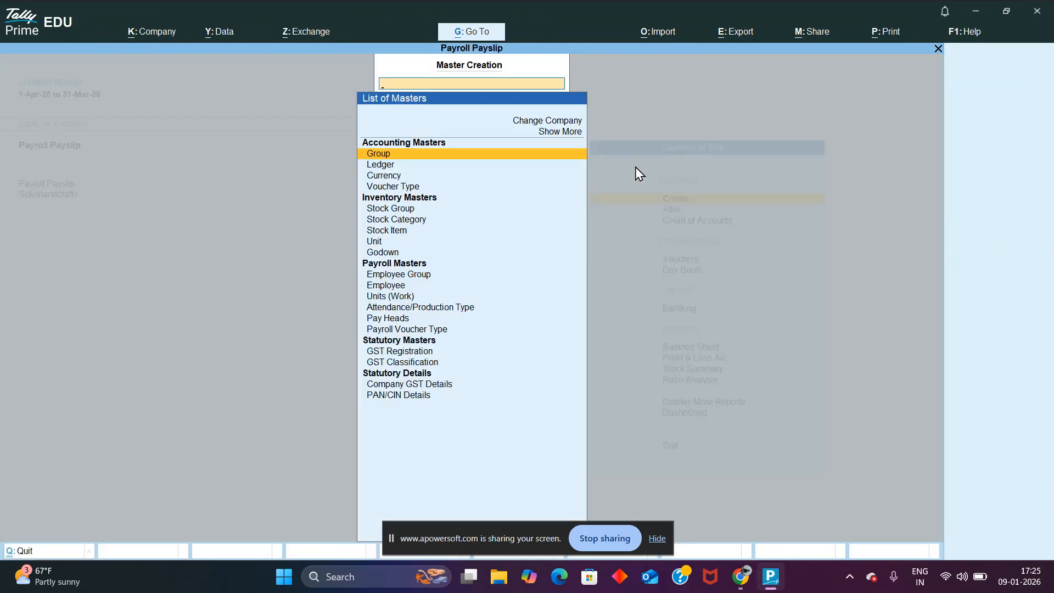
{"action": "key", "text": "Down"}
{"action": "key", "text": "Down"}
{"action": "key", "text": "Down"}
{"action": "key", "text": "Down"}
{"action": "key", "text": "Down"}
{"action": "key", "text": "Down"}
{"action": "key", "text": "Down"}
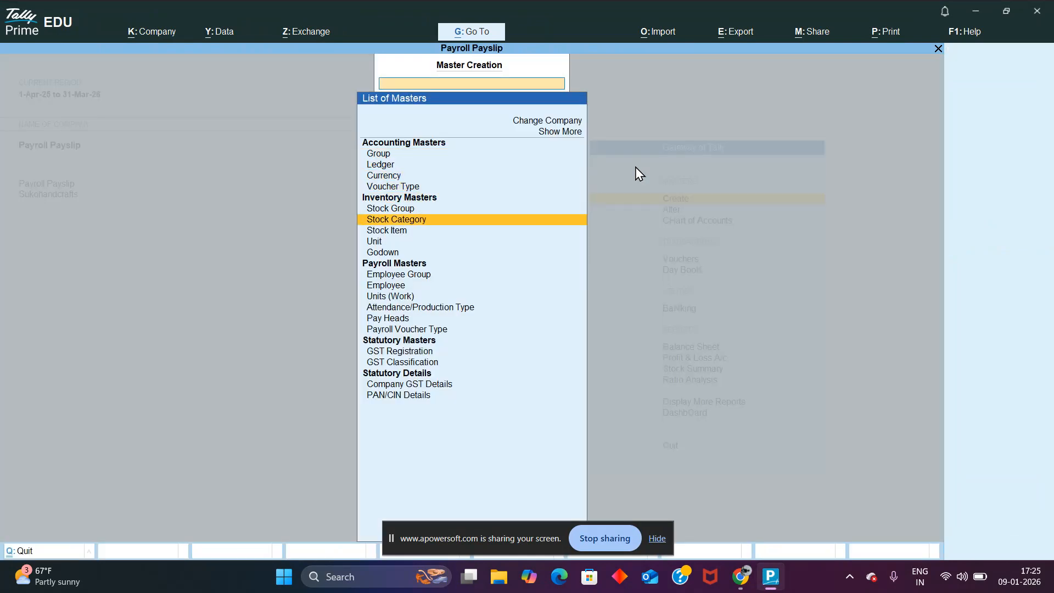
{"action": "key", "text": "super+Tab"}
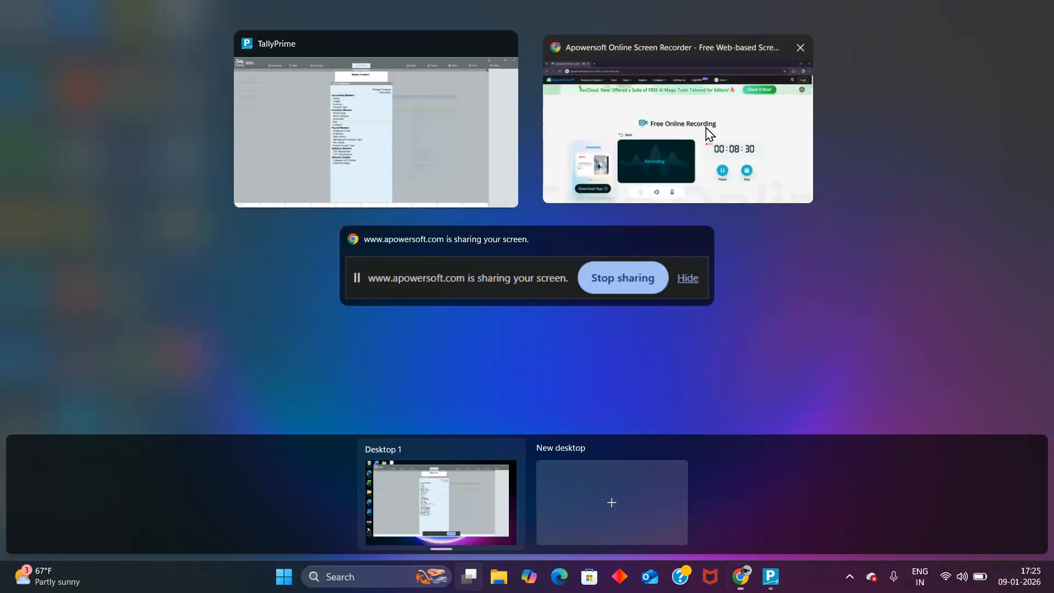
{"action": "left_click", "coordinate": [707, 134]}
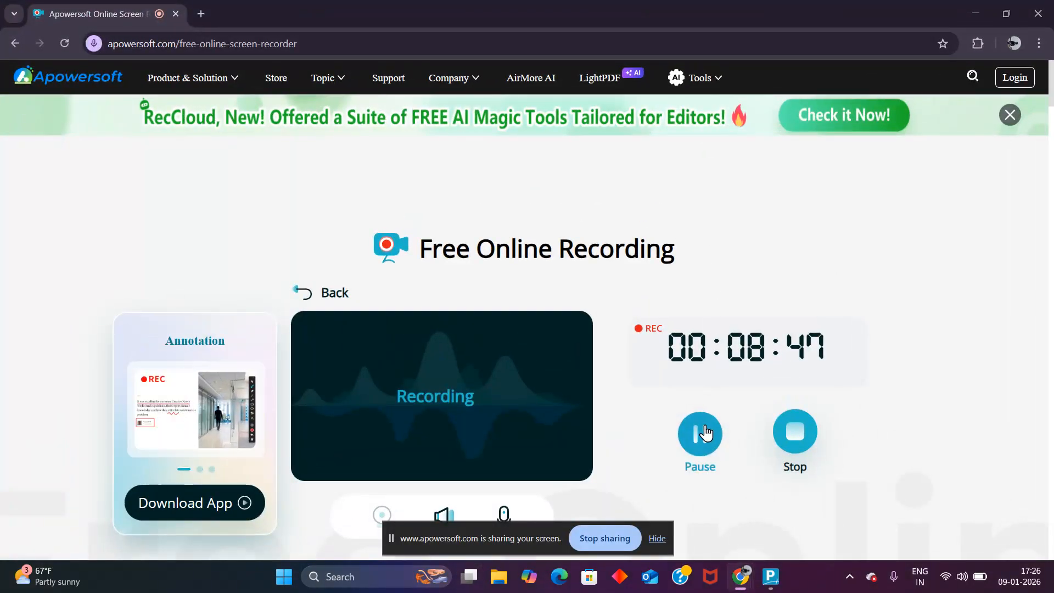
{"action": "key", "text": "super+Tab"}
{"action": "left_click", "coordinate": [656, 152]}
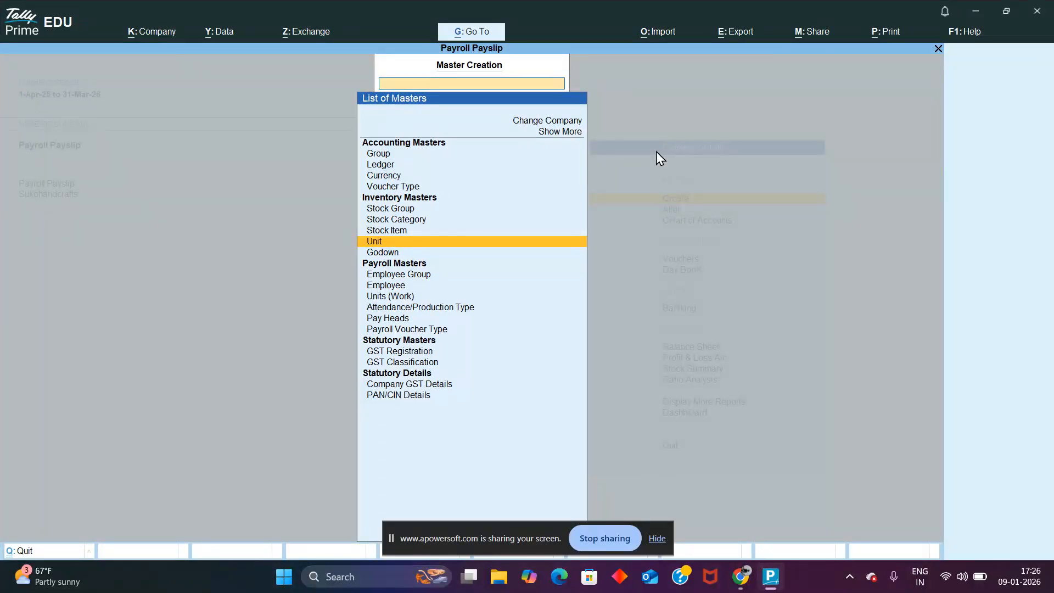
Step: Start a new payroll employee group named TEACHERS under Primary, without an alias
{"action": "key", "text": "Down"}
{"action": "key", "text": "Down"}
{"action": "key", "text": "Down"}
{"action": "key", "text": "Down"}
{"action": "key", "text": "Up"}
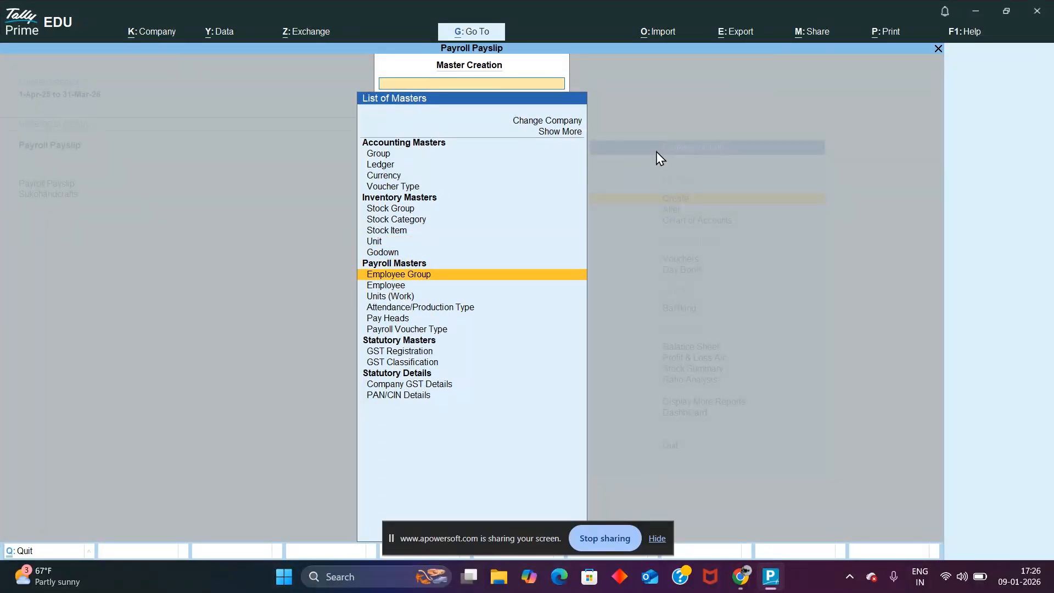
{"action": "key", "text": "Return"}
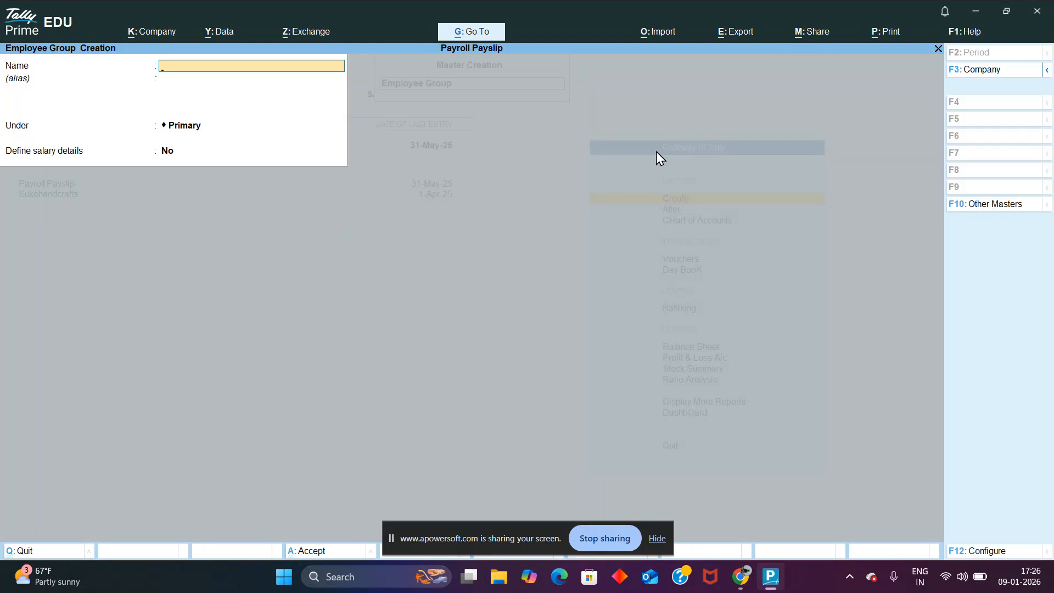
{"action": "type", "text": "TEACHERS"}
{"action": "key", "text": "Return"}
{"action": "key", "text": "Return"}
{"action": "key", "text": "Return"}
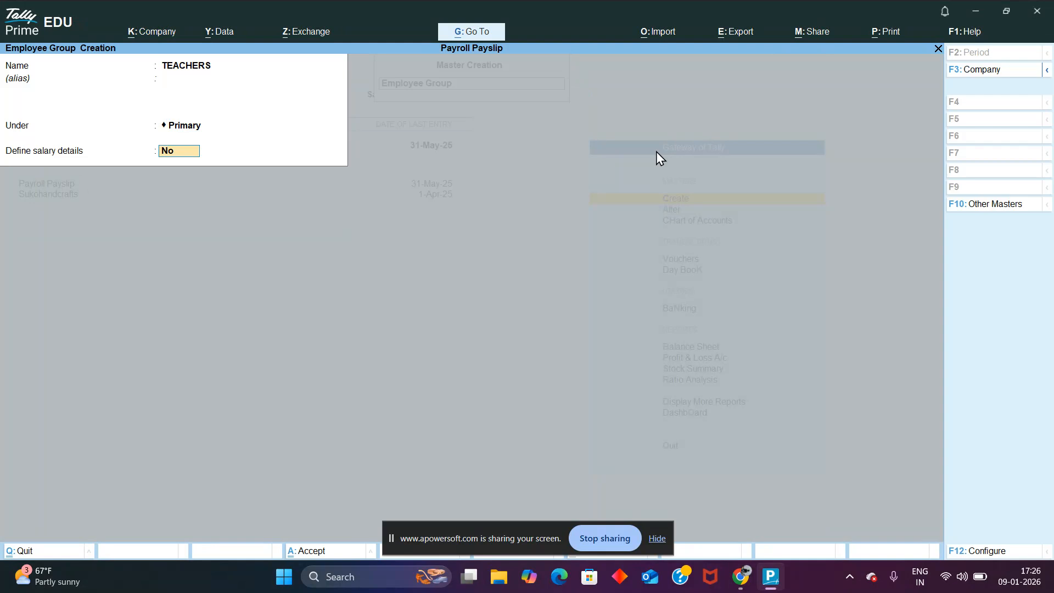
Step: Enable salary details for the TEACHERS group and choose Start Afresh effective from 1-Apr-25
{"action": "type", "text": "YES"}
{"action": "key", "text": "Return"}
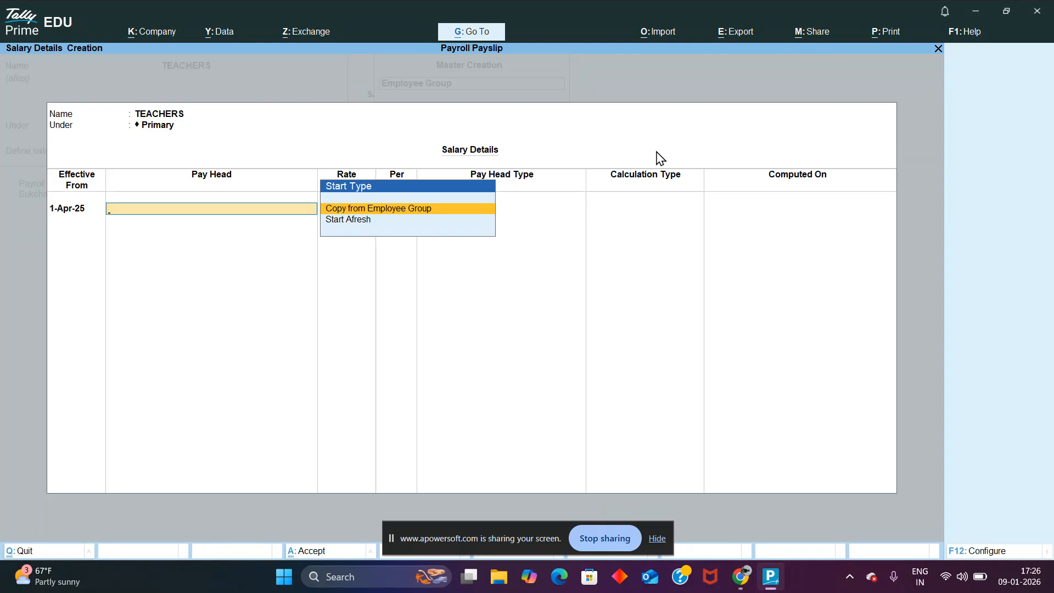
{"action": "key", "text": "Down"}
{"action": "key", "text": "Return"}
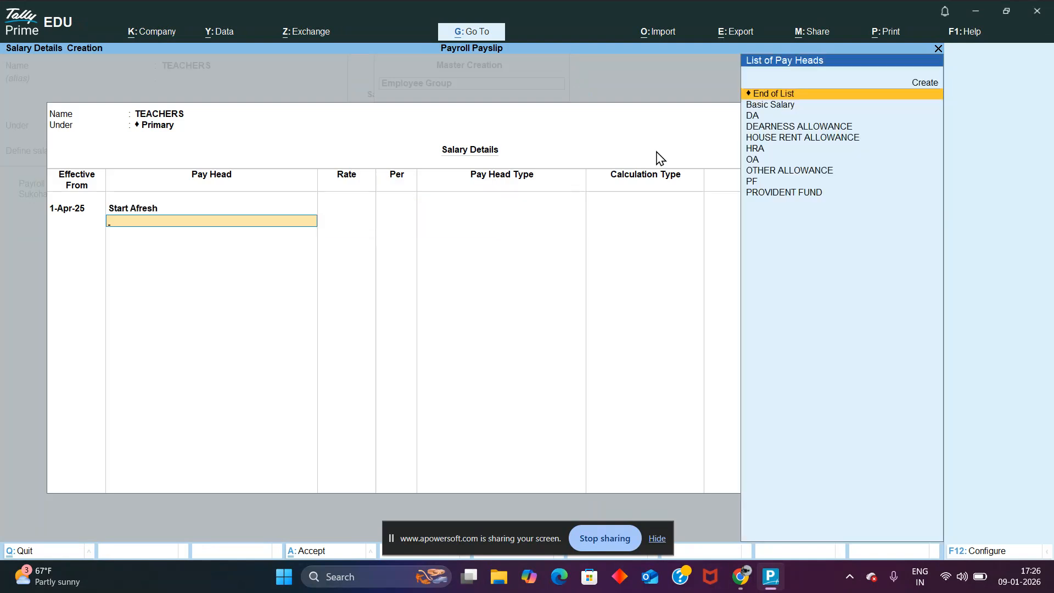
{"action": "key", "text": "super+Tab"}
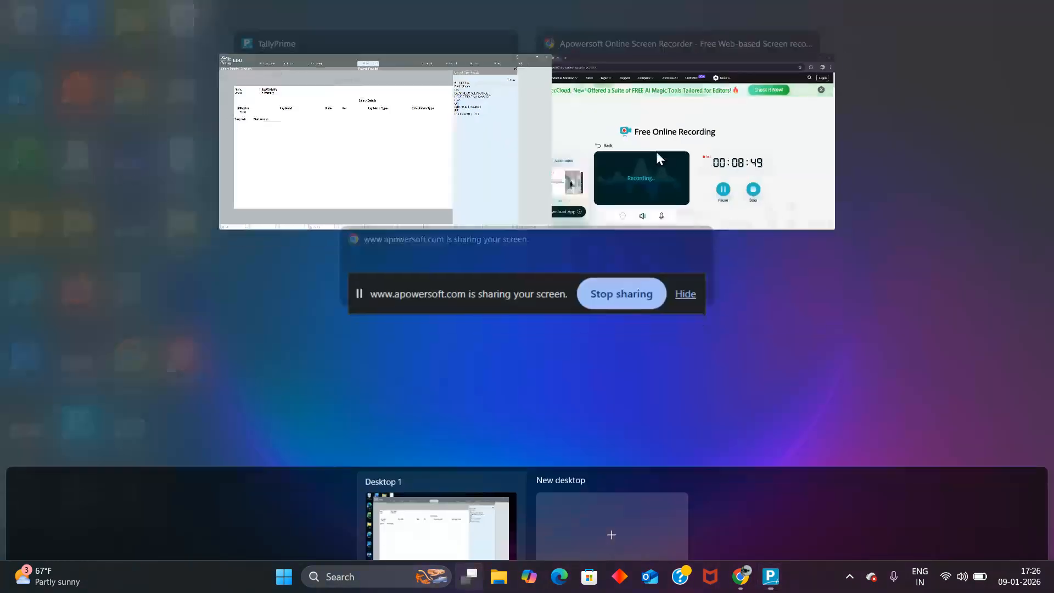
{"action": "left_click", "coordinate": [774, 132]}
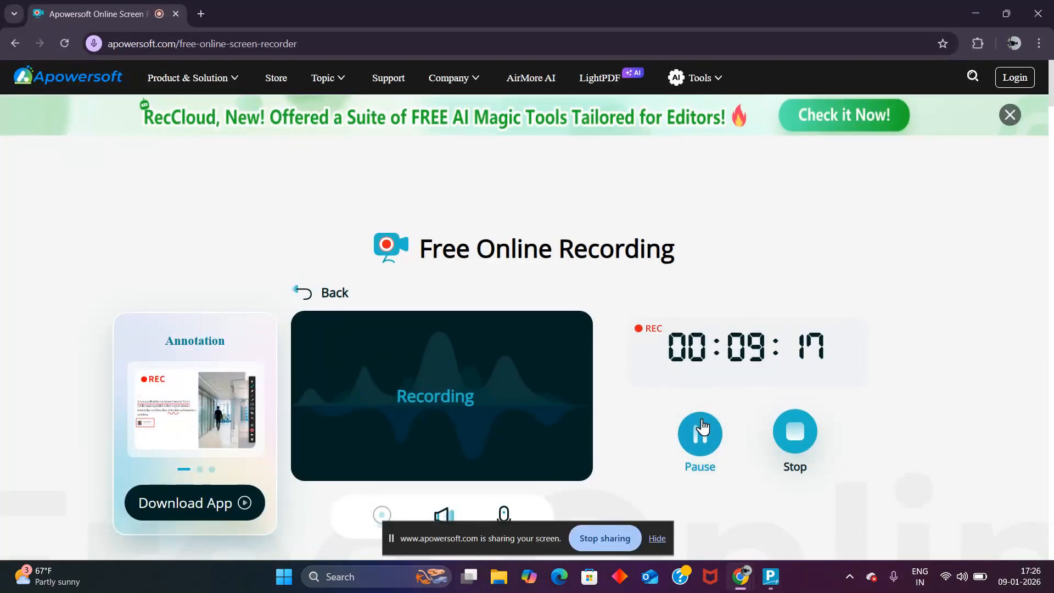
{"action": "key", "text": "super+Tab"}
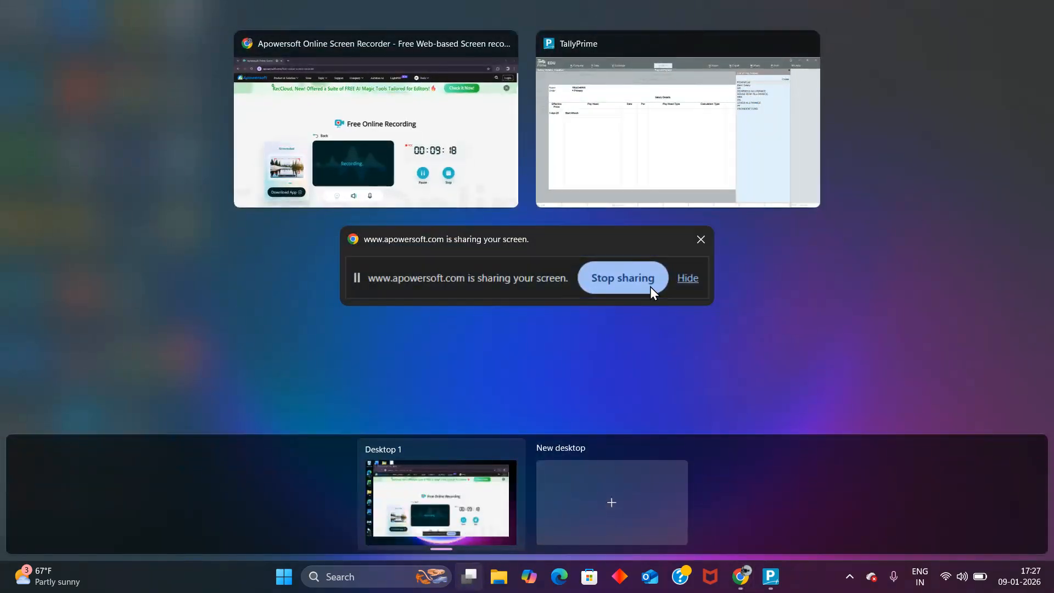
{"action": "left_click", "coordinate": [644, 174]}
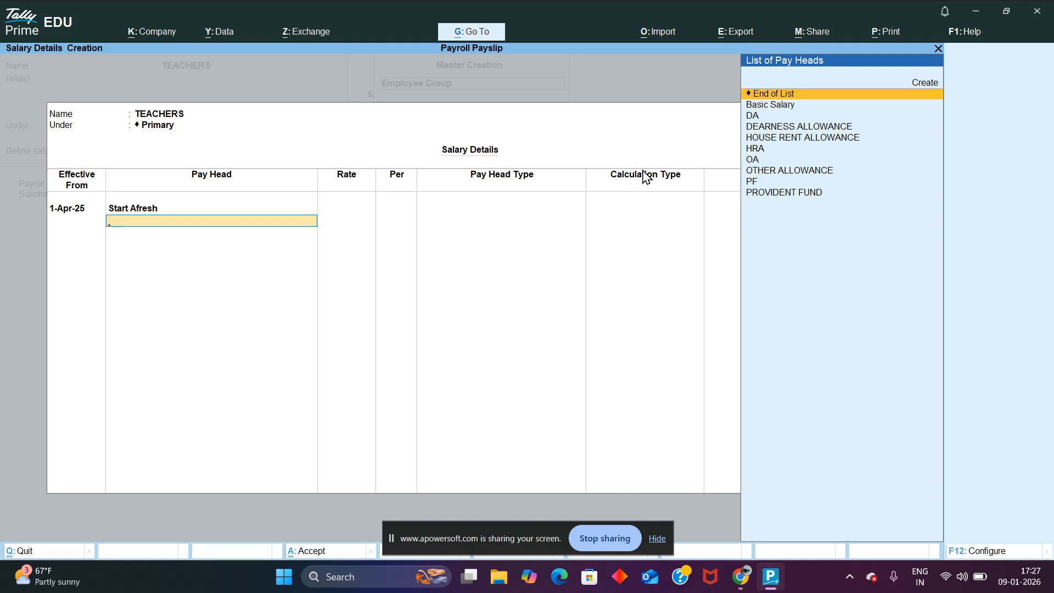
Step: Add the Basic Salary pay head to the TEACHERS salary details with a rate of 25,000 per month
{"action": "key", "text": "Down"}
{"action": "key", "text": "Return"}
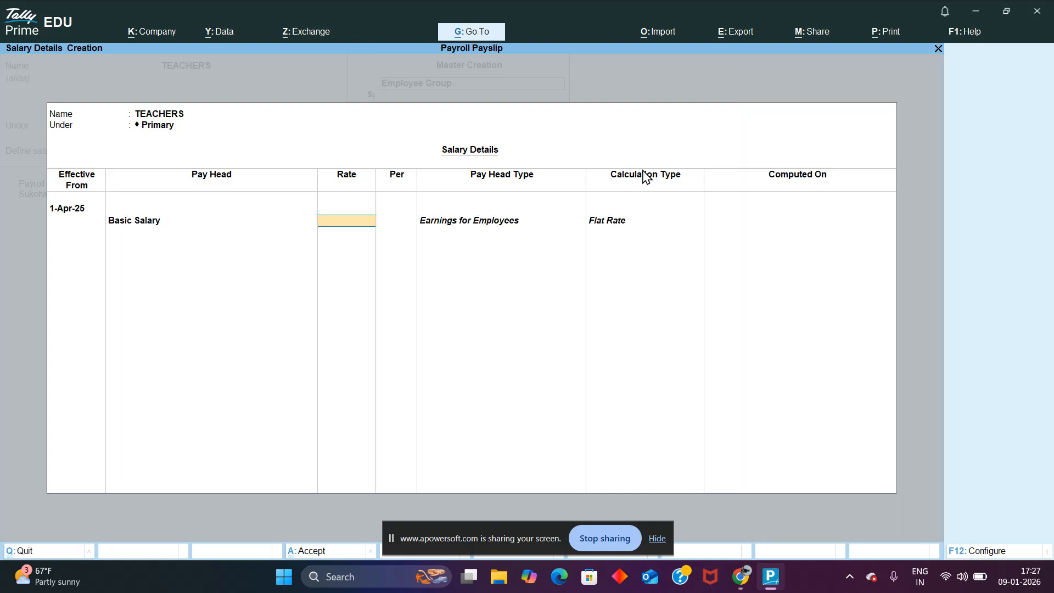
{"action": "type", "text": "2"}
{"action": "type", "text": "000"}
{"action": "key", "text": "BackSpace"}
{"action": "key", "text": "BackSpace"}
{"action": "key", "text": "BackSpace"}
{"action": "type", "text": "5000"}
{"action": "key", "text": "Return"}
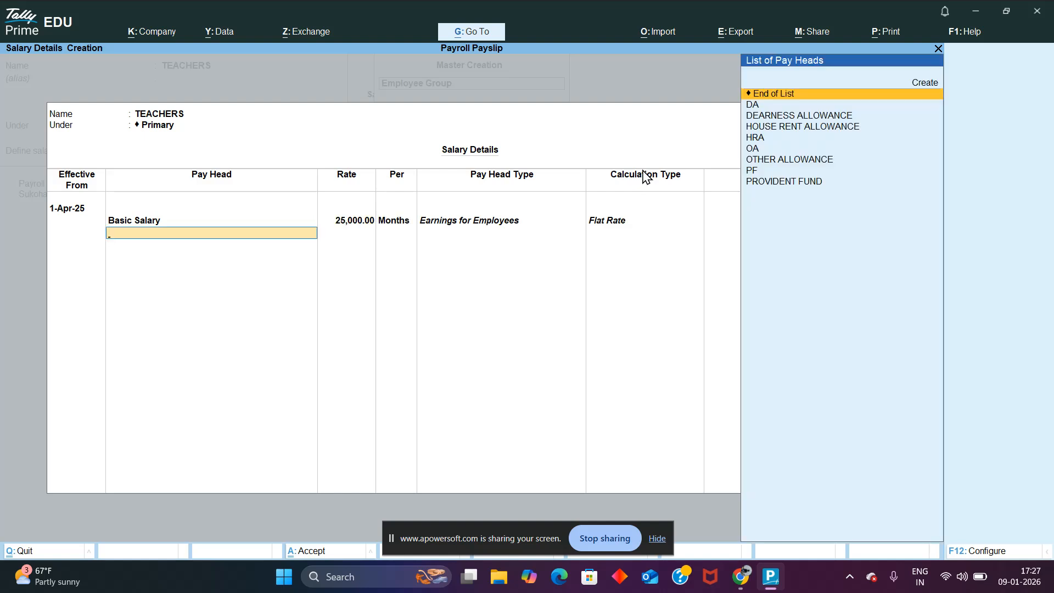
Step: Add the DA, HRA, OA and PF pay heads below Basic Salary in the TEACHERS salary details
{"action": "key", "text": "Down"}
{"action": "key", "text": "Return"}
{"action": "key", "text": "Down"}
{"action": "key", "text": "Down"}
{"action": "key", "text": "Return"}
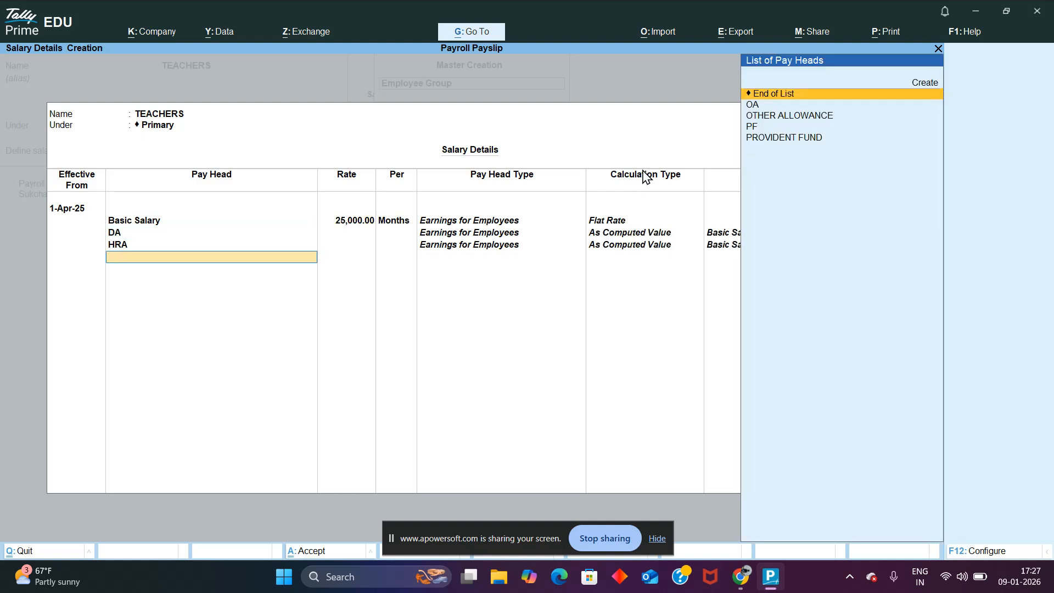
{"action": "key", "text": "Down"}
{"action": "key", "text": "Return"}
{"action": "key", "text": "Down"}
{"action": "key", "text": "Return"}
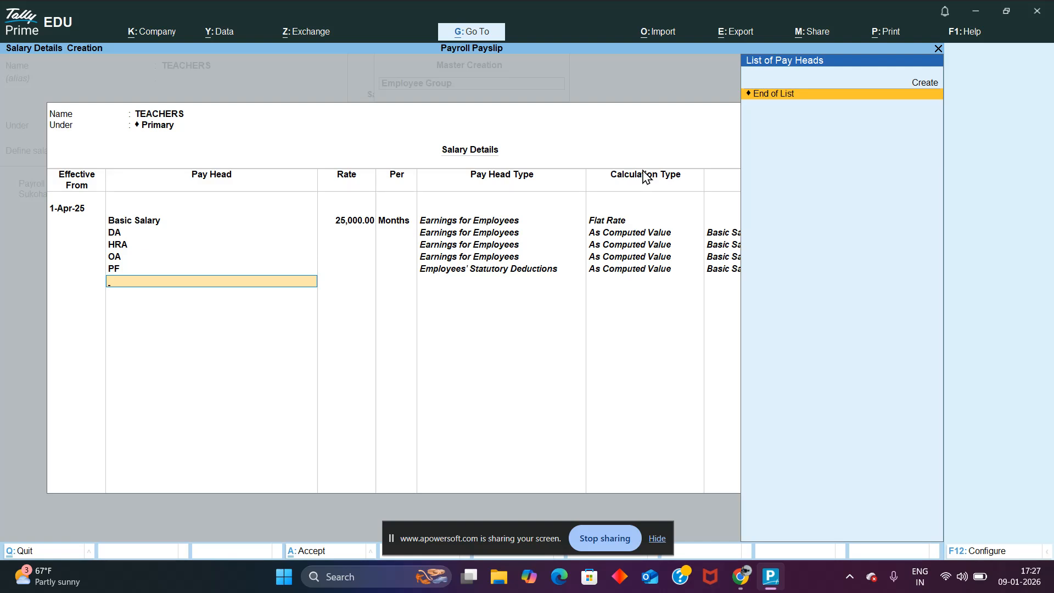
Step: Accept the TEACHERS salary details, try to rename the new employee group MANAGEMENT, and quit its creation
{"action": "key", "text": "ctrl"}
{"action": "key", "text": "ctrl+a"}
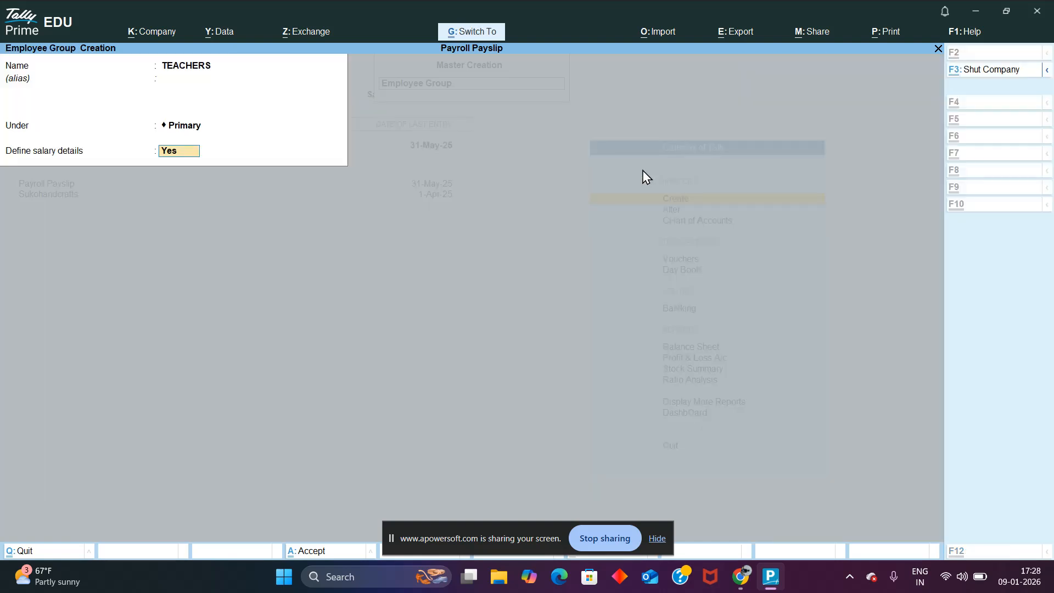
{"action": "key", "text": "BackSpace"}
{"action": "key", "text": "BackSpace"}
{"action": "key", "text": "BackSpace"}
{"action": "key", "text": "Escape"}
{"action": "type", "text": "MANAGEMENT"}
{"action": "key", "text": "Return"}
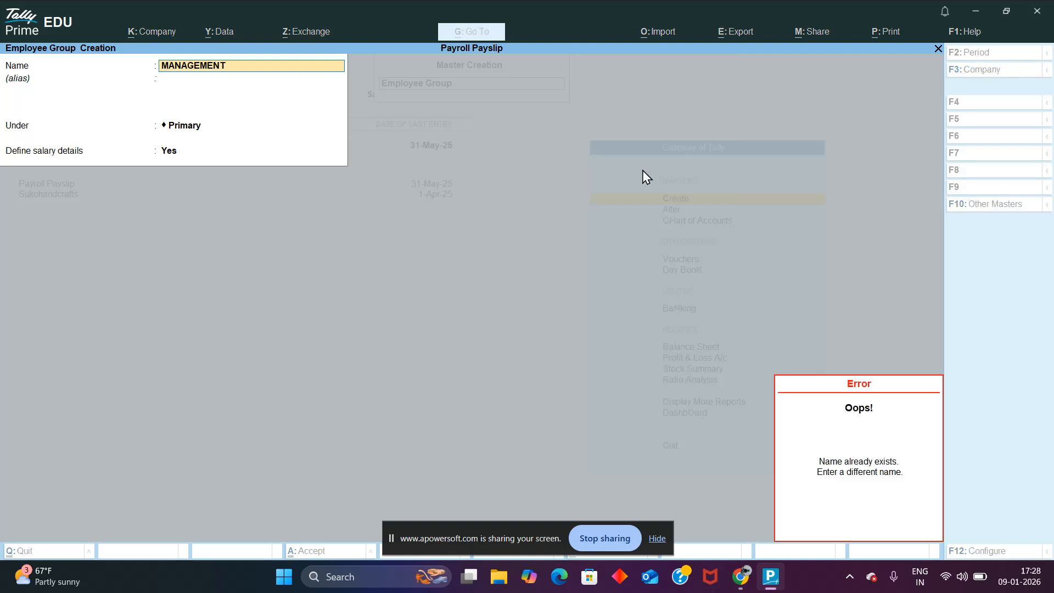
{"action": "key", "text": "Escape"}
{"action": "key", "text": "ctrl+q"}
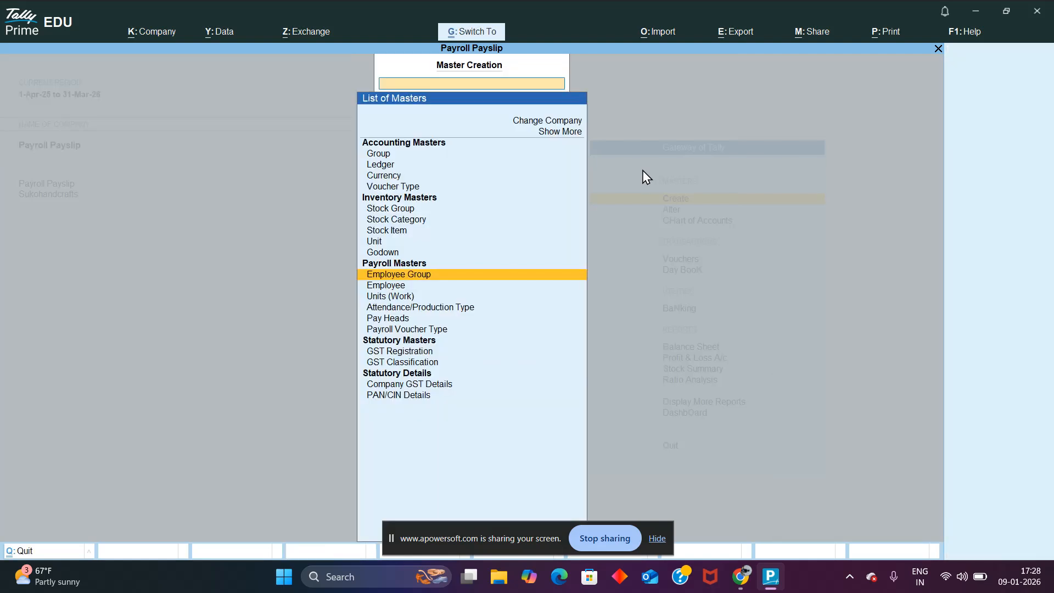
{"action": "key", "text": "ctrl+q"}
Step: Open the existing MANAGEMENT employee group for alteration from the payroll masters
{"action": "key", "text": "Down"}
{"action": "key", "text": "Return"}
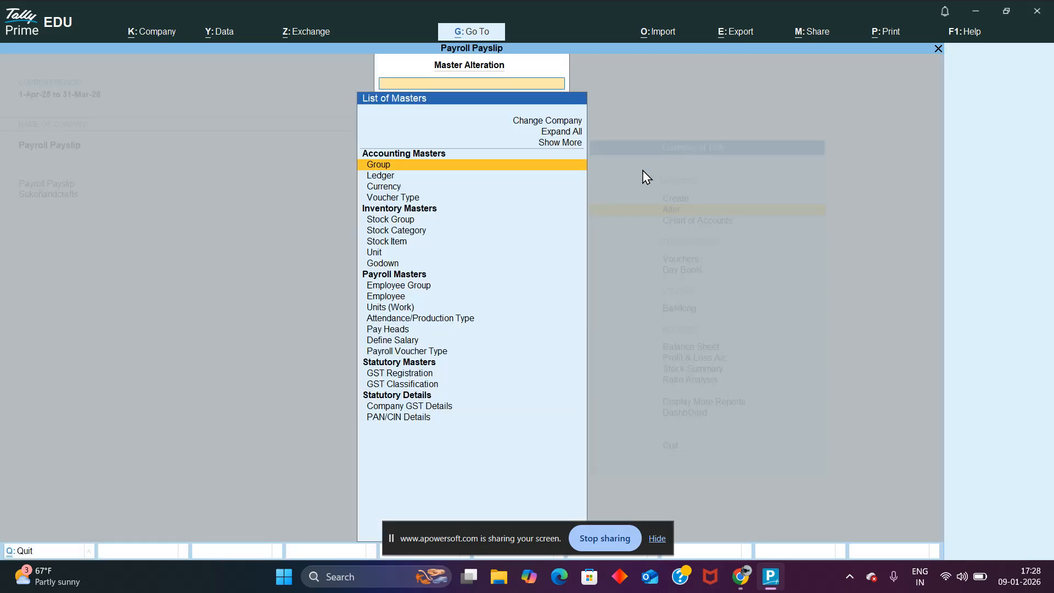
{"action": "key", "text": "Down"}
{"action": "key", "text": "Down"}
{"action": "key", "text": "Down"}
{"action": "key", "text": "Down"}
{"action": "key", "text": "Down"}
{"action": "key", "text": "Down"}
{"action": "key", "text": "Down"}
{"action": "key", "text": "Down"}
{"action": "key", "text": "Down"}
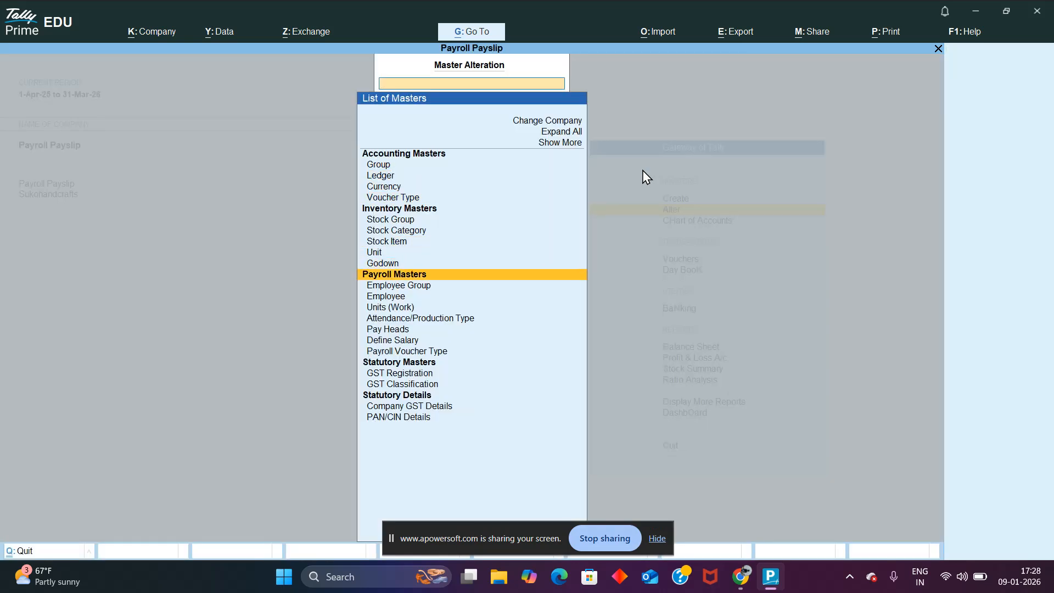
{"action": "key", "text": "Return"}
{"action": "key", "text": "space"}
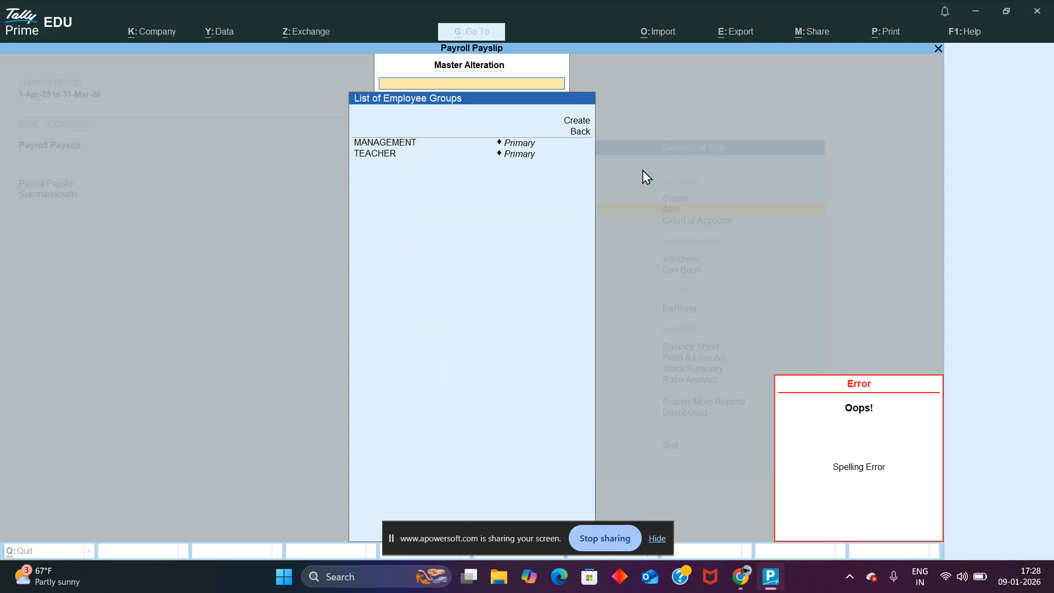
{"action": "key", "text": "Down"}
{"action": "key", "text": "Down"}
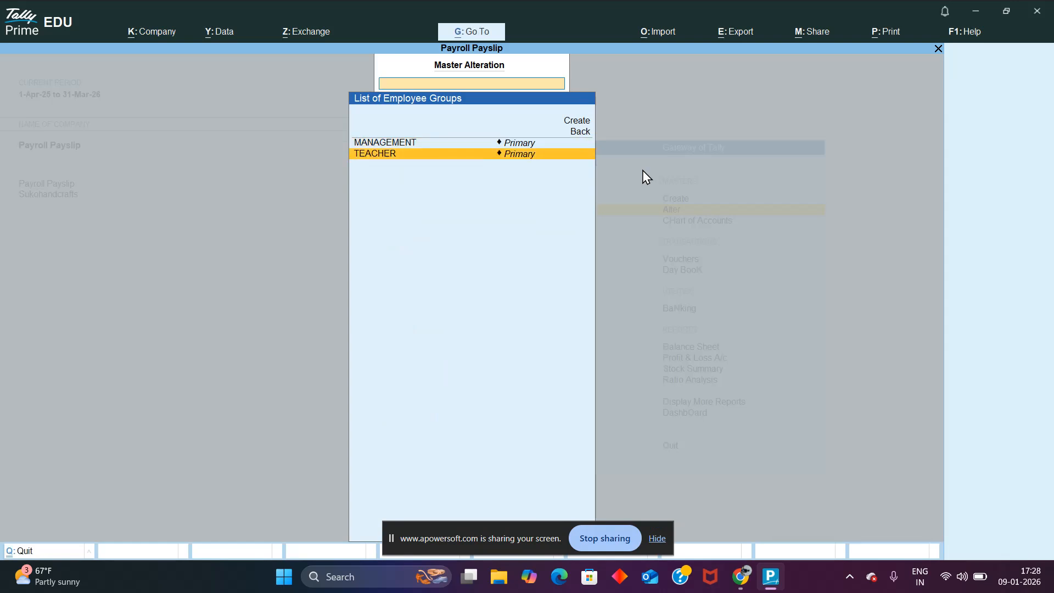
{"action": "key", "text": "Up"}
{"action": "key", "text": "Return"}
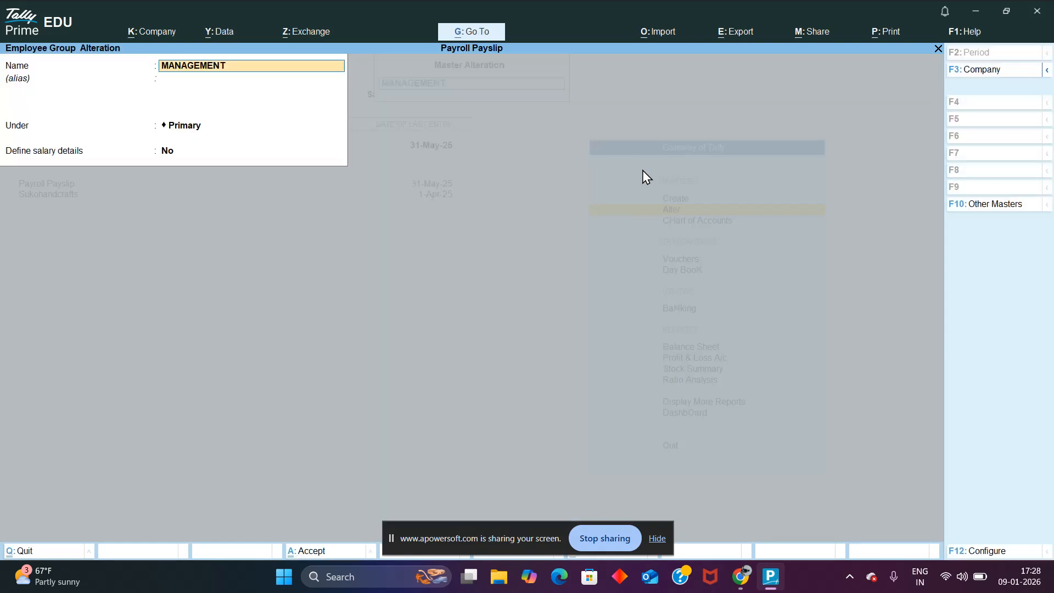
Step: Choose Yes for defining salary details in the MANAGEMENT group, review its pay head rows and leave the group
{"action": "key", "text": "Return"}
{"action": "key", "text": "Return"}
{"action": "type", "text": "yes"}
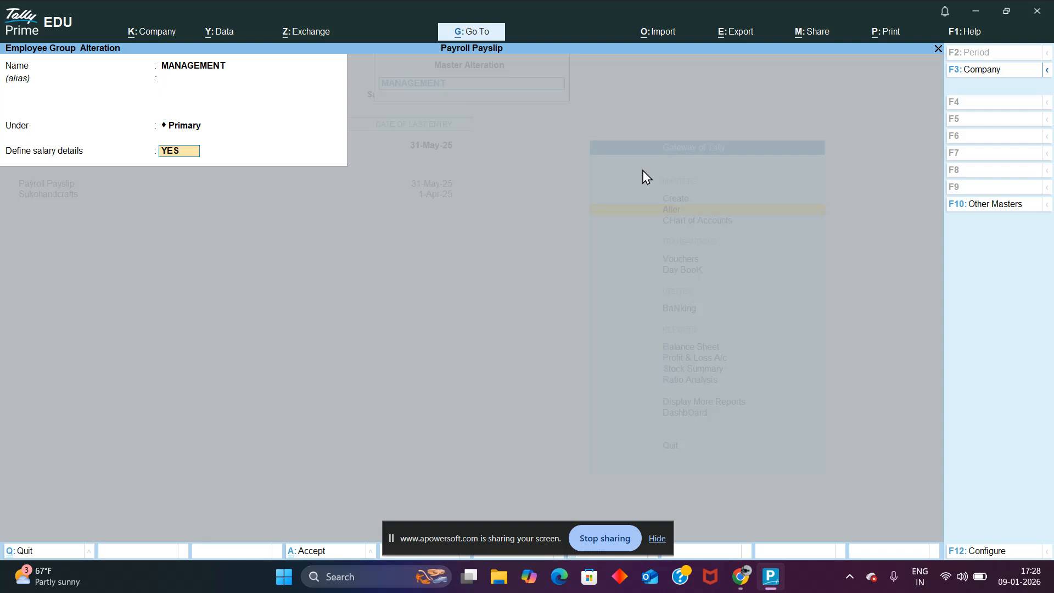
{"action": "key", "text": "Return"}
{"action": "key", "text": "Return"}
{"action": "key", "text": "Return"}
{"action": "key", "text": "Return"}
{"action": "key", "text": "Return"}
{"action": "key", "text": "Return"}
{"action": "key", "text": "Return"}
{"action": "key", "text": "Return"}
{"action": "key", "text": "Return"}
{"action": "key", "text": "Return"}
{"action": "key", "text": "Return"}
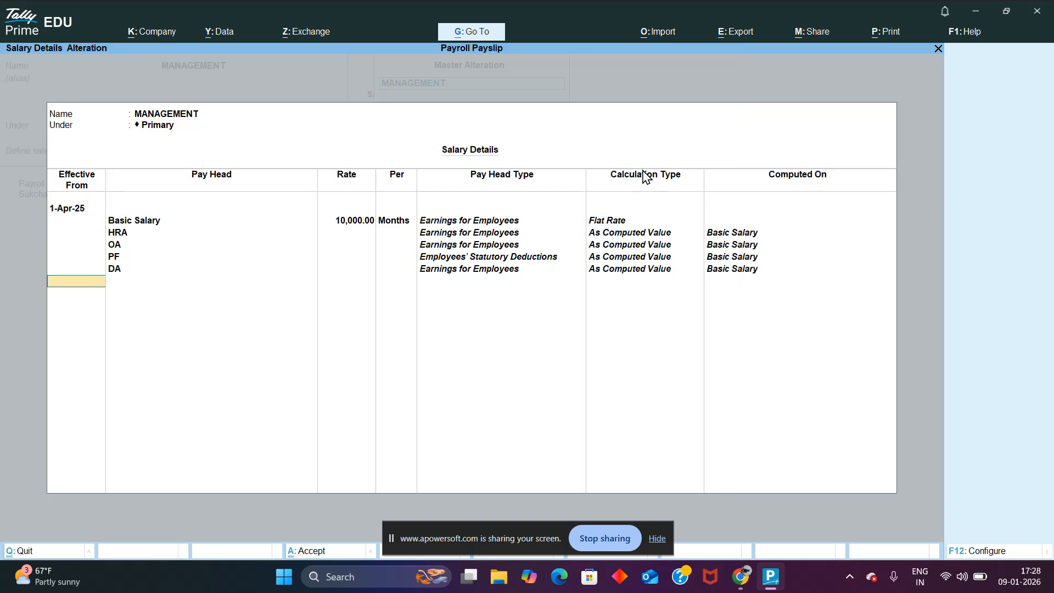
{"action": "key", "text": "Return"}
Step: View the blank creation form for a payroll pay head and leave it without entering anything
{"action": "key", "text": "Return"}
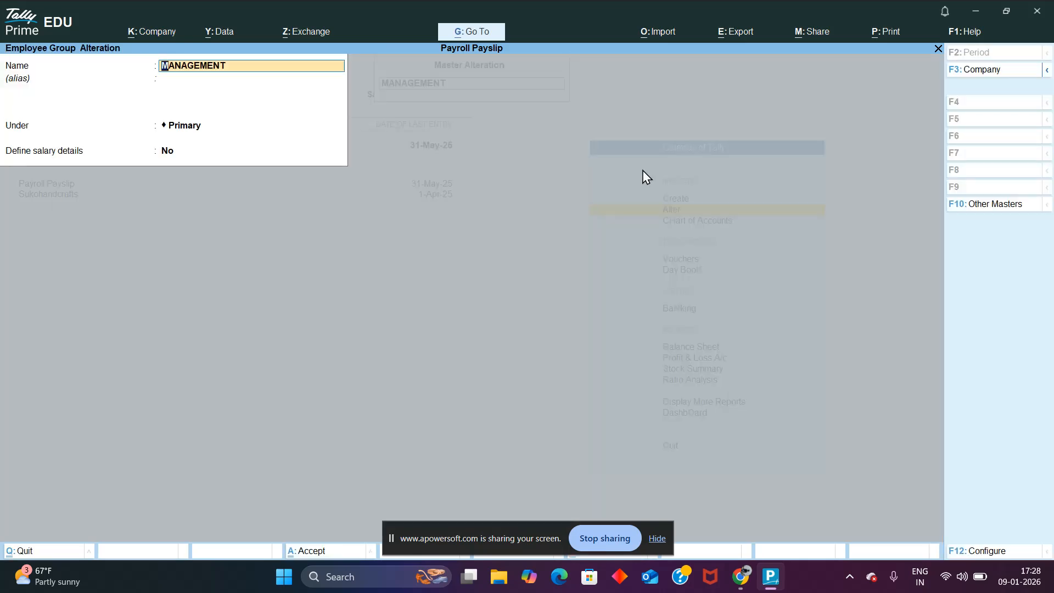
{"action": "key", "text": "Escape"}
{"action": "key", "text": "Escape"}
{"action": "key", "text": "Up"}
{"action": "key", "text": "Return"}
{"action": "key", "text": "Down"}
{"action": "key", "text": "Down"}
{"action": "key", "text": "Down"}
{"action": "key", "text": "Down"}
{"action": "key", "text": "Down"}
{"action": "key", "text": "Down"}
{"action": "key", "text": "Down"}
{"action": "key", "text": "Down"}
{"action": "key", "text": "Down"}
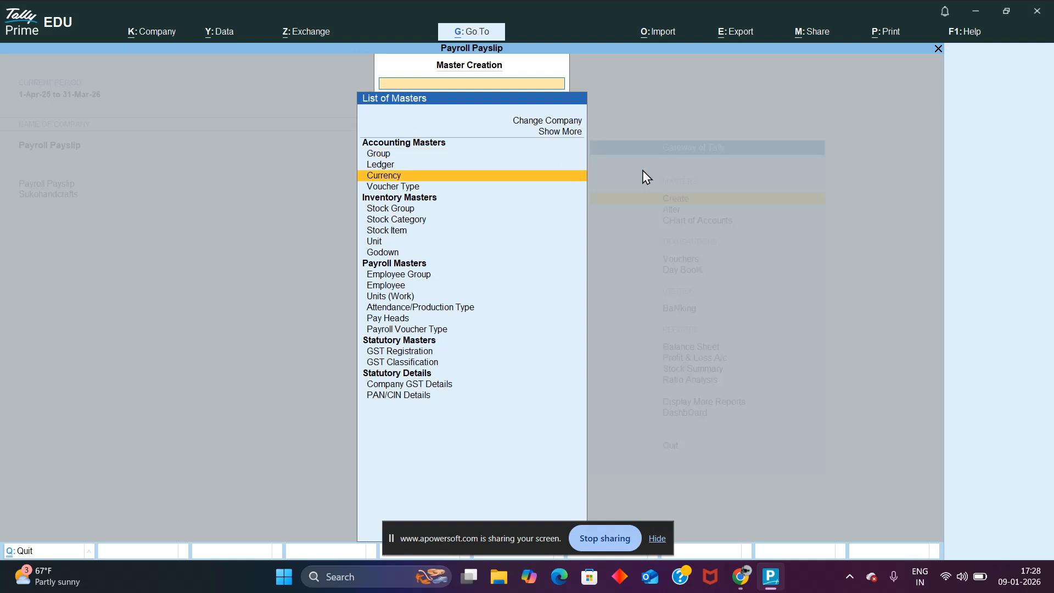
{"action": "key", "text": "Down"}
{"action": "key", "text": "Down"}
{"action": "key", "text": "Down"}
{"action": "key", "text": "Down"}
{"action": "key", "text": "Return"}
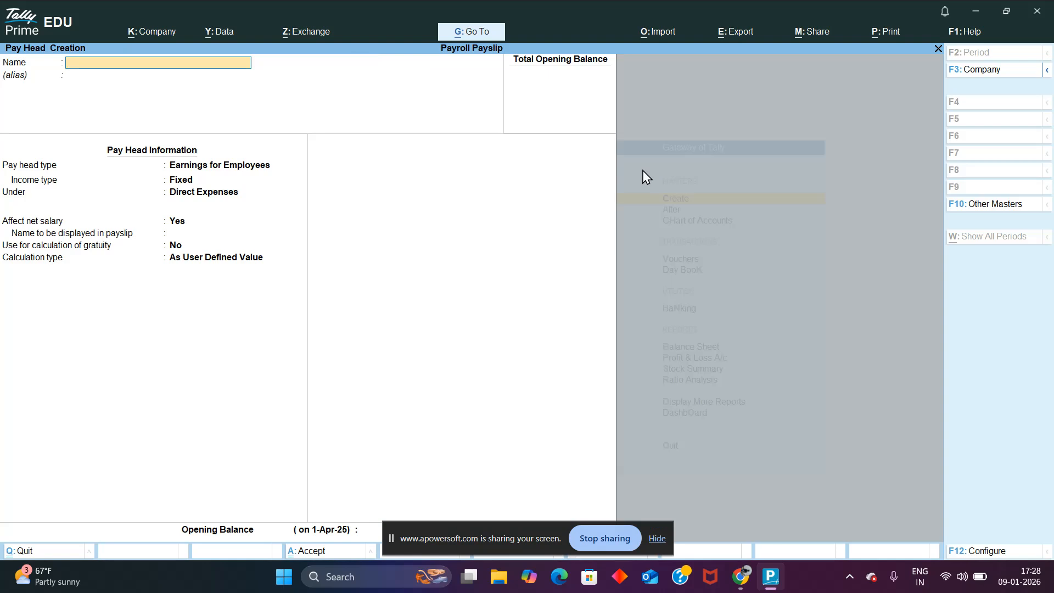
{"action": "key", "text": "Escape"}
{"action": "key", "text": "Escape"}
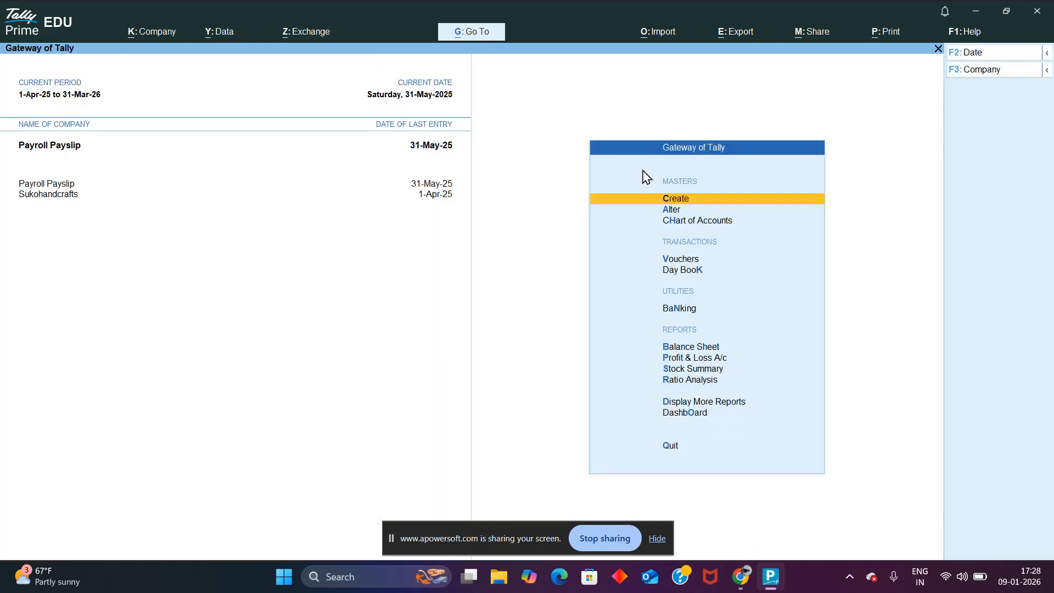
Step: View the list of existing pay heads available for alteration and return to the Gateway of Tally
{"action": "key", "text": "Down"}
{"action": "key", "text": "Return"}
{"action": "key", "text": "Down"}
{"action": "key", "text": "Down"}
{"action": "key", "text": "Down"}
{"action": "key", "text": "Down"}
{"action": "key", "text": "Down"}
{"action": "key", "text": "Down"}
{"action": "key", "text": "Down"}
{"action": "key", "text": "Down"}
{"action": "key", "text": "Down"}
{"action": "key", "text": "Down"}
{"action": "key", "text": "Down"}
{"action": "key", "text": "Down"}
{"action": "key", "text": "Down"}
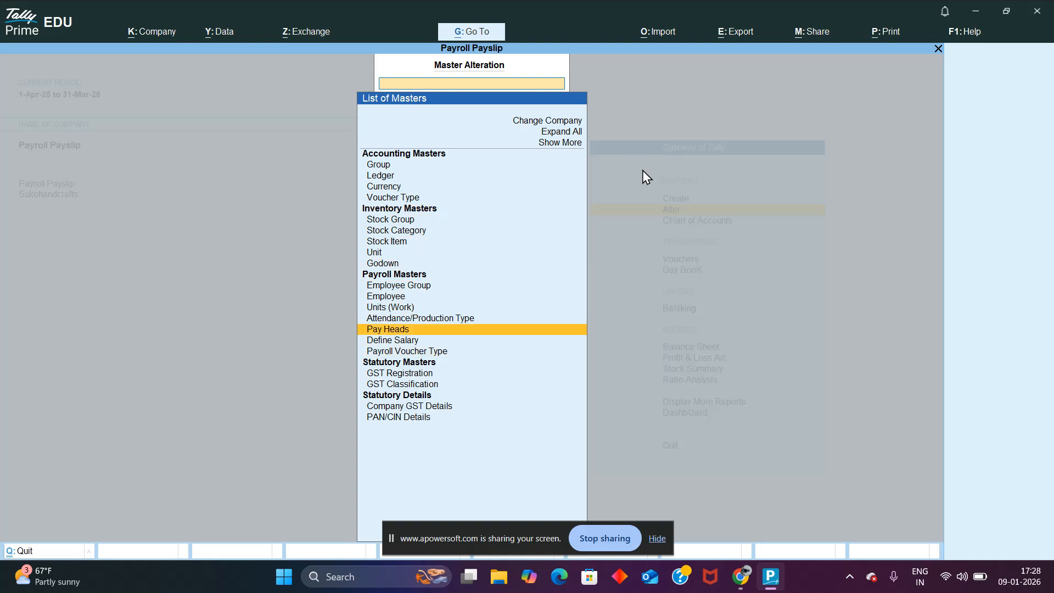
{"action": "key", "text": "Return"}
{"action": "key", "text": "Down"}
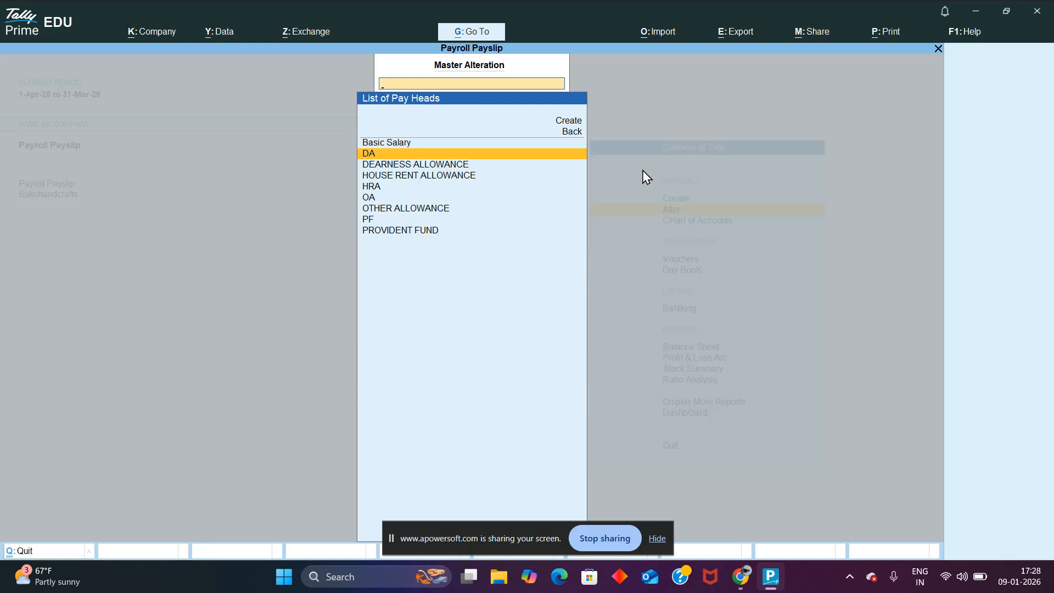
{"action": "key", "text": "Escape"}
{"action": "key", "text": "Down"}
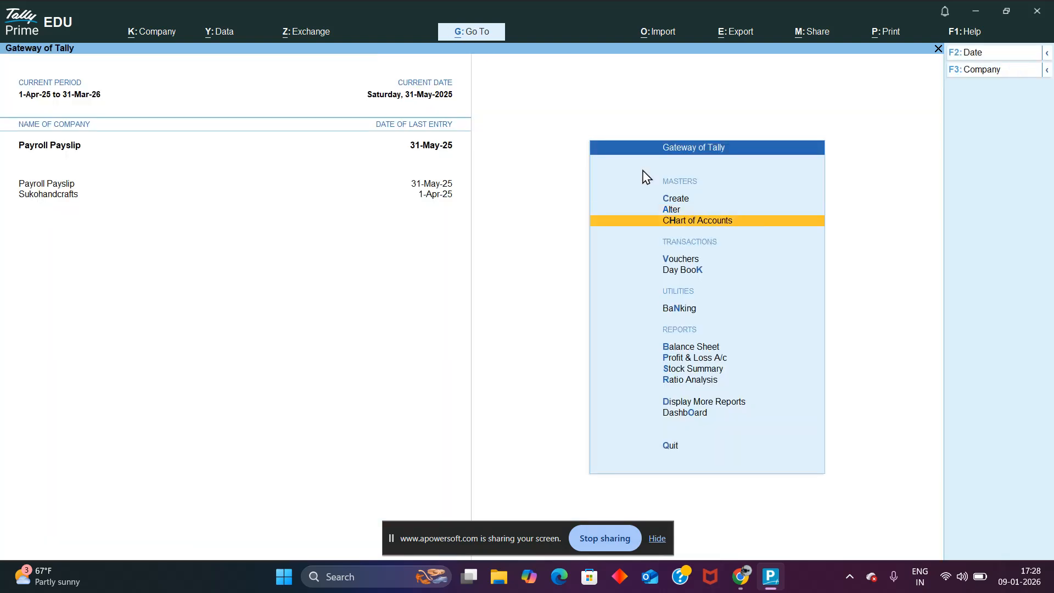
Step: Open the existing employee's record for alteration from the payroll masters
{"action": "key", "text": "Up"}
{"action": "key", "text": "Return"}
{"action": "key", "text": "Down"}
{"action": "key", "text": "Down"}
{"action": "key", "text": "Down"}
{"action": "key", "text": "Down"}
{"action": "key", "text": "Down"}
{"action": "key", "text": "Down"}
{"action": "key", "text": "Down"}
{"action": "key", "text": "Down"}
{"action": "key", "text": "Down"}
{"action": "key", "text": "Down"}
{"action": "key", "text": "Down"}
{"action": "key", "text": "Down"}
{"action": "key", "text": "Return"}
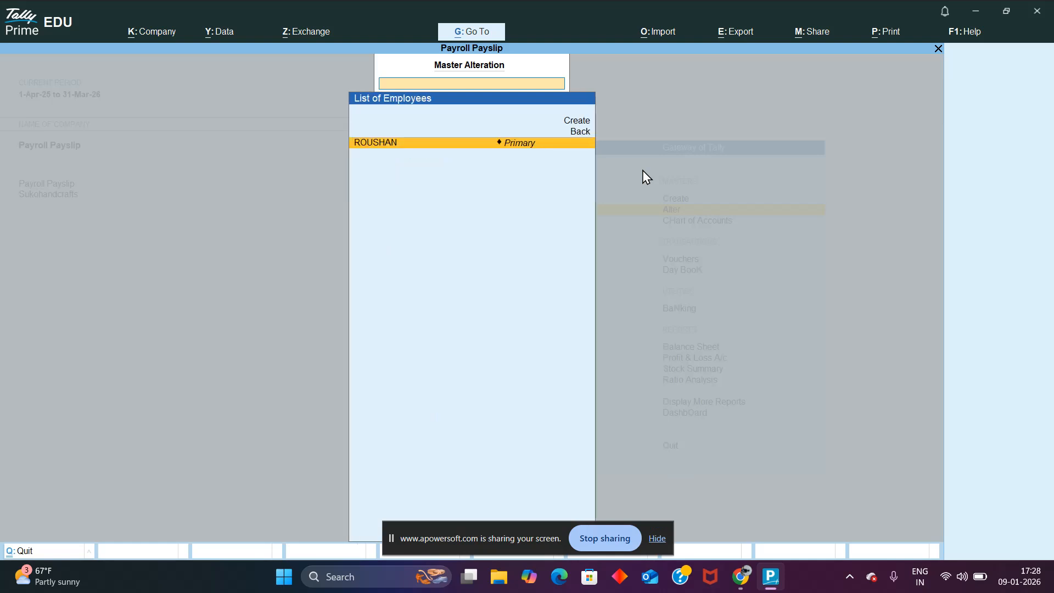
{"action": "key", "text": "Return"}
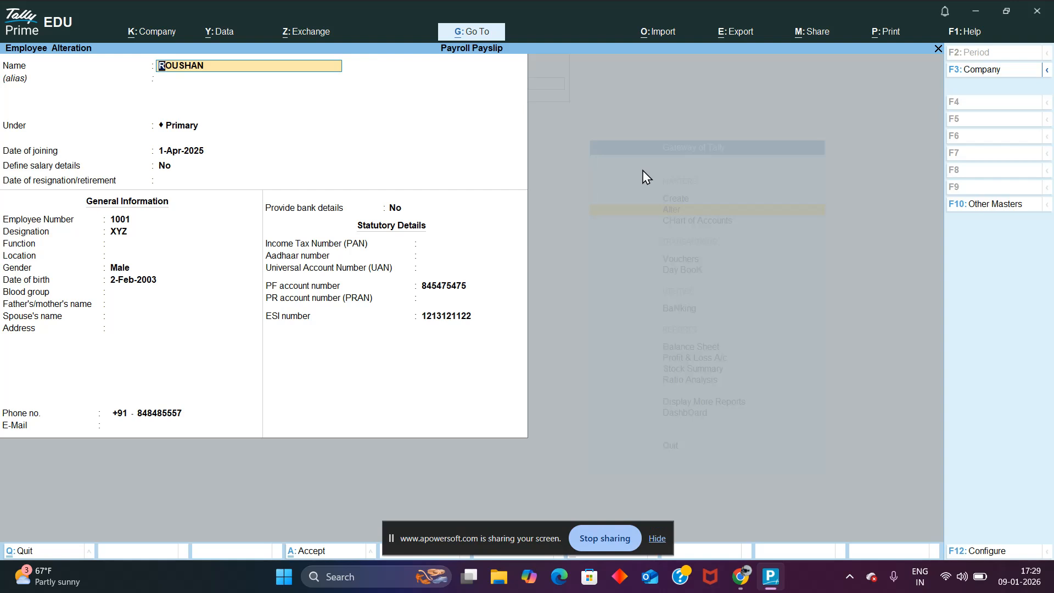
Step: Set Define salary details to Yes for the employee and accept the existing pay heads from Basic Salary to PF
{"action": "key", "text": "Return"}
{"action": "key", "text": "Return"}
{"action": "key", "text": "Return"}
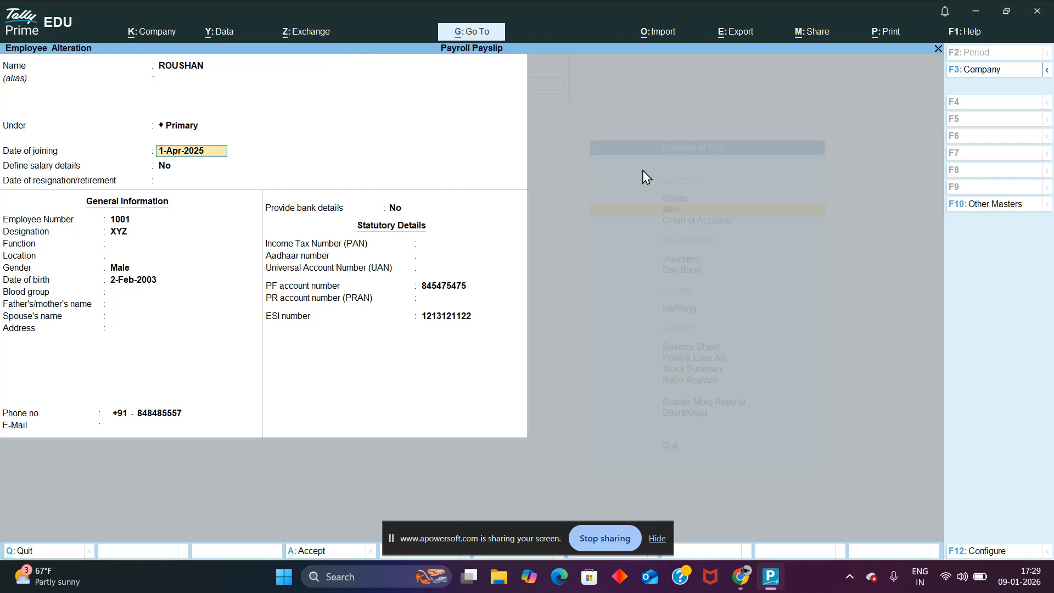
{"action": "key", "text": "Return"}
{"action": "type", "text": "YES"}
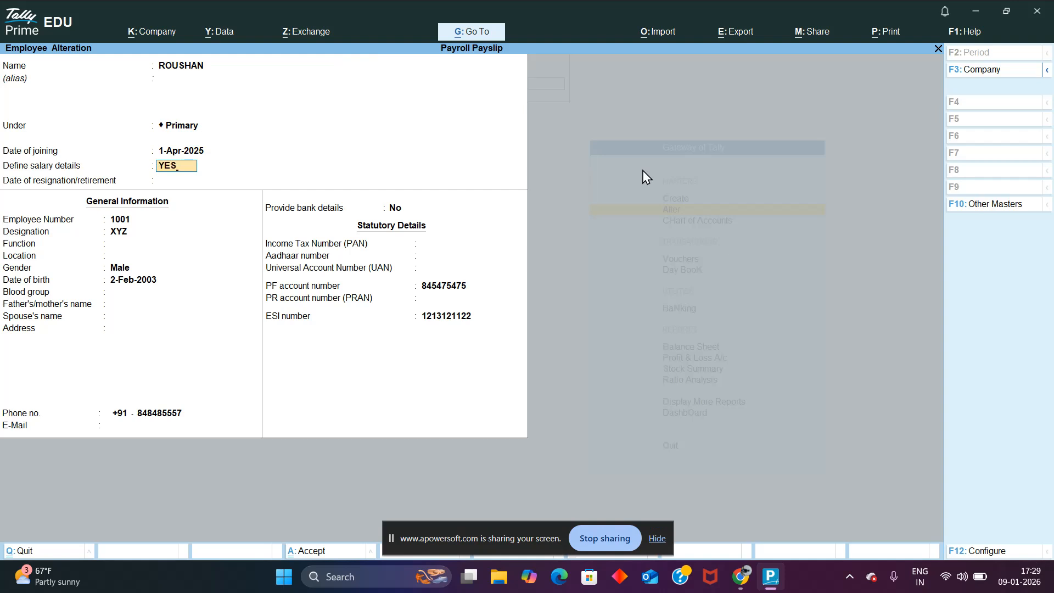
{"action": "key", "text": "Return"}
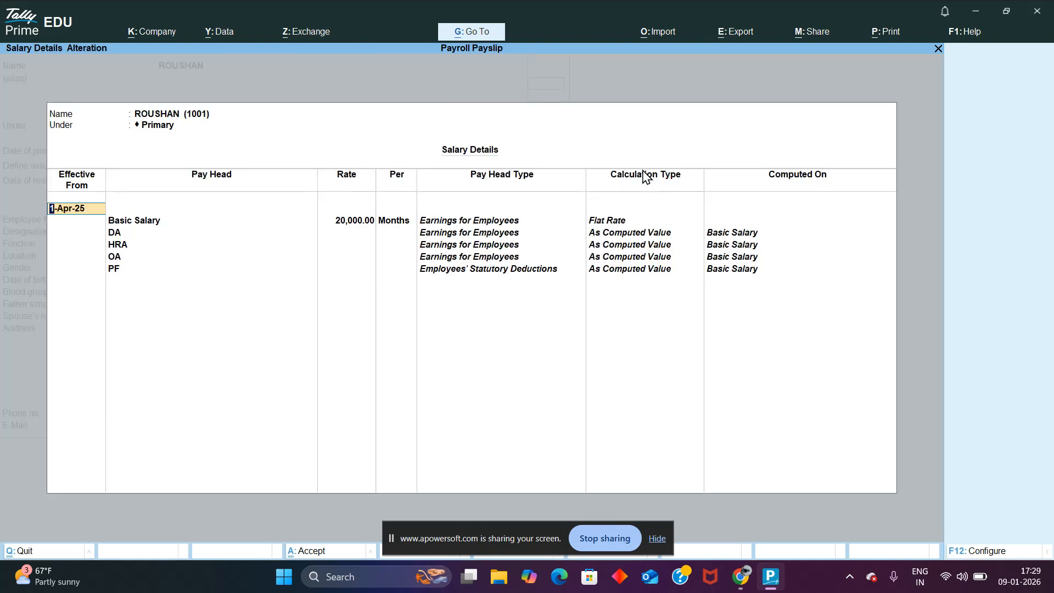
{"action": "key", "text": "Return"}
{"action": "key", "text": "Down"}
{"action": "key", "text": "Down"}
{"action": "key", "text": "Down"}
{"action": "key", "text": "Down"}
{"action": "key", "text": "Down"}
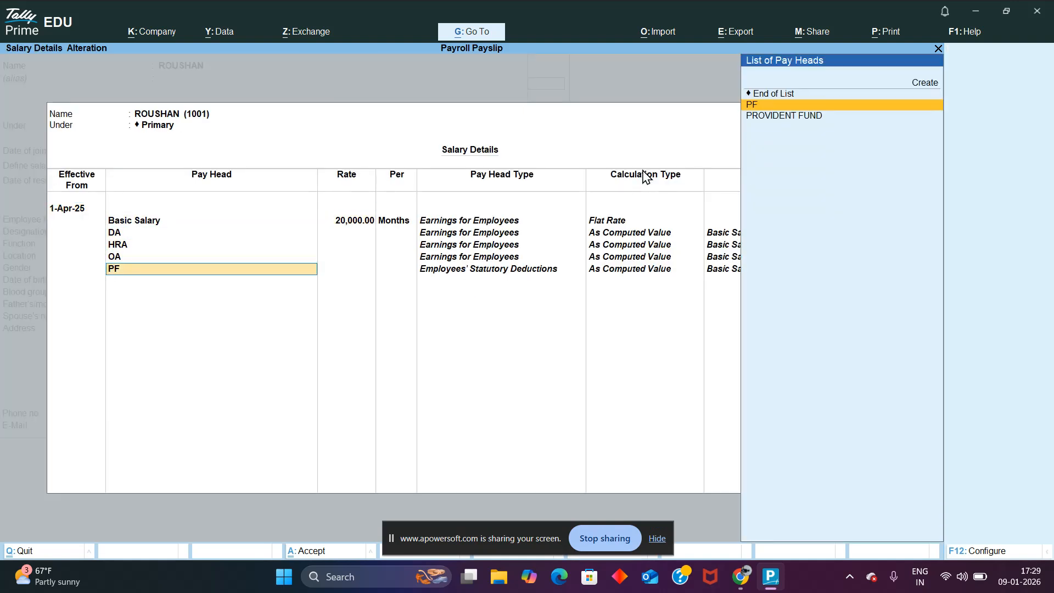
{"action": "key", "text": "Return"}
{"action": "key", "text": "Return"}
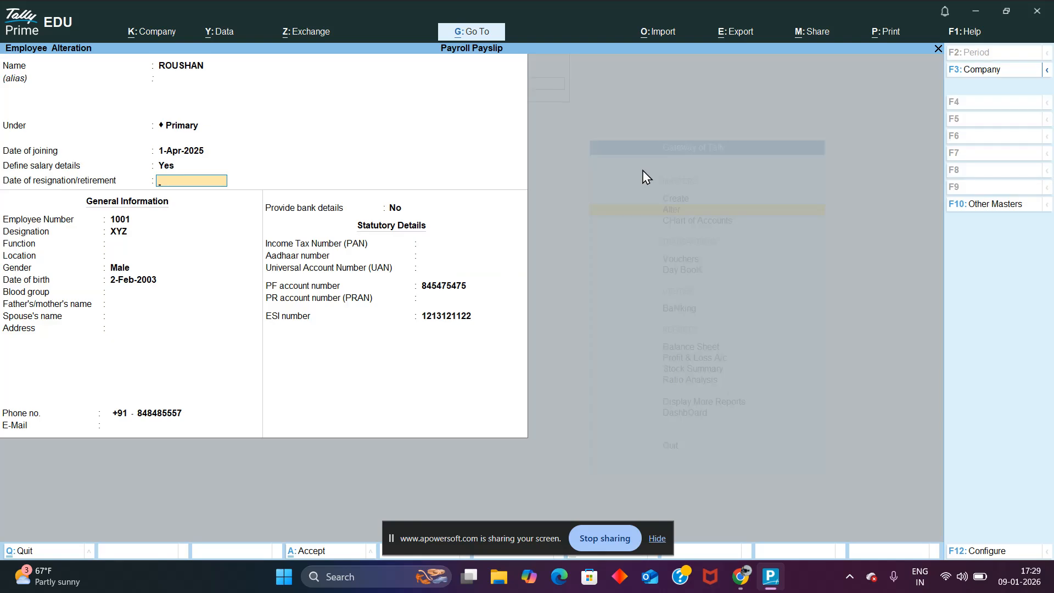
Step: Go through the employee's general and statutory details, set the blood group to Unknown, and save the record
{"action": "key", "text": "Return"}
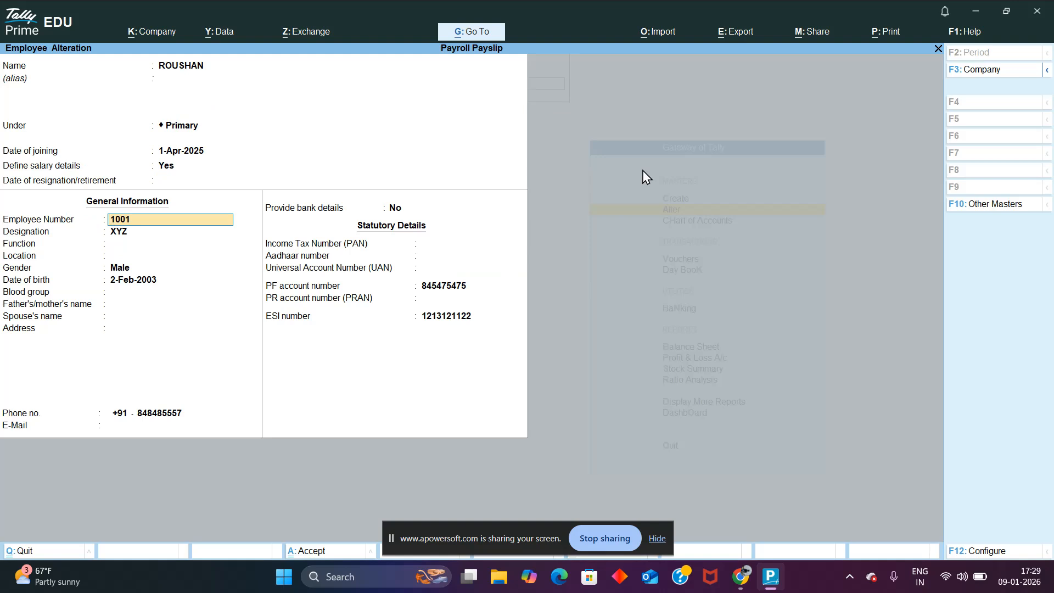
{"action": "key", "text": "Return"}
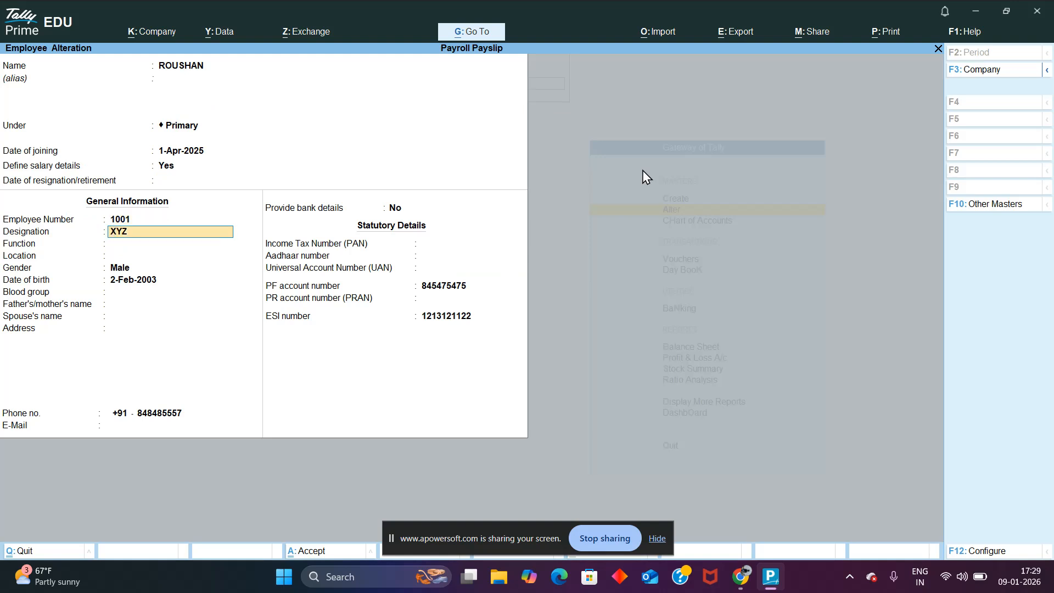
{"action": "key", "text": "Return"}
{"action": "key", "text": "Return"}
{"action": "key", "text": "Return"}
{"action": "key", "text": "Return"}
{"action": "key", "text": "Return"}
{"action": "key", "text": "Return"}
{"action": "key", "text": "Return"}
{"action": "key", "text": "Return"}
{"action": "key", "text": "Return"}
{"action": "key", "text": "Return"}
{"action": "key", "text": "Return"}
{"action": "key", "text": "Return"}
{"action": "key", "text": "Return"}
{"action": "key", "text": "Return"}
{"action": "key", "text": "Return"}
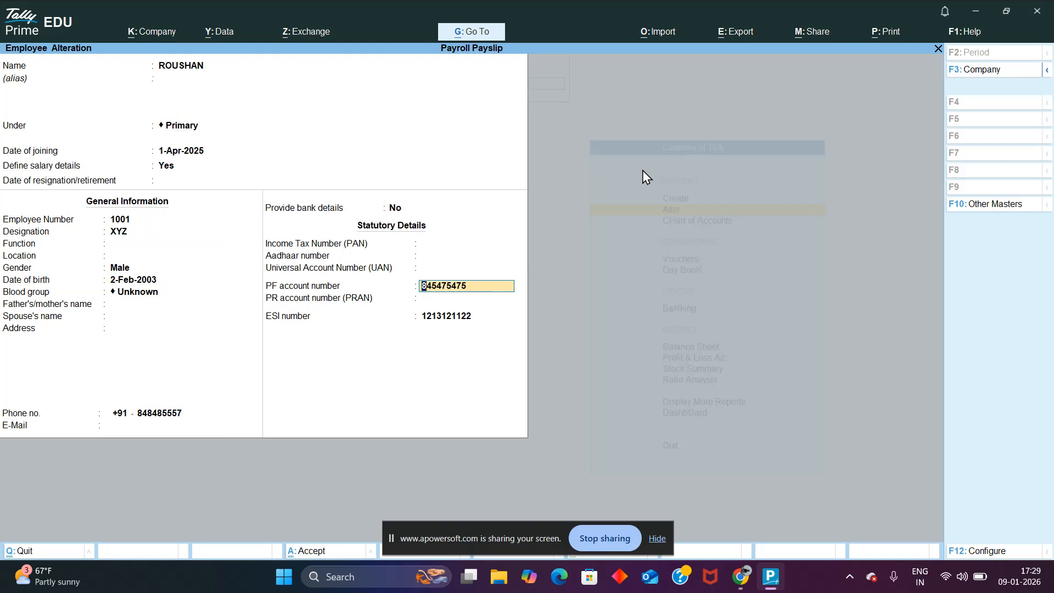
{"action": "key", "text": "Return"}
{"action": "key", "text": "Return"}
{"action": "key", "text": "ctrl"}
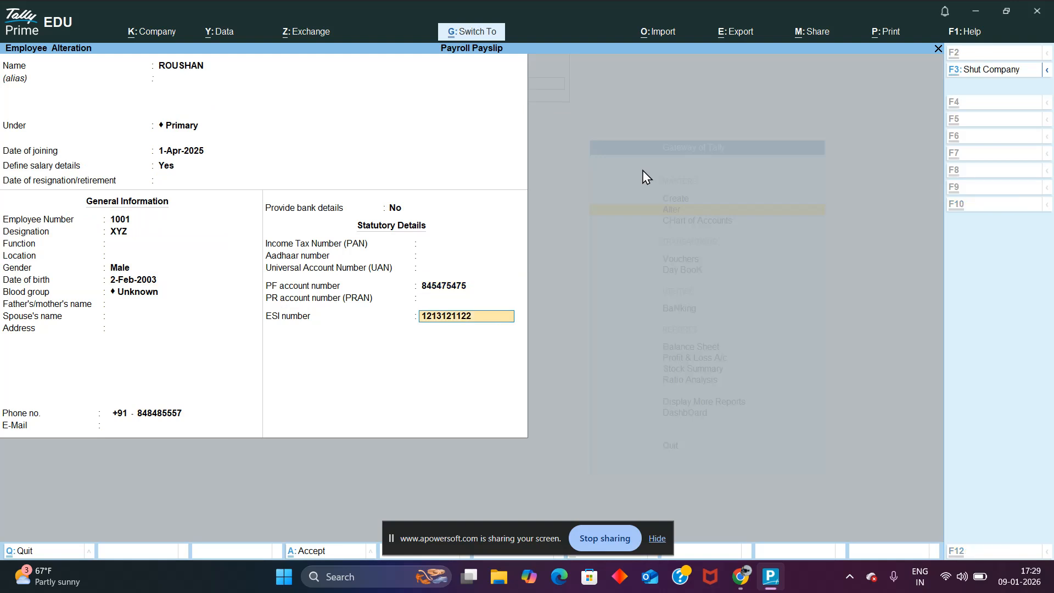
{"action": "key", "text": "ctrl+a"}
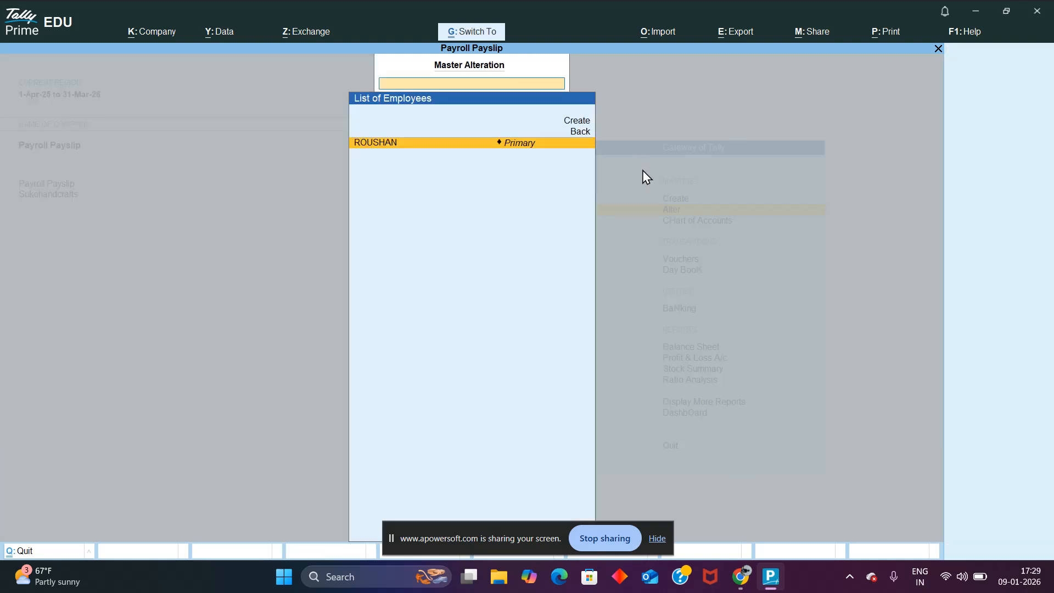
Step: Examine the payroll master types available for alteration, from Employee Group through Pay Heads
{"action": "key", "text": "Escape"}
{"action": "key", "text": "Return"}
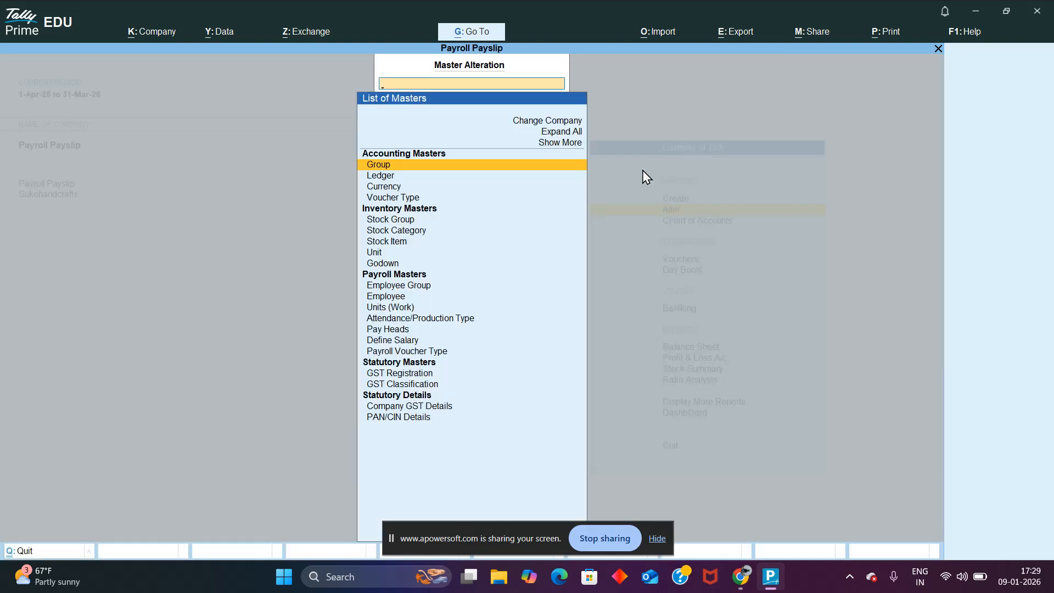
{"action": "key", "text": "Down"}
{"action": "key", "text": "Down"}
{"action": "key", "text": "Down"}
{"action": "key", "text": "Down"}
{"action": "key", "text": "Down"}
{"action": "key", "text": "Down"}
{"action": "key", "text": "Down"}
{"action": "key", "text": "Down"}
{"action": "key", "text": "Down"}
{"action": "key", "text": "Up"}
{"action": "key", "text": "Down"}
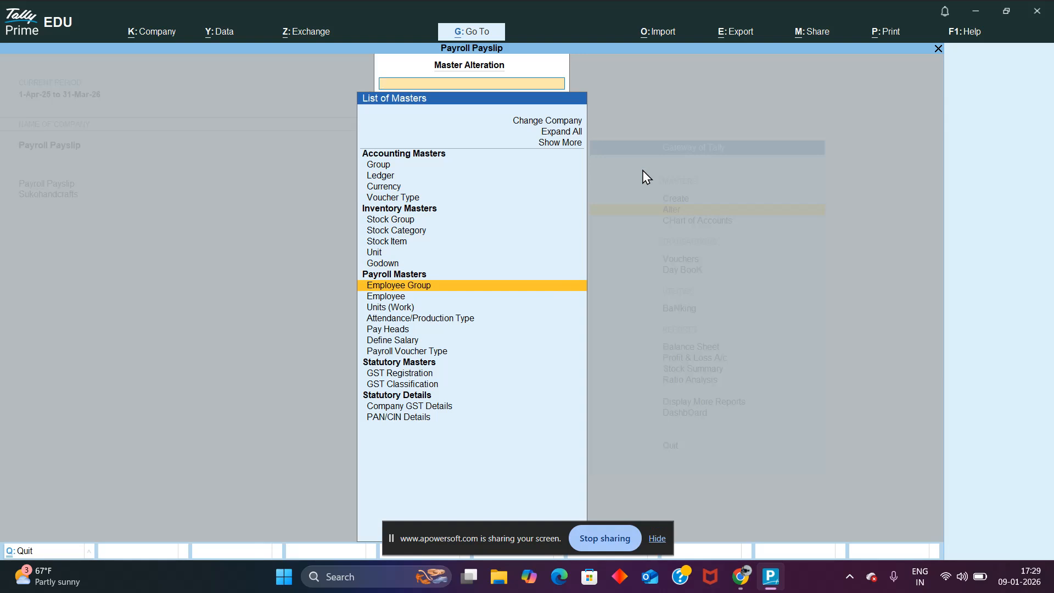
{"action": "key", "text": "Down"}
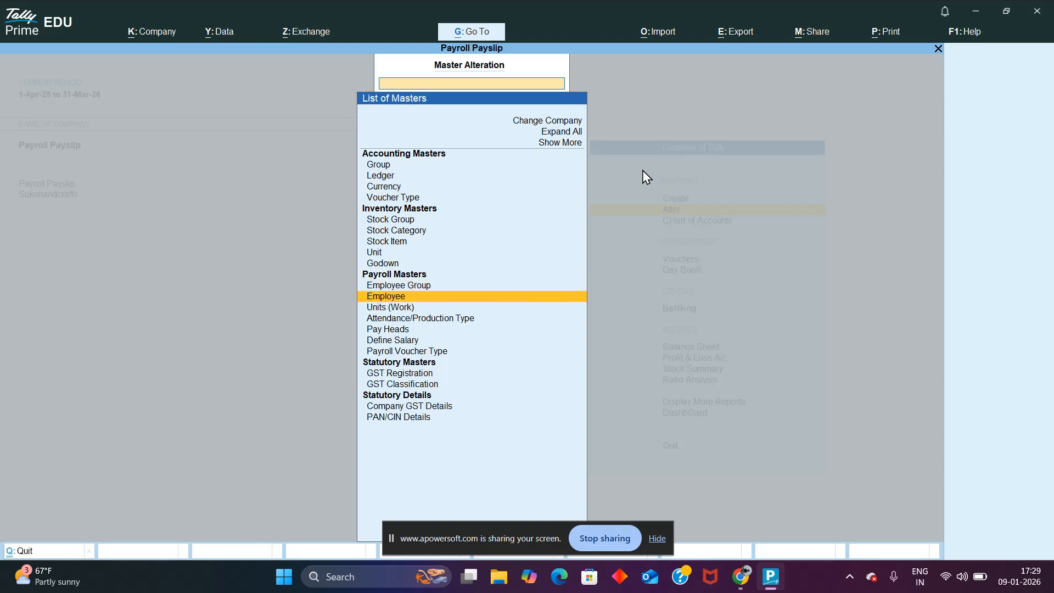
{"action": "key", "text": "Down"}
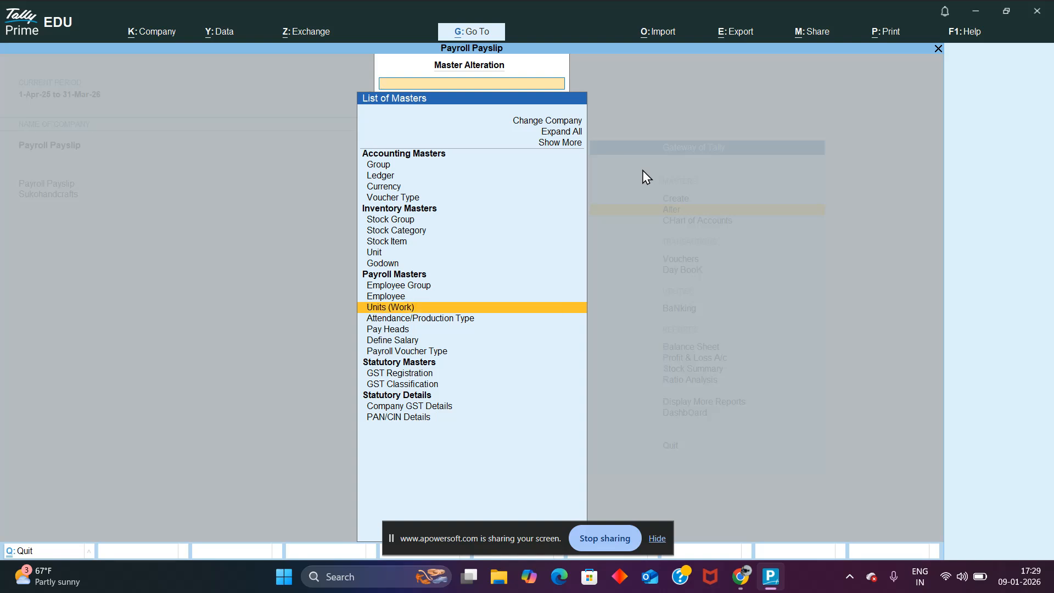
{"action": "key", "text": "Down"}
{"action": "key", "text": "Down"}
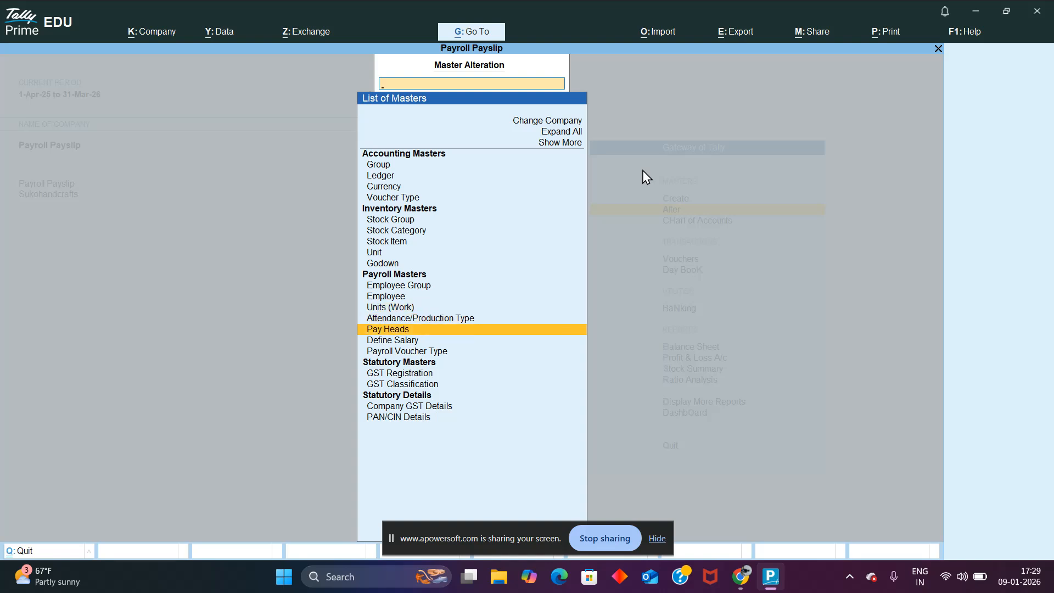
Step: Start a payroll voucher on the Cash account with the existing employee and the Basic Salary pay head
{"action": "key", "text": "Escape"}
{"action": "key", "text": "ctrl+F4"}
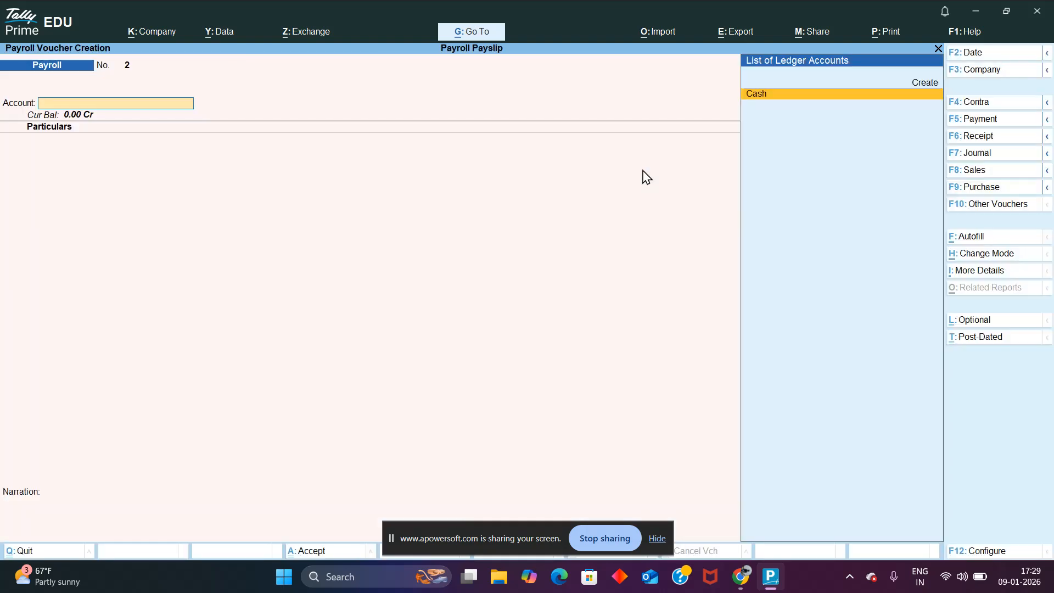
{"action": "key", "text": "ctrl"}
{"action": "key", "text": "Return"}
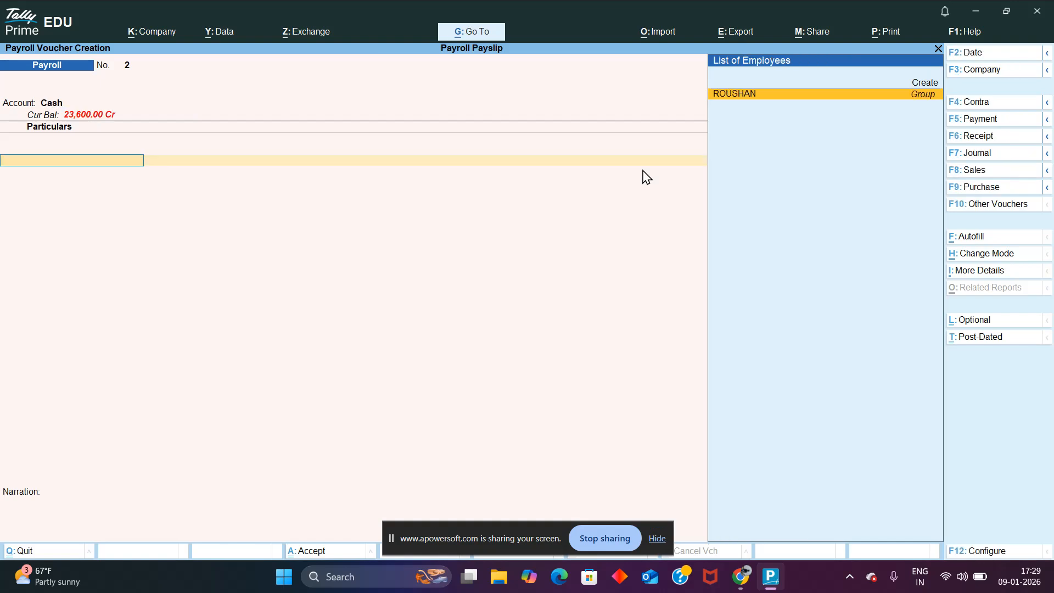
{"action": "key", "text": "Return"}
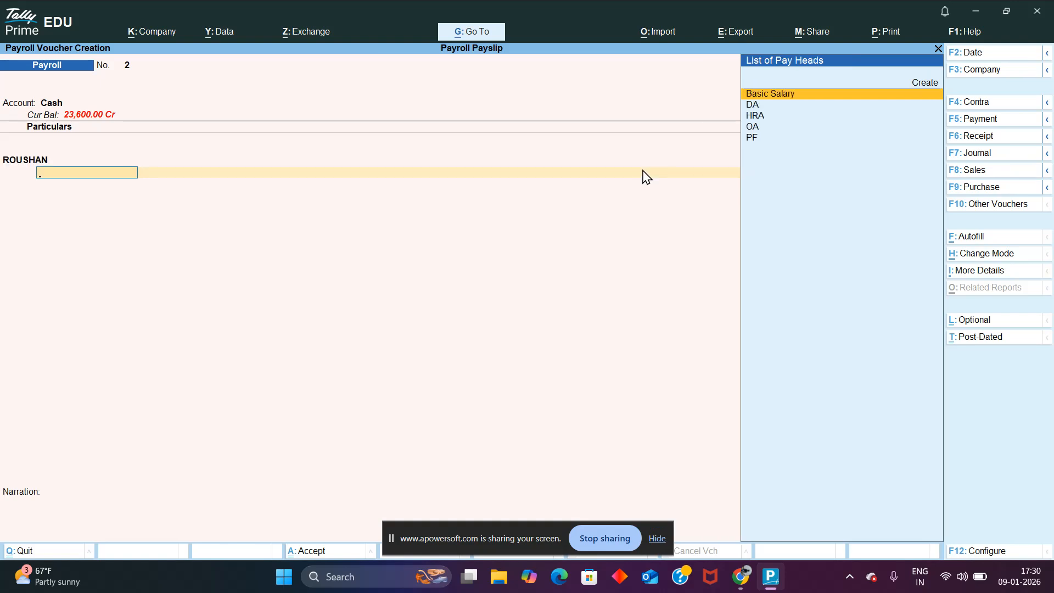
{"action": "key", "text": "Return"}
{"action": "key", "text": "BackSpace"}
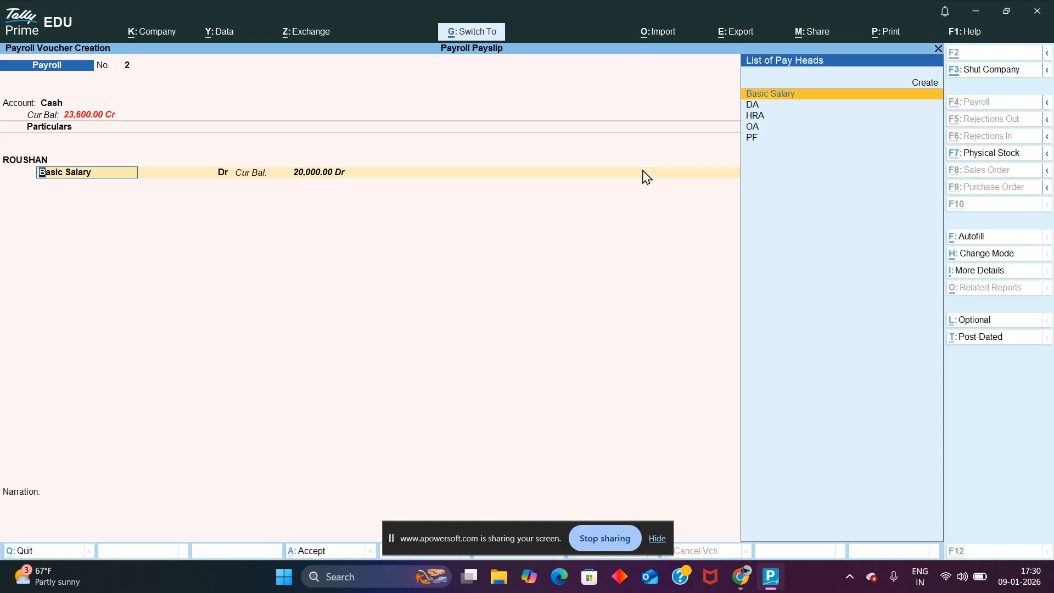
Step: Begin a Payroll Autofill of the voucher, processing Salary for 1-5-2025 to 31-5-2025
{"action": "key", "text": "ctrl+f"}
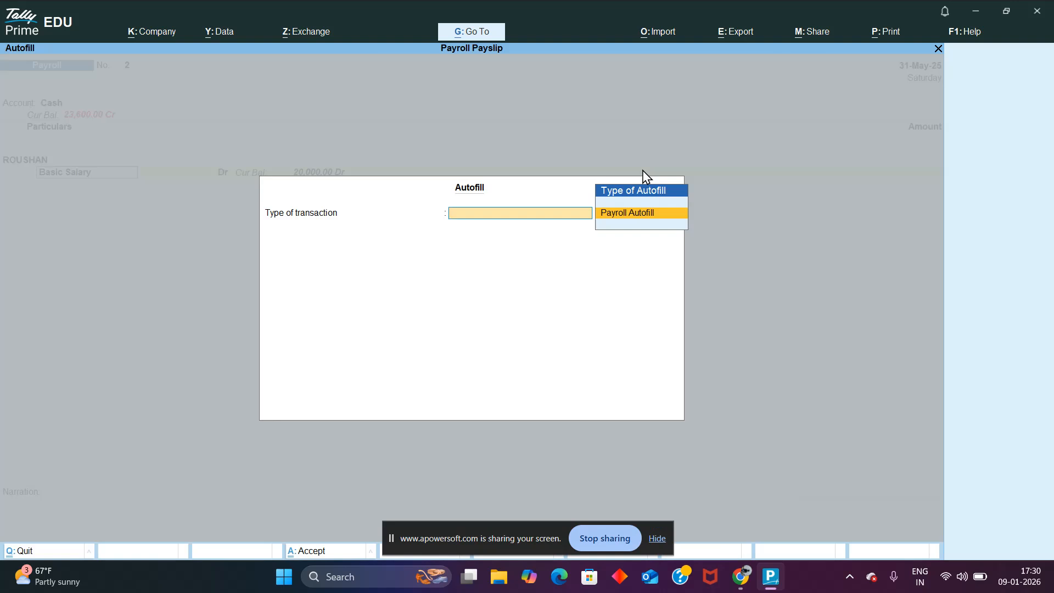
{"action": "key", "text": "Return"}
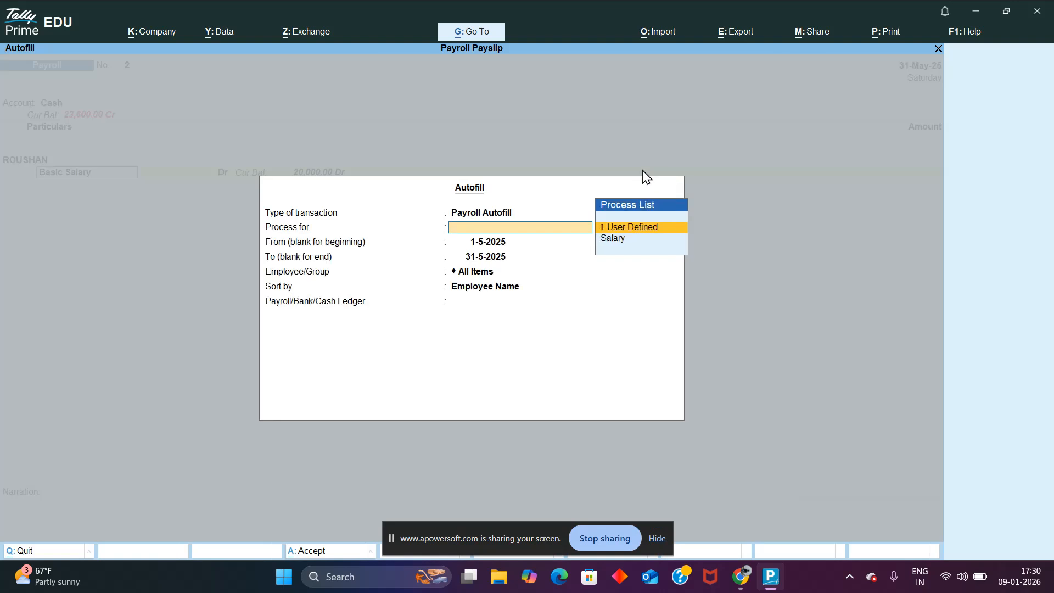
{"action": "key", "text": "Down"}
{"action": "key", "text": "Return"}
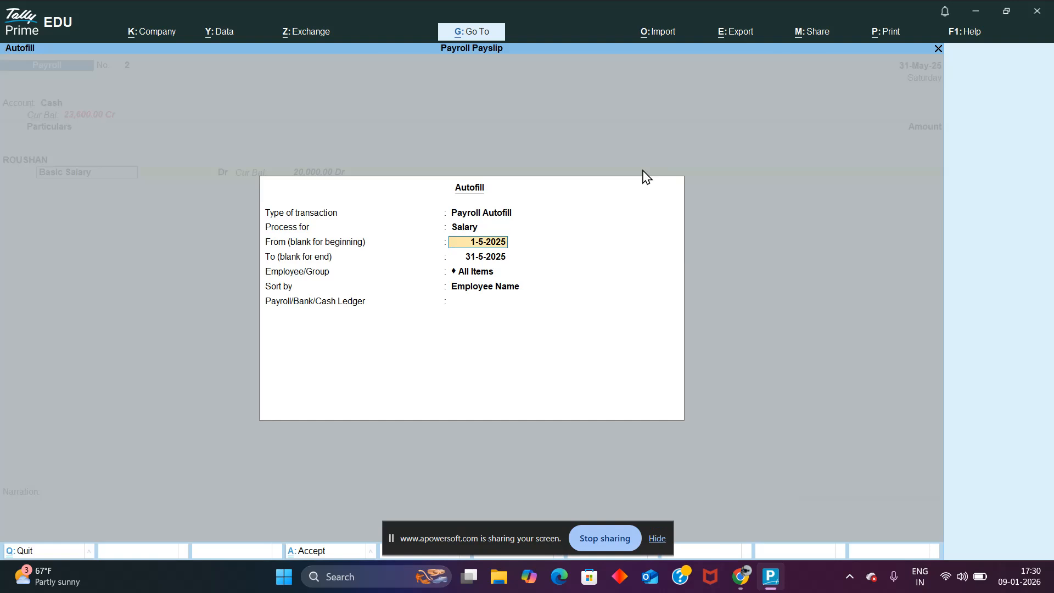
{"action": "key", "text": "Return"}
{"action": "key", "text": "Return"}
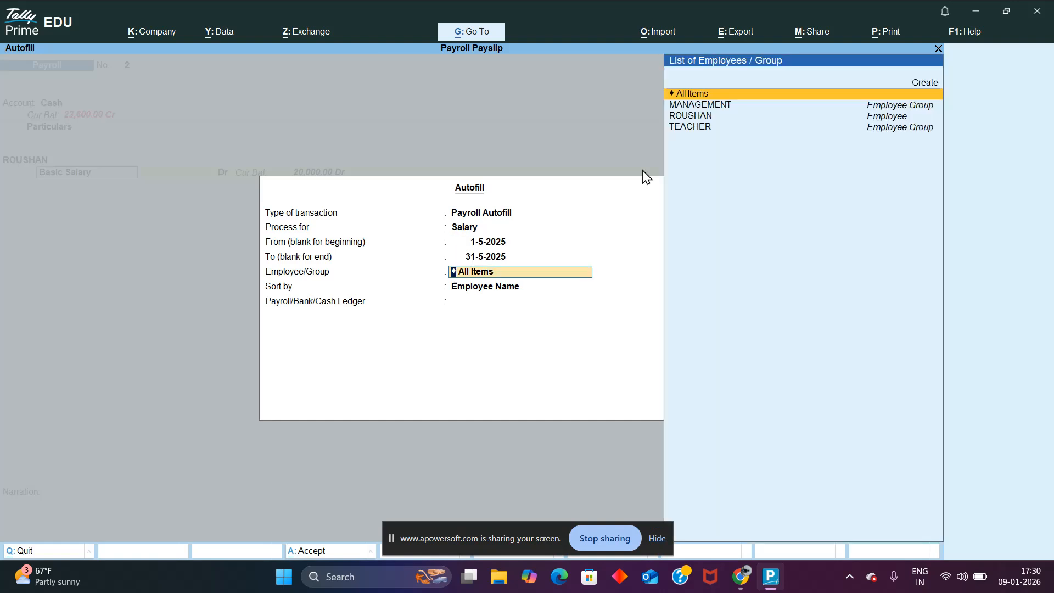
Step: Try the autofill for the TEACHER group sorted by Employee Name with the Cash ledger, and discard the voucher
{"action": "key", "text": "Down"}
{"action": "key", "text": "Down"}
{"action": "key", "text": "Down"}
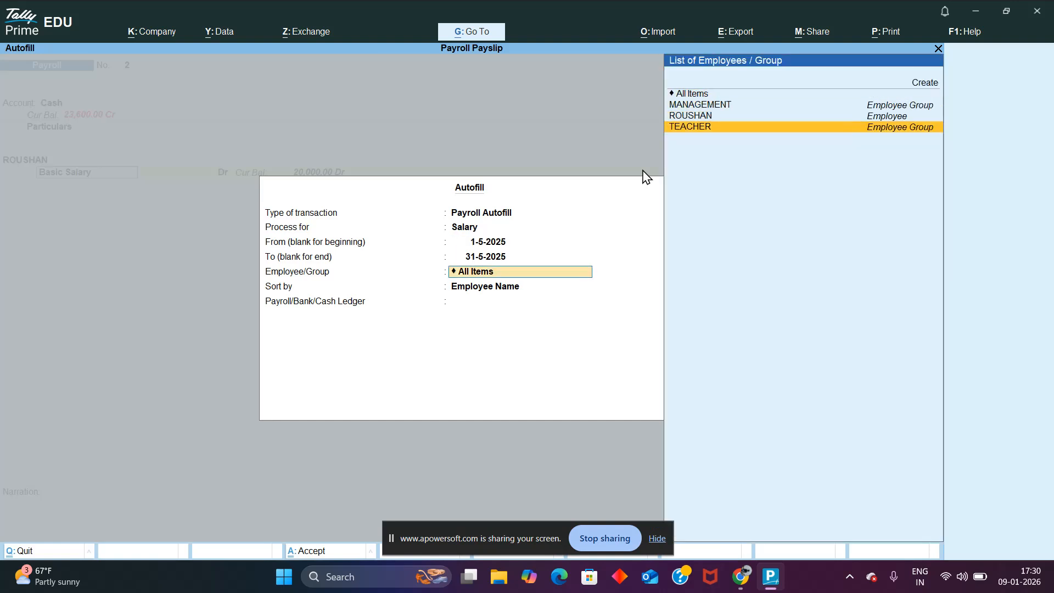
{"action": "key", "text": "Up"}
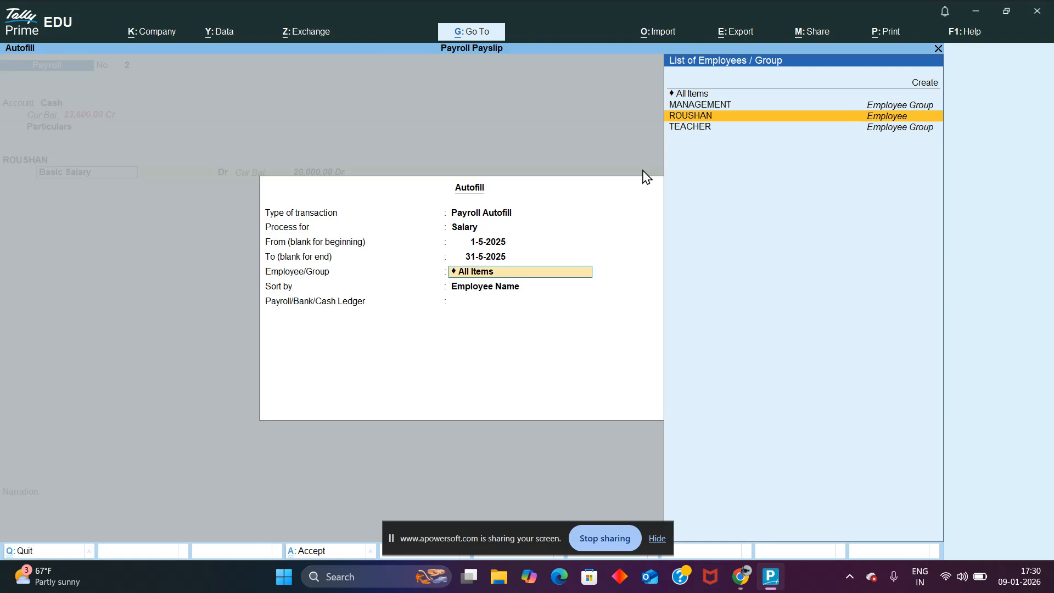
{"action": "key", "text": "Down"}
{"action": "key", "text": "Return"}
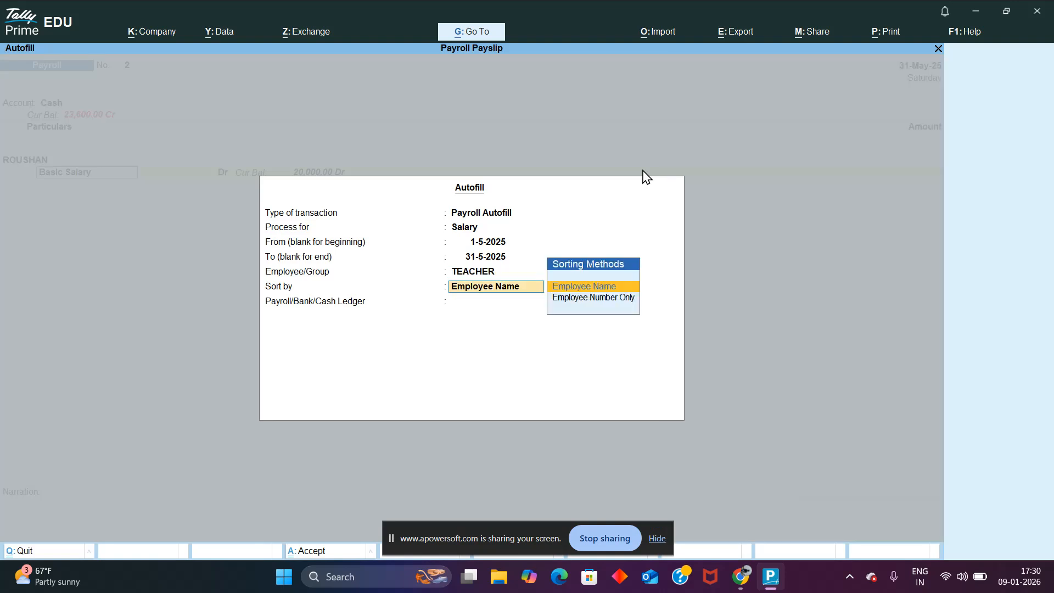
{"action": "key", "text": "Return"}
{"action": "key", "text": "Return"}
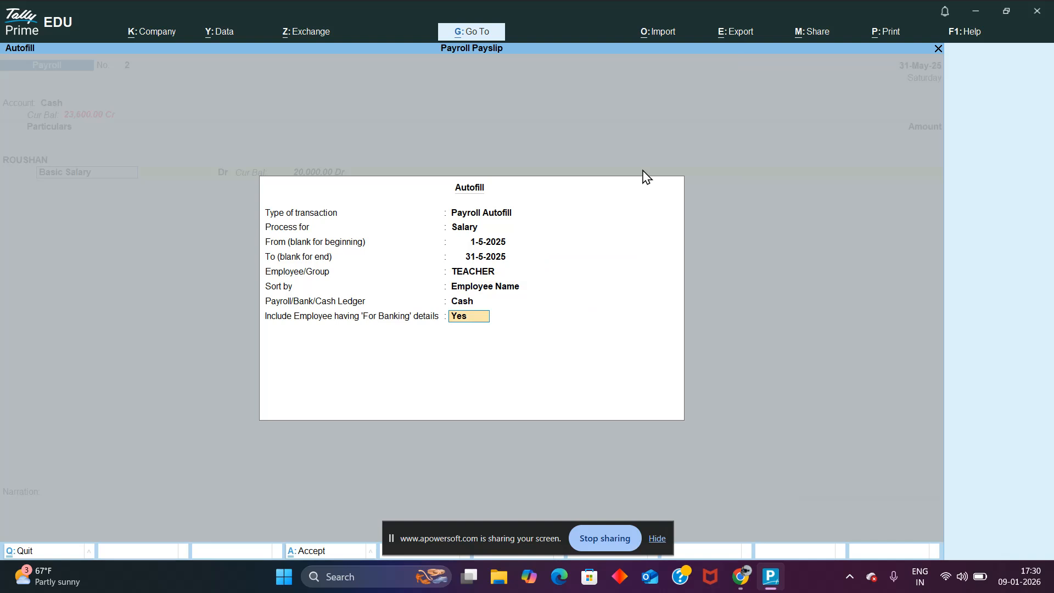
{"action": "key", "text": "Return"}
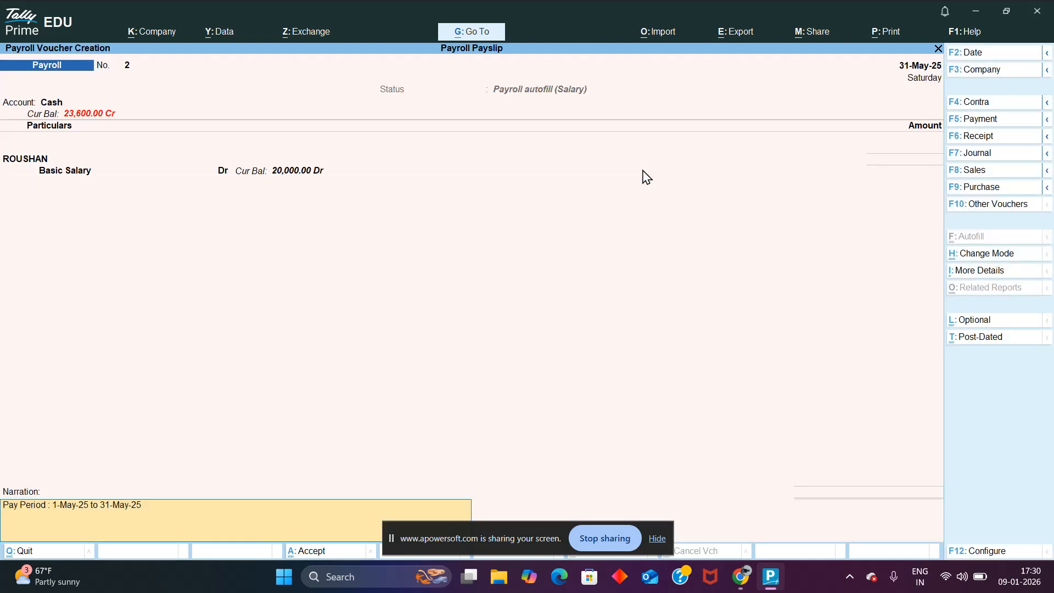
{"action": "key", "text": "Escape"}
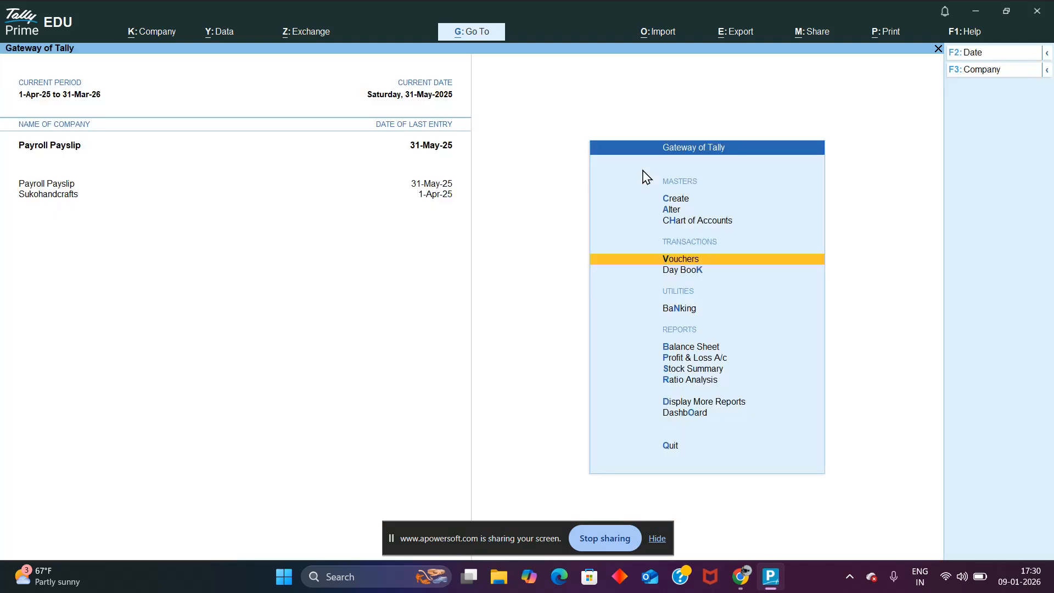
Step: Review the pay head entries of the 31-May-25 payroll voucher in the Day Book and return to the gateway
{"action": "key", "text": "Return"}
{"action": "key", "text": "ctrl+q"}
{"action": "key", "text": "k"}
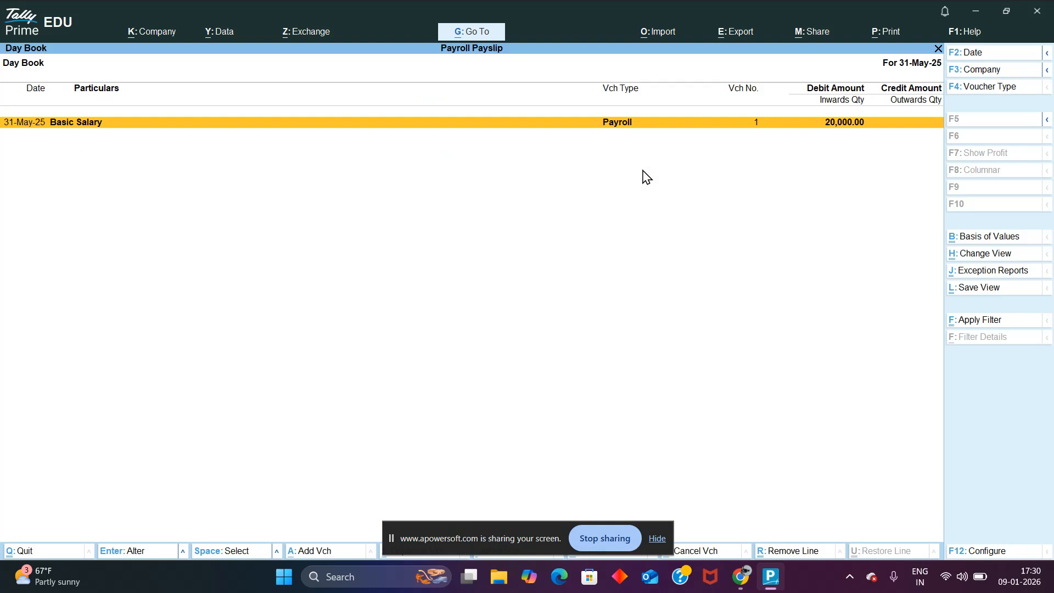
{"action": "key", "text": "Return"}
{"action": "key", "text": "Return"}
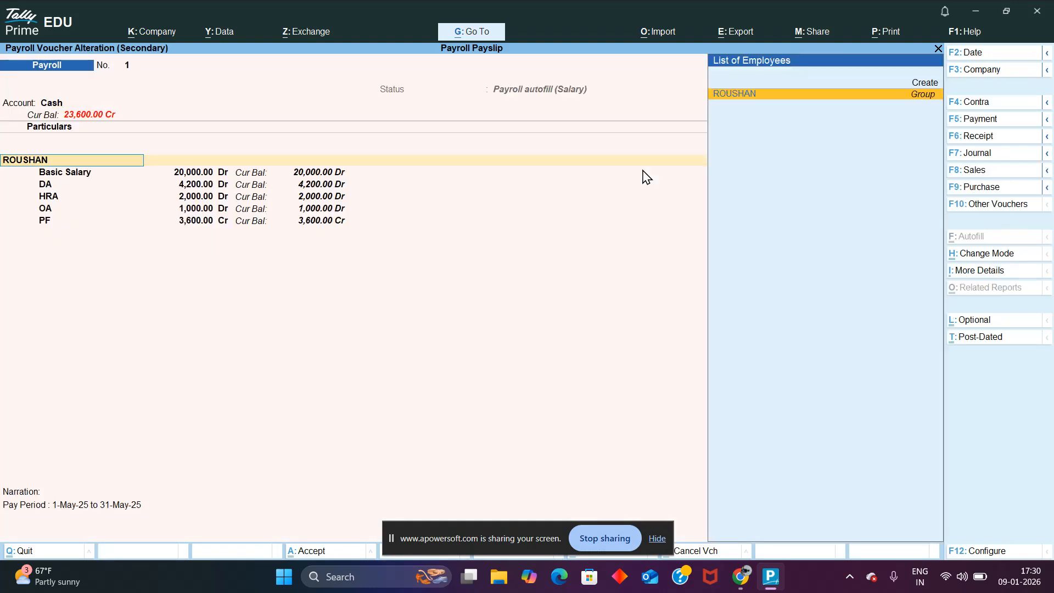
{"action": "key", "text": "BackSpace"}
{"action": "key", "text": "ctrl+q"}
{"action": "key", "text": "ctrl+q"}
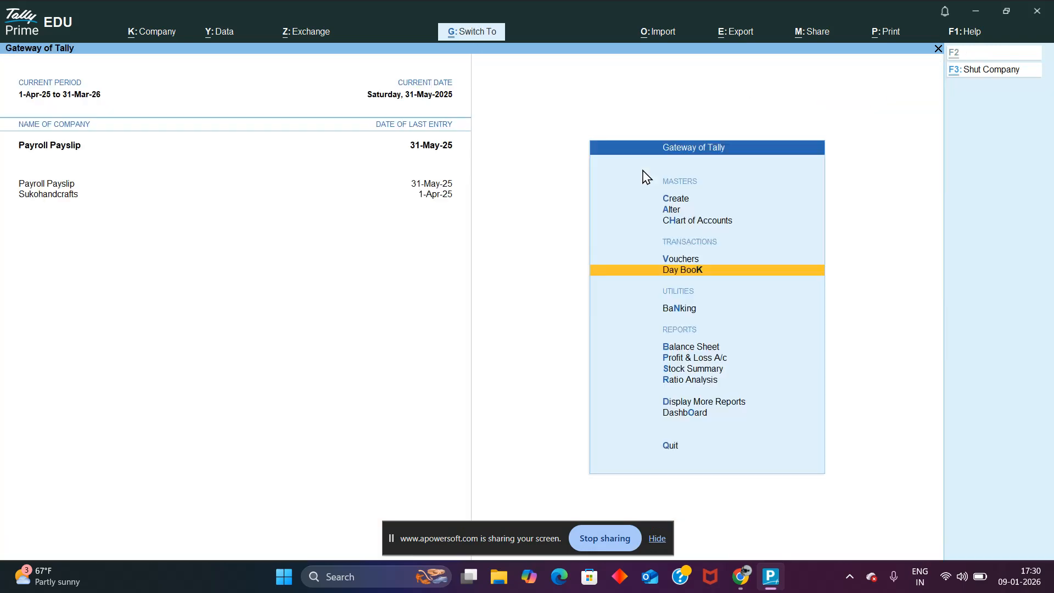
Step: Start a new payroll voucher on Cash and set Payroll Autofill to process Salary from 1-5-2025 to 31-5-2025
{"action": "key", "text": "v"}
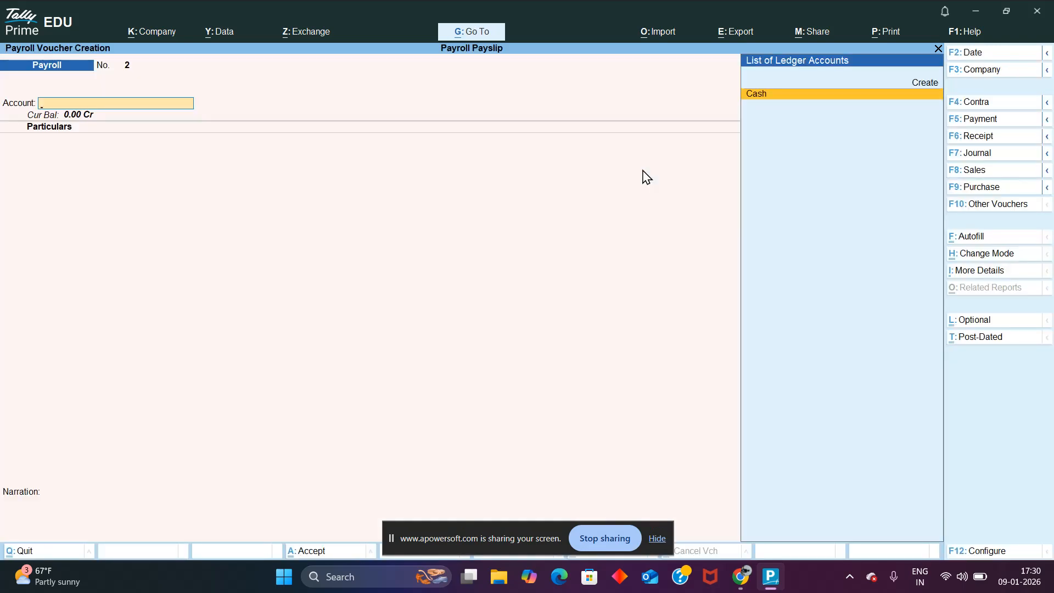
{"action": "key", "text": "Return"}
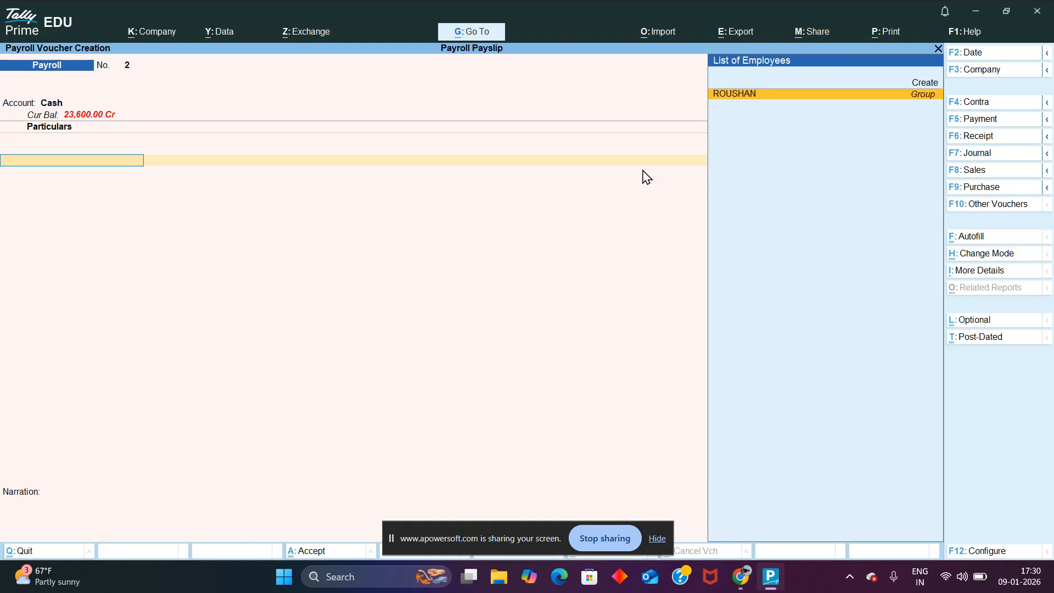
{"action": "key", "text": "ctrl+f"}
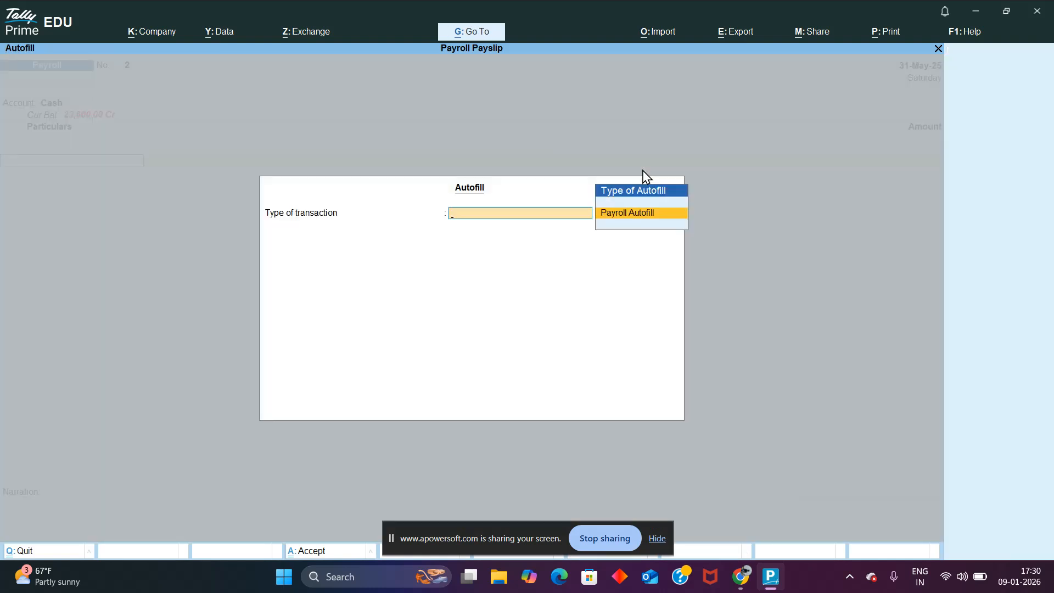
{"action": "key", "text": "Down"}
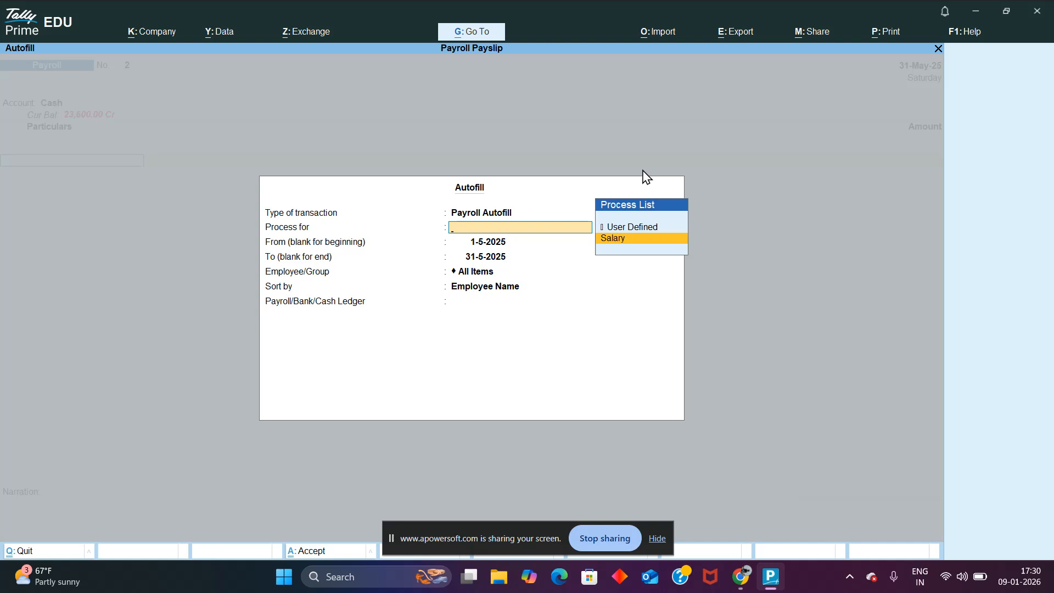
{"action": "key", "text": "Return"}
{"action": "key", "text": "Return"}
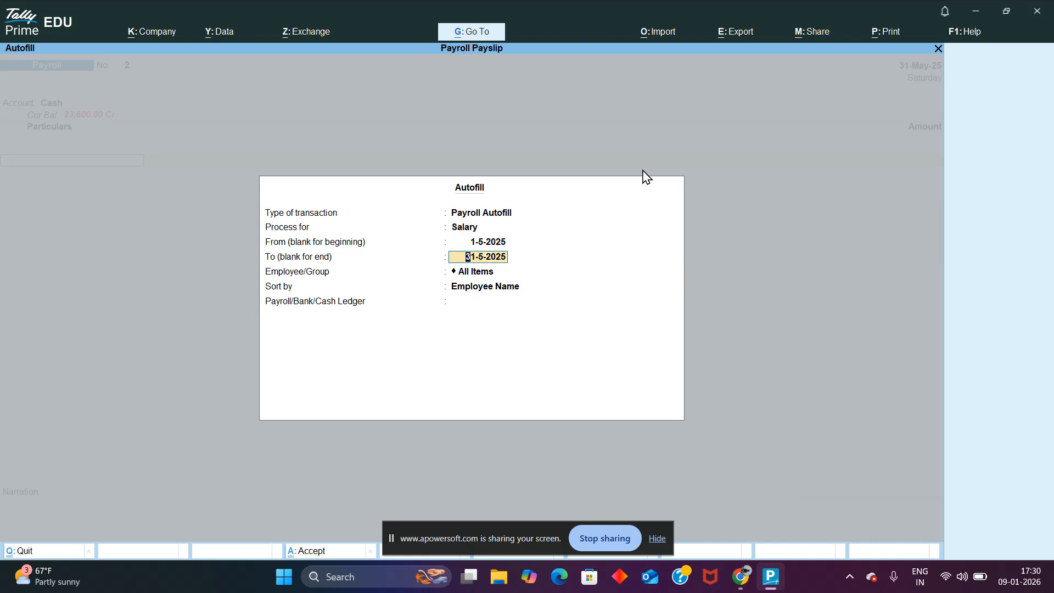
Step: Try to autofill the voucher for All Items by Employee Name with the Cash ledger, and discard it without accepting
{"action": "key", "text": "Return"}
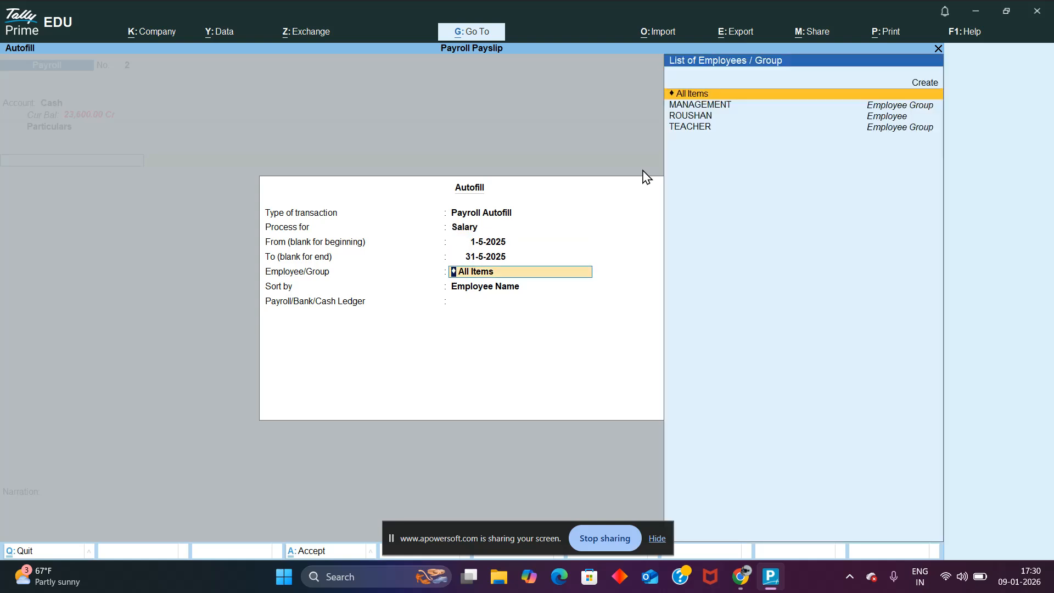
{"action": "key", "text": "Return"}
{"action": "key", "text": "Return"}
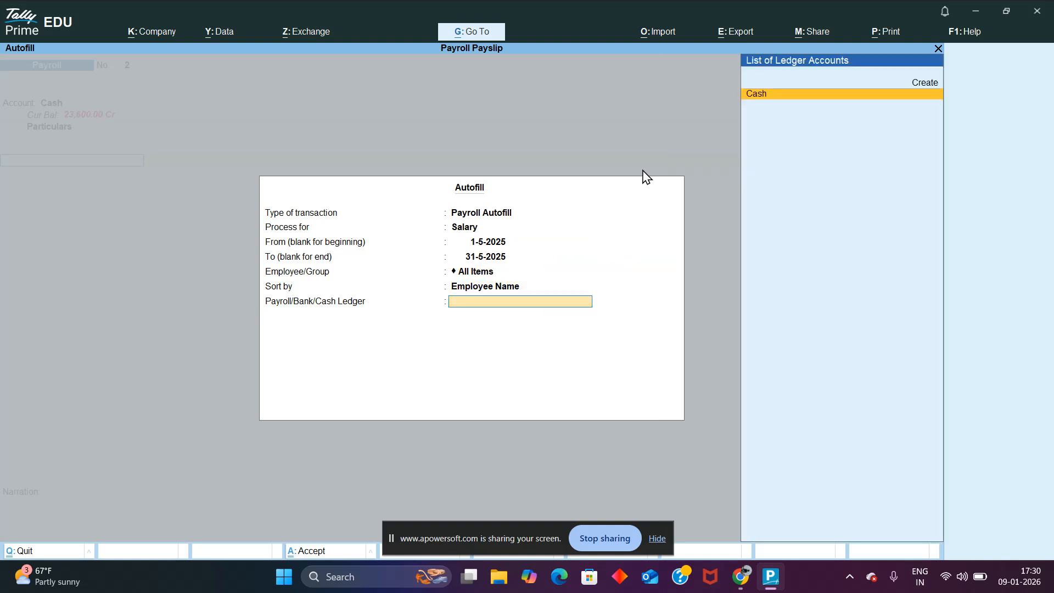
{"action": "key", "text": "Return"}
{"action": "key", "text": "Return"}
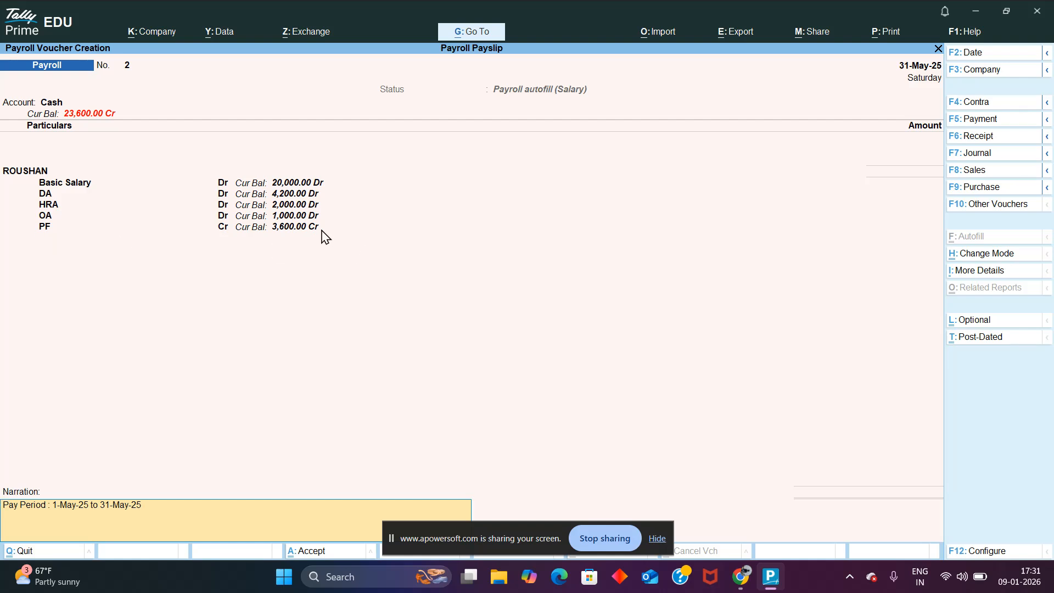
{"action": "key", "text": "Return"}
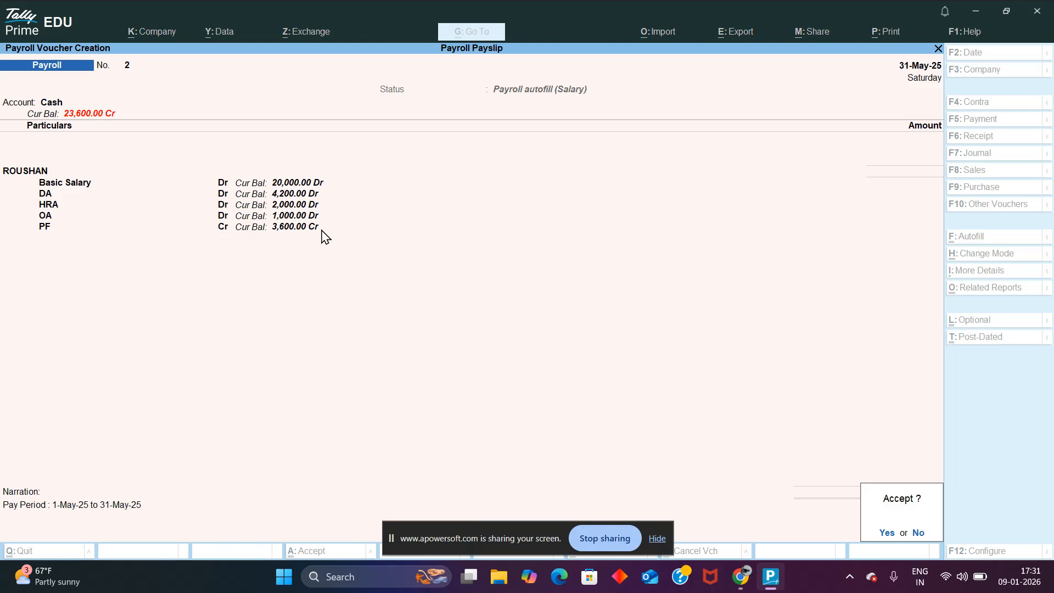
{"action": "key", "text": "Escape"}
{"action": "key", "text": "Escape"}
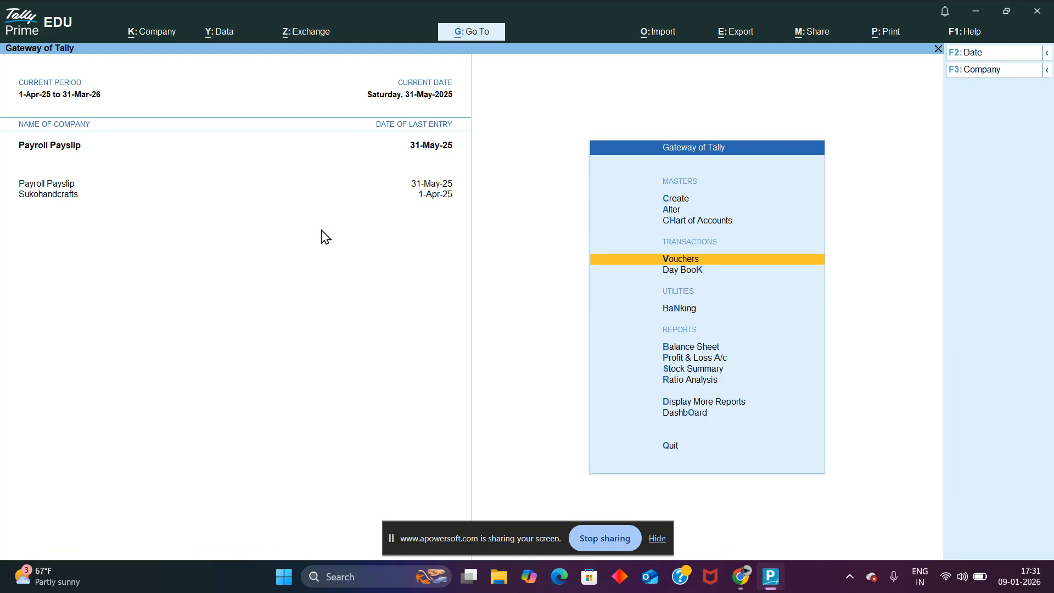
Step: Open the creation form for a new employee from the payroll masters
{"action": "key", "text": "Up"}
{"action": "key", "text": "Up"}
{"action": "key", "text": "Up"}
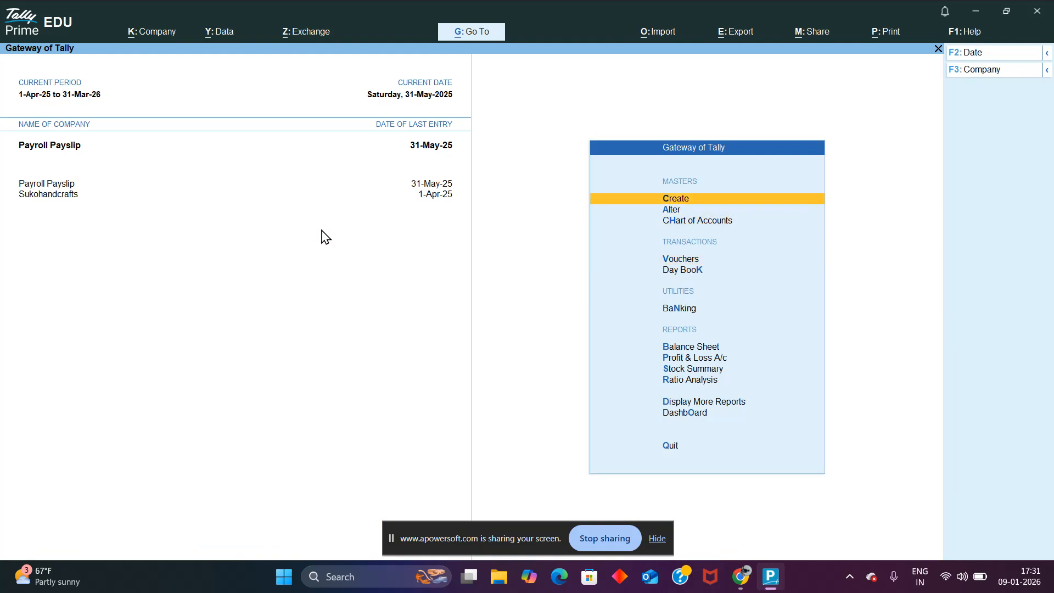
{"action": "key", "text": "Return"}
{"action": "key", "text": "Down"}
{"action": "key", "text": "Down"}
{"action": "key", "text": "Down"}
{"action": "key", "text": "Down"}
{"action": "key", "text": "Down"}
{"action": "key", "text": "Down"}
{"action": "key", "text": "Down"}
{"action": "key", "text": "Down"}
{"action": "key", "text": "Down"}
{"action": "key", "text": "Down"}
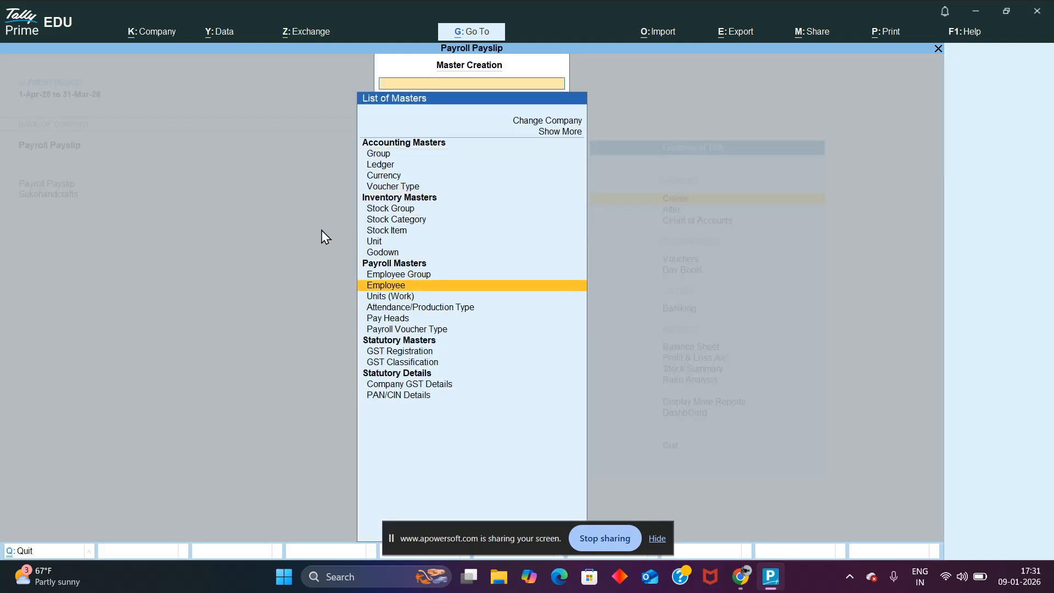
{"action": "key", "text": "Return"}
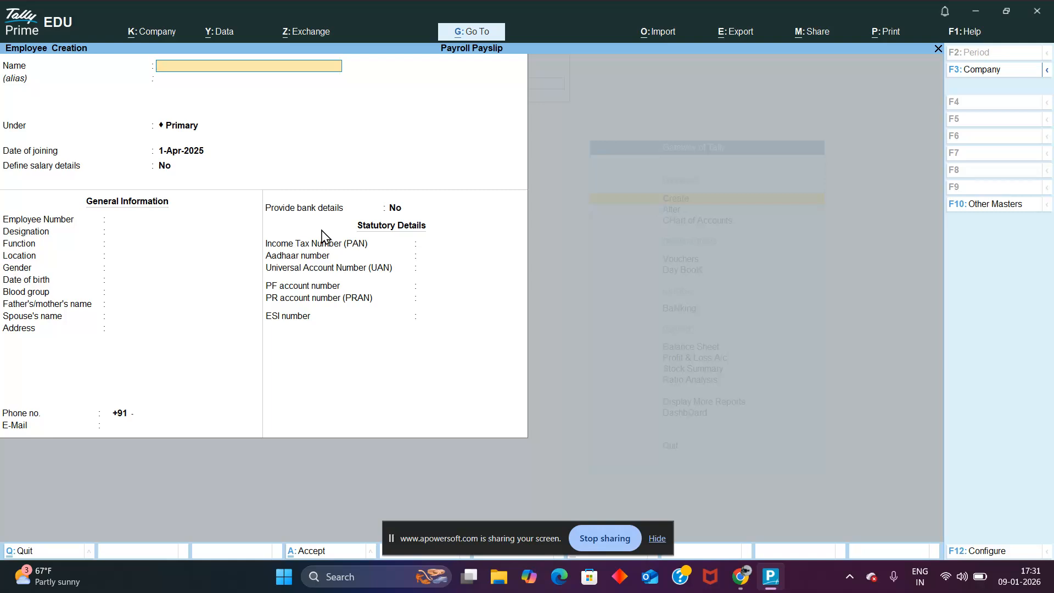
{"action": "key", "text": "Escape"}
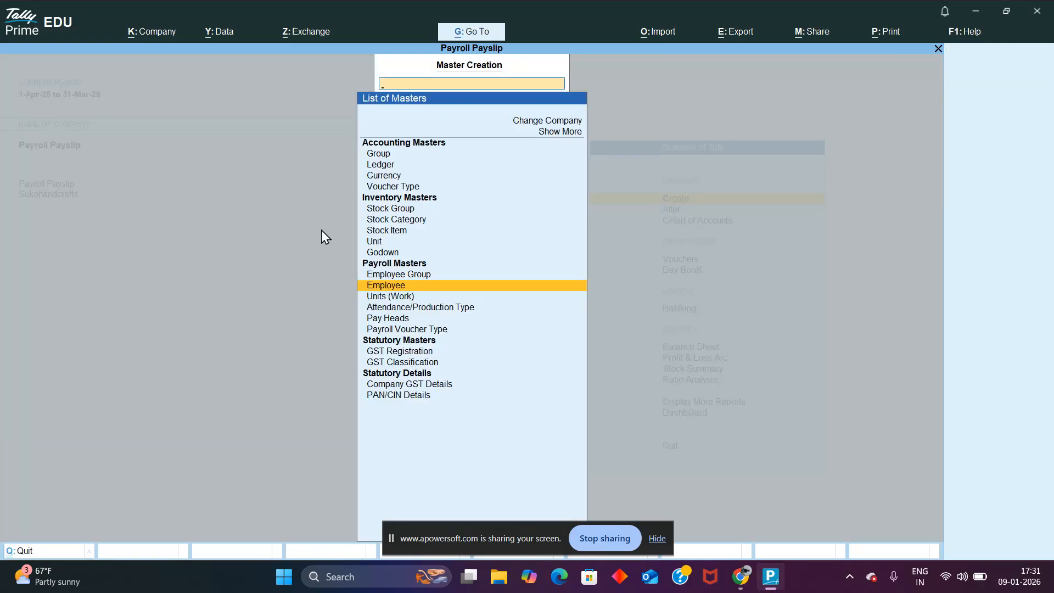
{"action": "key", "text": "Up"}
{"action": "key", "text": "Return"}
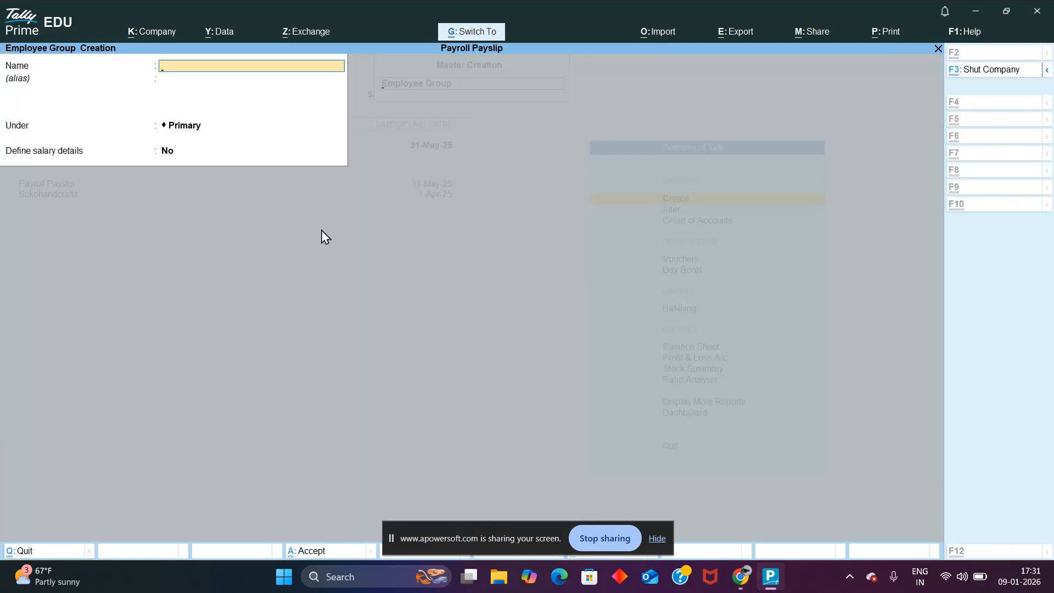
{"action": "key", "text": "Escape"}
{"action": "key", "text": "Down"}
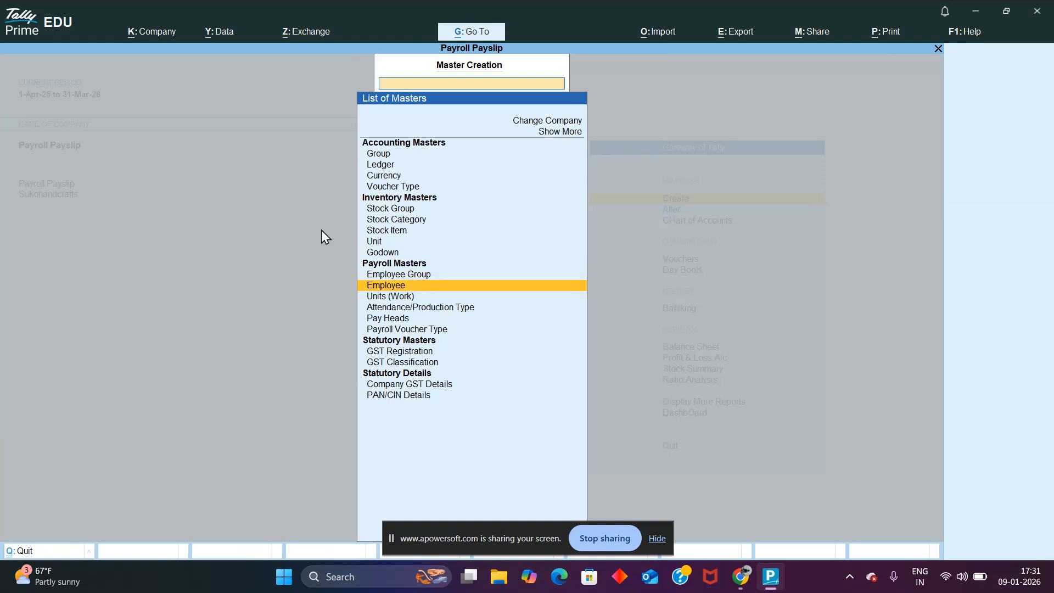
{"action": "key", "text": "Return"}
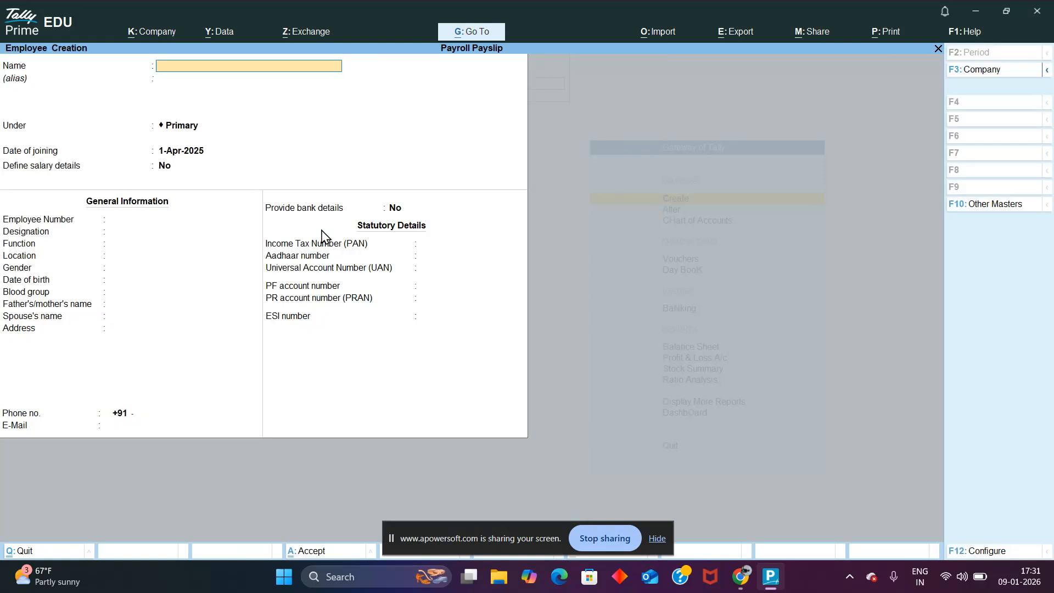
Step: Enter the new employee's full name, keep the Primary group and 1-Apr-2025 joining date, and set Define salary details to Yes
{"action": "key", "text": "Return"}
{"action": "key", "text": "Return"}
{"action": "key", "text": "Return"}
{"action": "type", "text": "YE"}
Step: Copy the new employee's salary details from the employee group, keep all its pay heads, and end the list
{"action": "key", "text": "Return"}
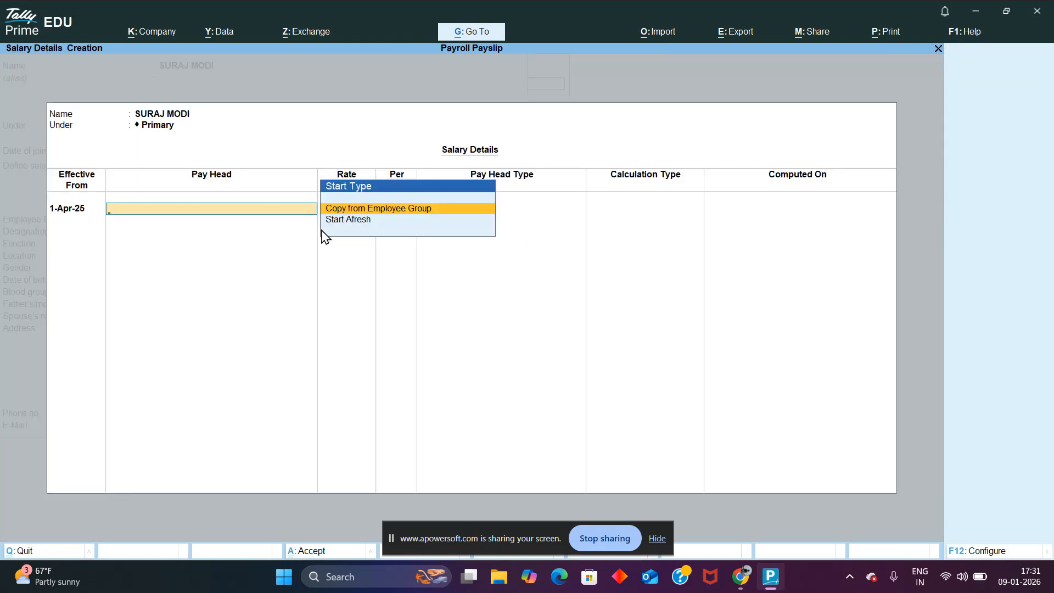
{"action": "key", "text": "Return"}
{"action": "key", "text": "Return"}
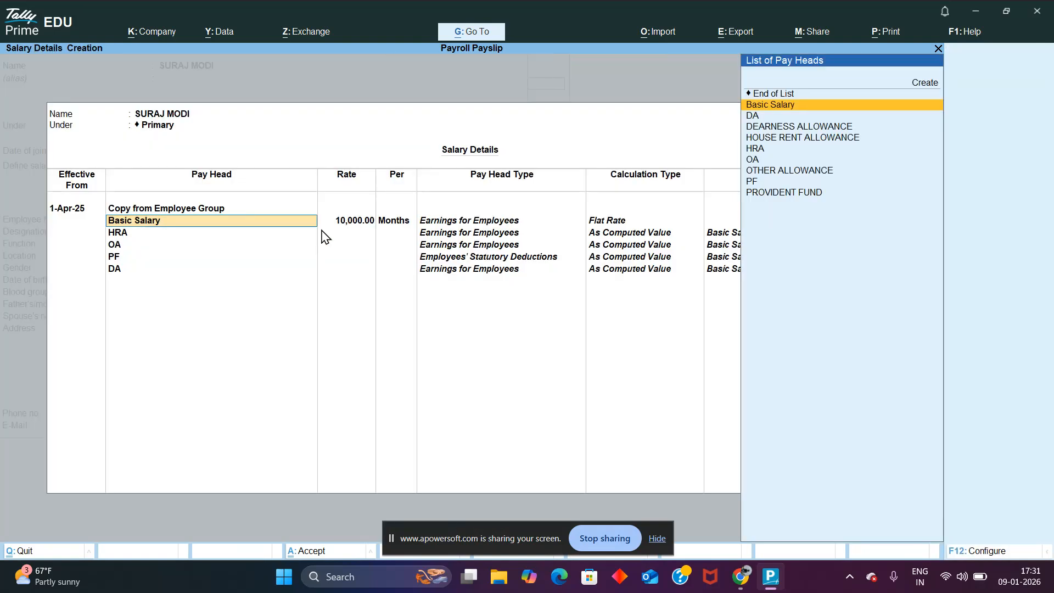
{"action": "key", "text": "Down"}
{"action": "key", "text": "Down"}
{"action": "key", "text": "Down"}
{"action": "key", "text": "Down"}
{"action": "key", "text": "Down"}
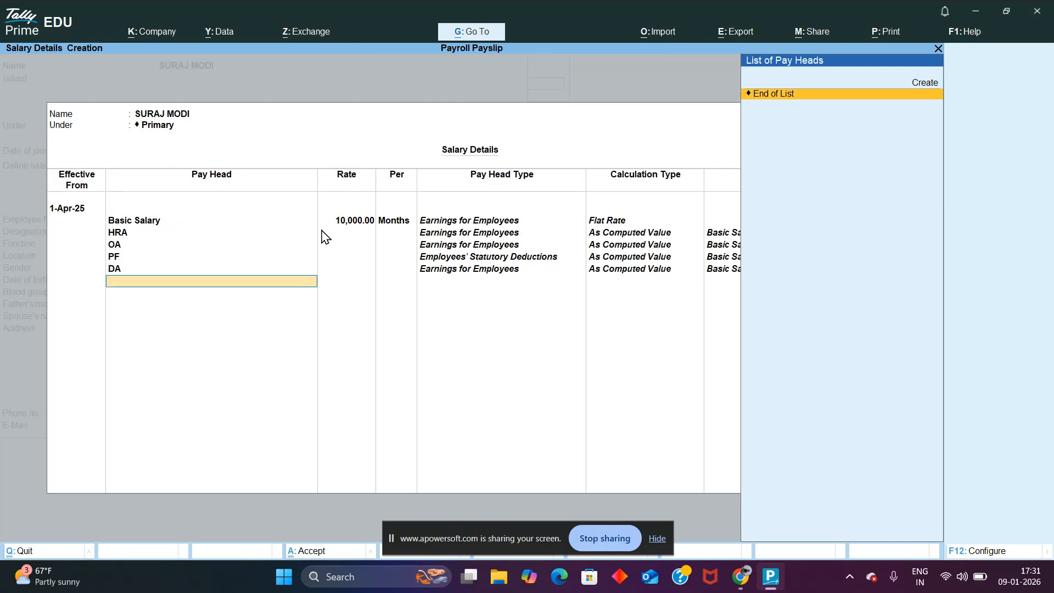
{"action": "key", "text": "Return"}
{"action": "key", "text": "Return"}
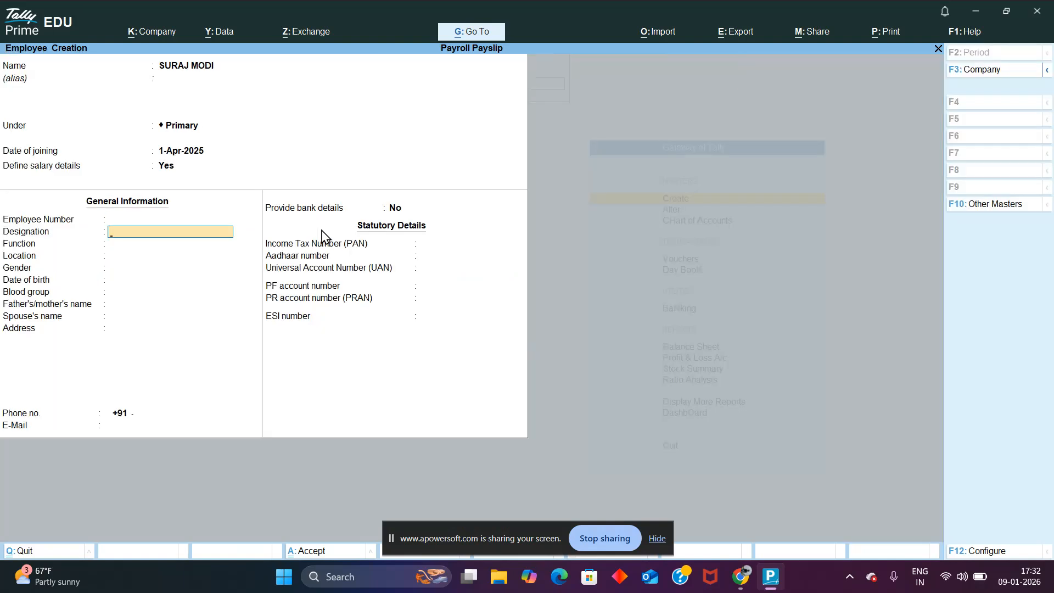
Step: Keep gender and blood group Unknown and bank details No, save the employee, and leave master creation
{"action": "key", "text": "Return"}
{"action": "key", "text": "Return"}
{"action": "key", "text": "Return"}
{"action": "key", "text": "Return"}
{"action": "key", "text": "Return"}
{"action": "key", "text": "Return"}
{"action": "key", "text": "Return"}
{"action": "key", "text": "Return"}
{"action": "key", "text": "Return"}
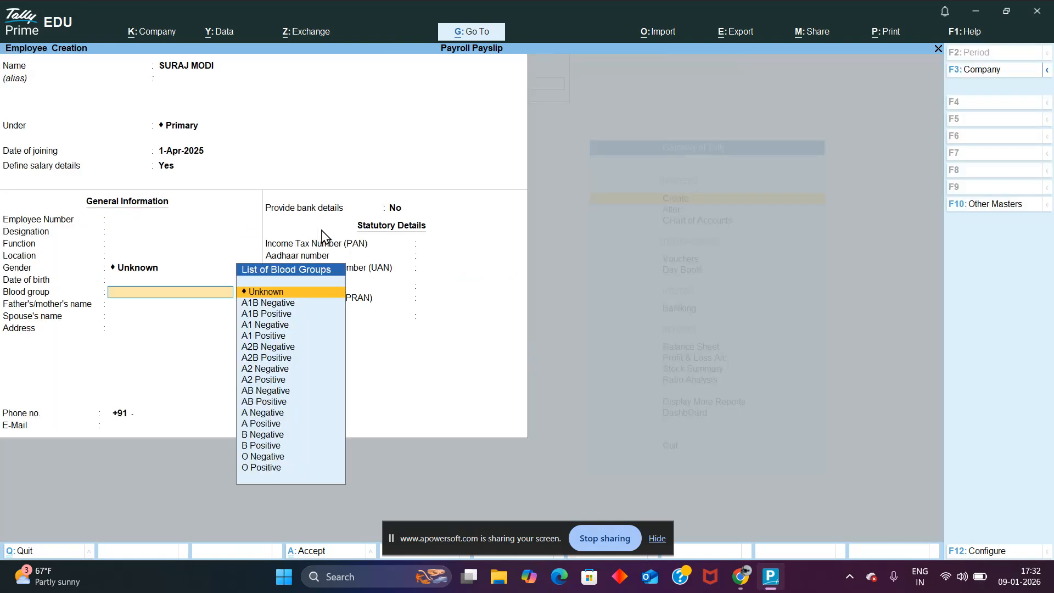
{"action": "key", "text": "Return"}
{"action": "key", "text": "Return"}
{"action": "key", "text": "Return"}
{"action": "key", "text": "Return"}
{"action": "key", "text": "Return"}
{"action": "key", "text": "Return"}
{"action": "key", "text": "Return"}
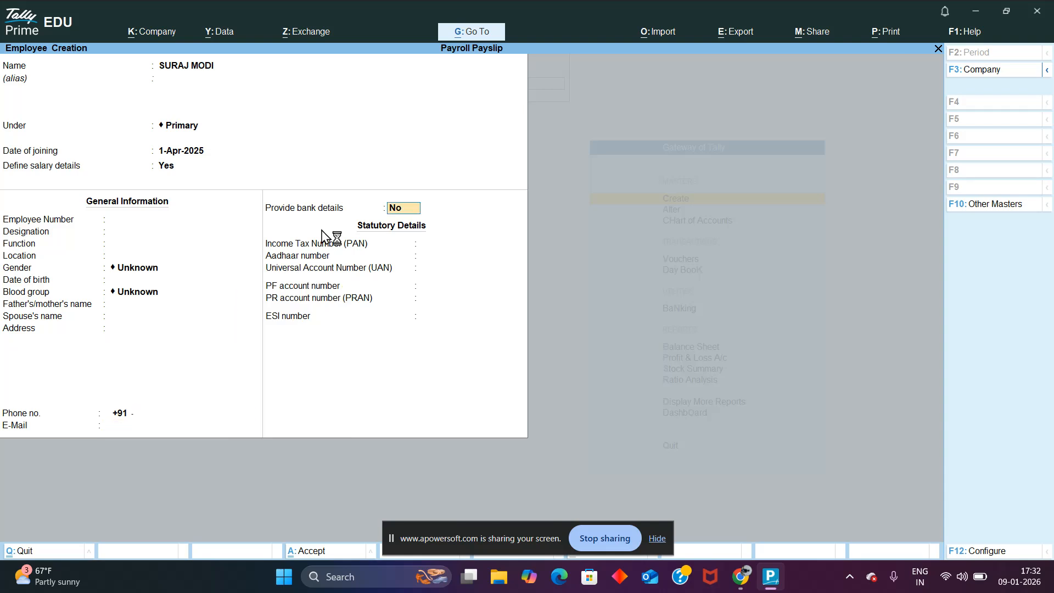
{"action": "key", "text": "Return"}
{"action": "key", "text": "Return"}
{"action": "key", "text": "Return"}
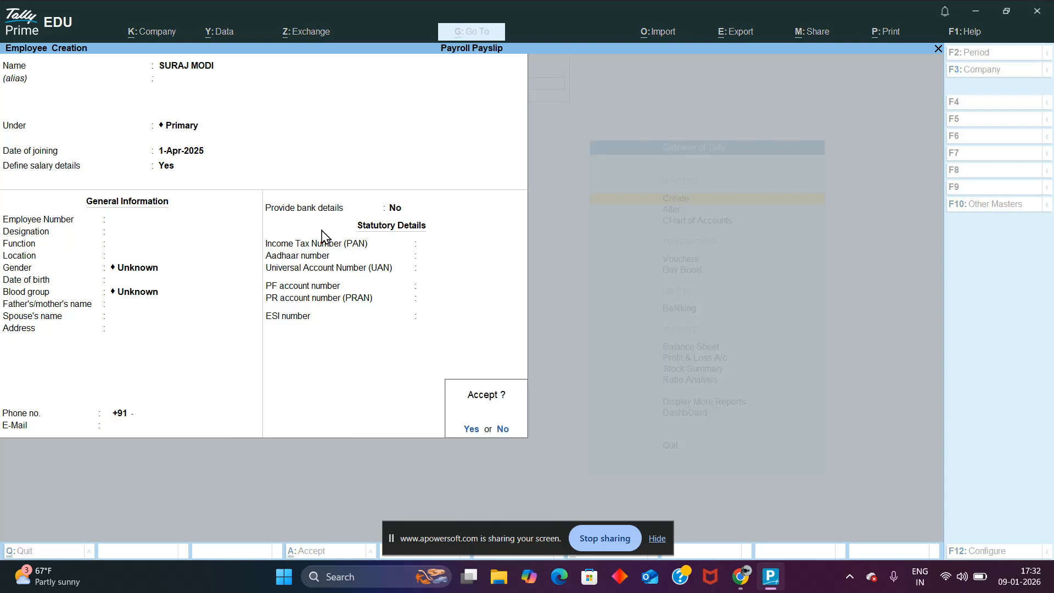
{"action": "key", "text": "Escape"}
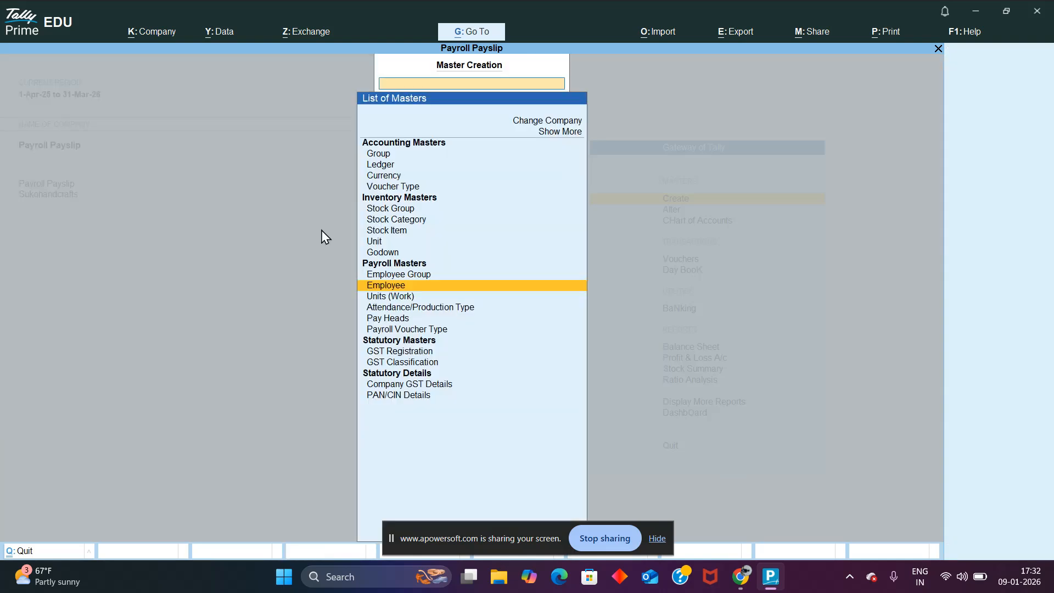
{"action": "key", "text": "Escape"}
Step: Start a new payroll voucher on the Cash account and choose the newly added employee
{"action": "key", "text": "ctrl+F4"}
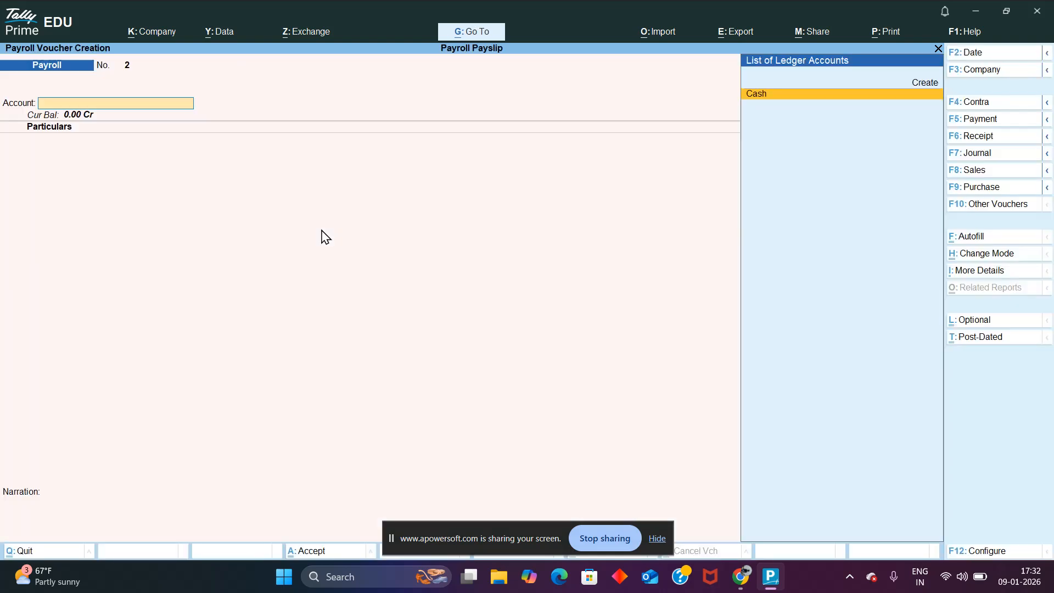
{"action": "key", "text": "Return"}
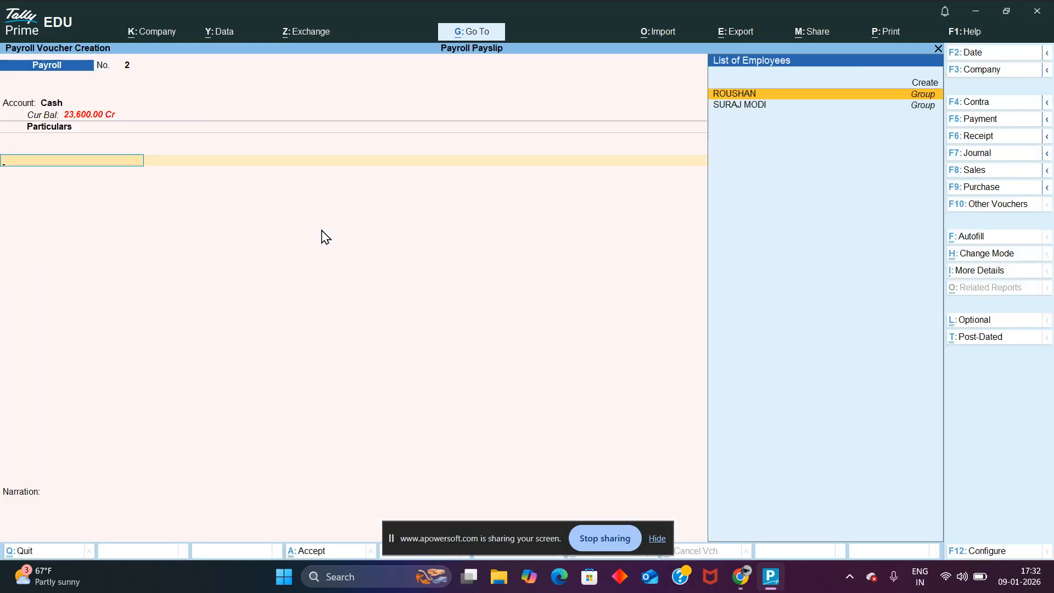
{"action": "key", "text": "Down"}
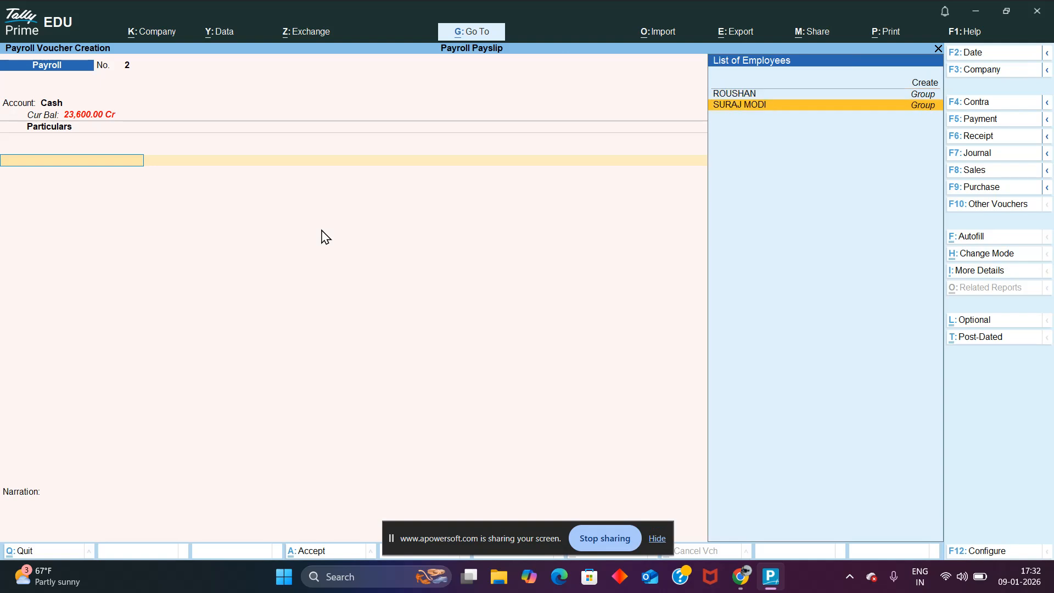
{"action": "key", "text": "Return"}
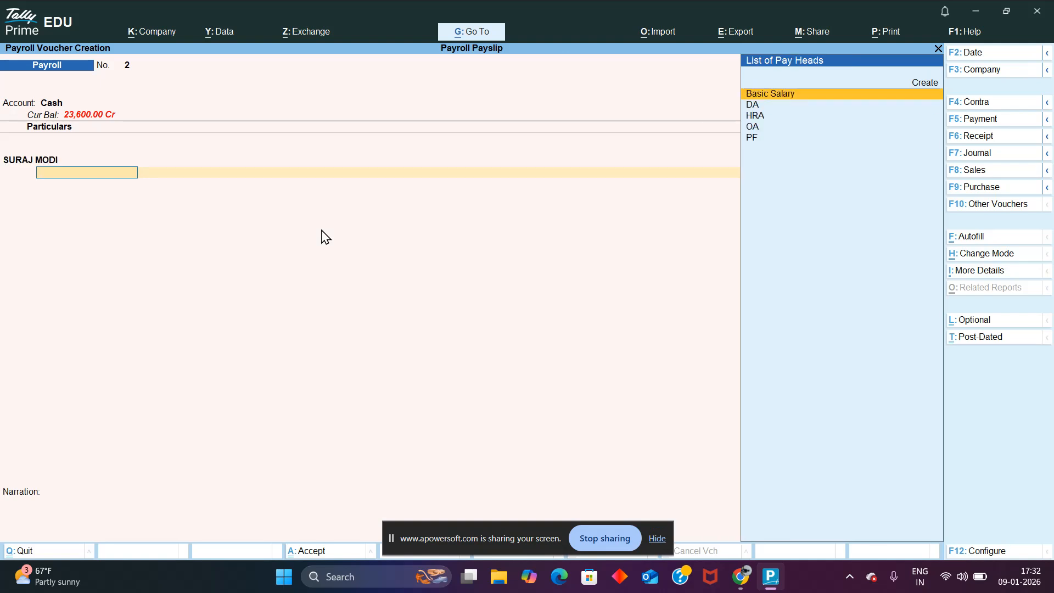
{"action": "key", "text": "BackSpace"}
Step: Set Payroll Autofill to process Salary from 1-5-2025 to 31-5-2025 for All Items
{"action": "key", "text": "ctrl+f"}
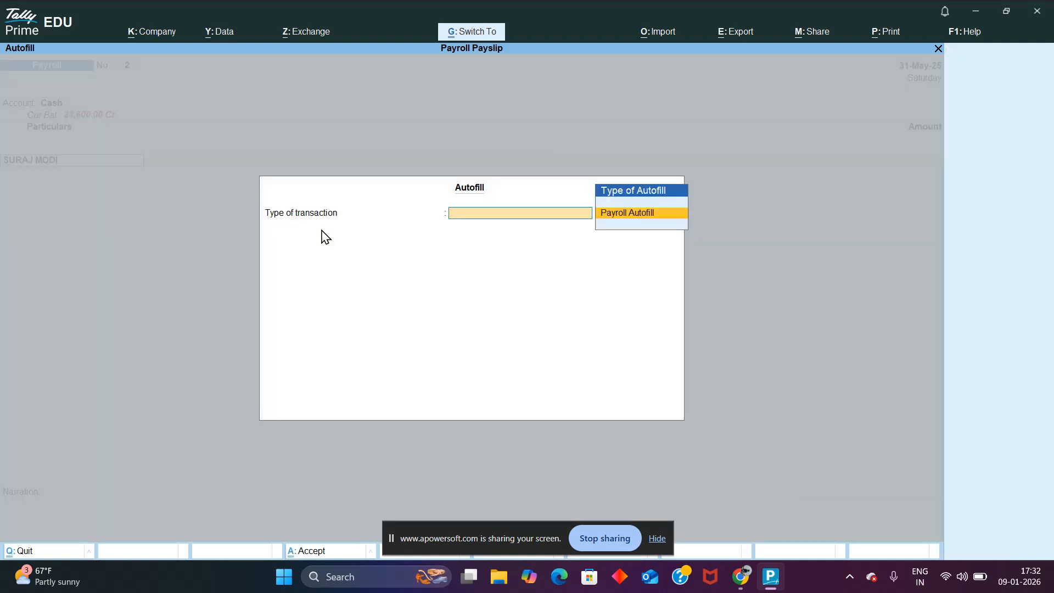
{"action": "key", "text": "Return"}
{"action": "key", "text": "Return"}
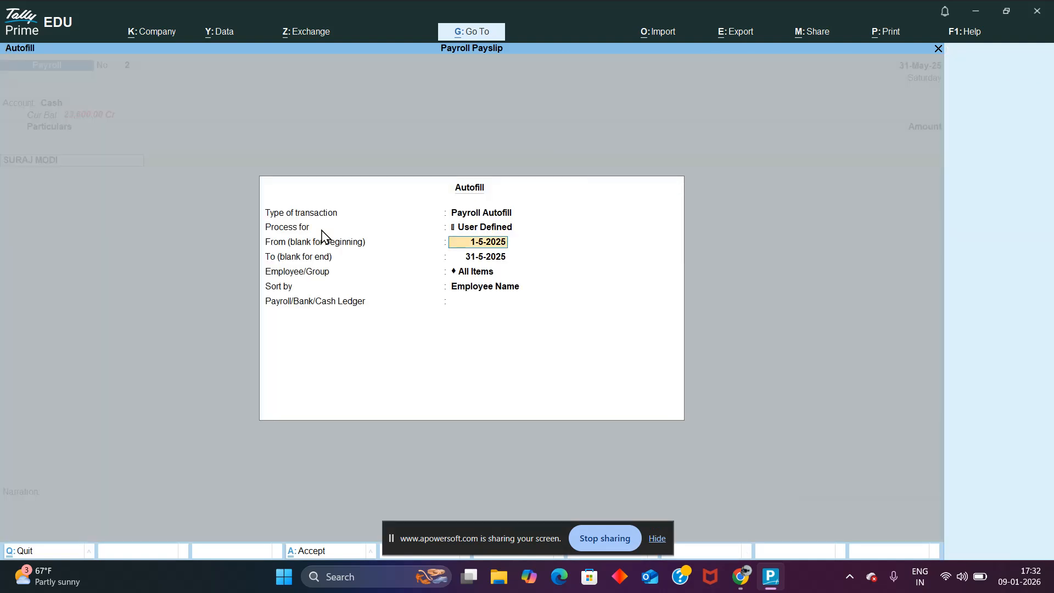
{"action": "key", "text": "BackSpace"}
{"action": "key", "text": "Down"}
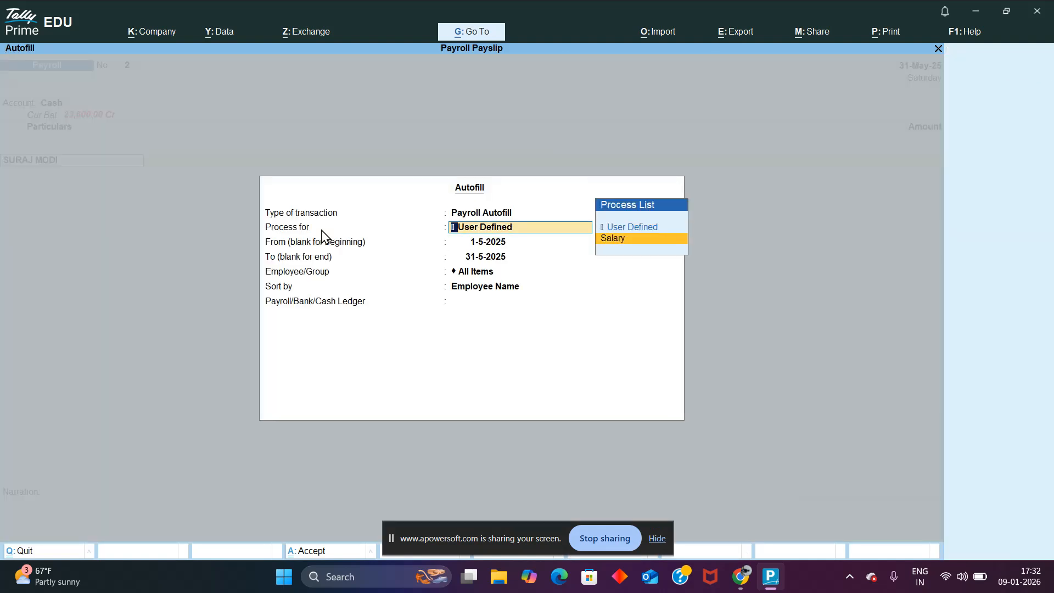
{"action": "key", "text": "Return"}
{"action": "key", "text": "Return"}
{"action": "key", "text": "Return"}
{"action": "key", "text": "Return"}
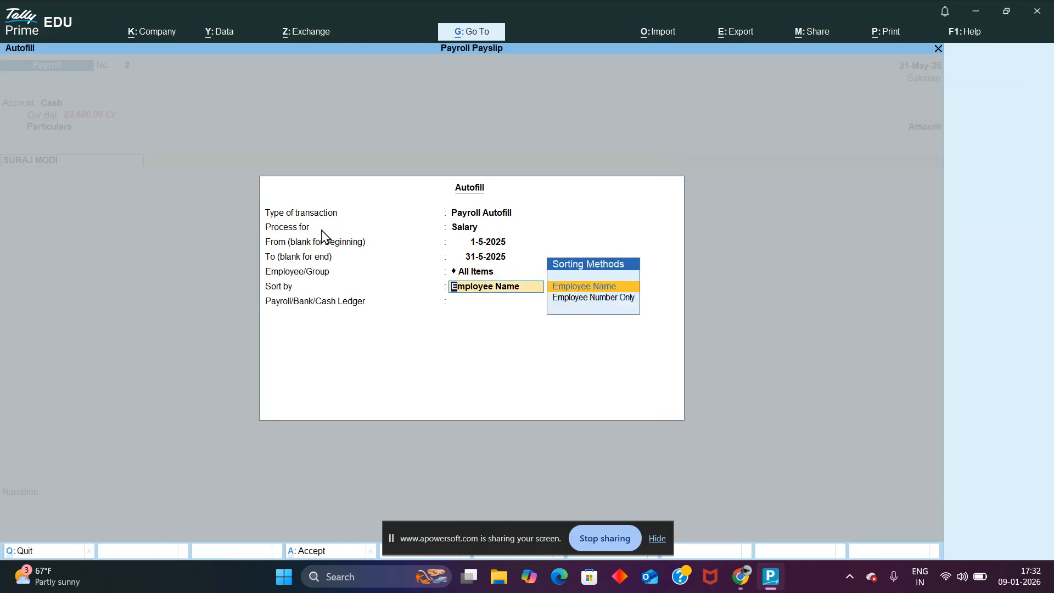
Step: Try to autofill the voucher for the MANAGEMENT group by Employee Name with the Cash ledger, and discard it
{"action": "key", "text": "BackSpace"}
{"action": "key", "text": "Down"}
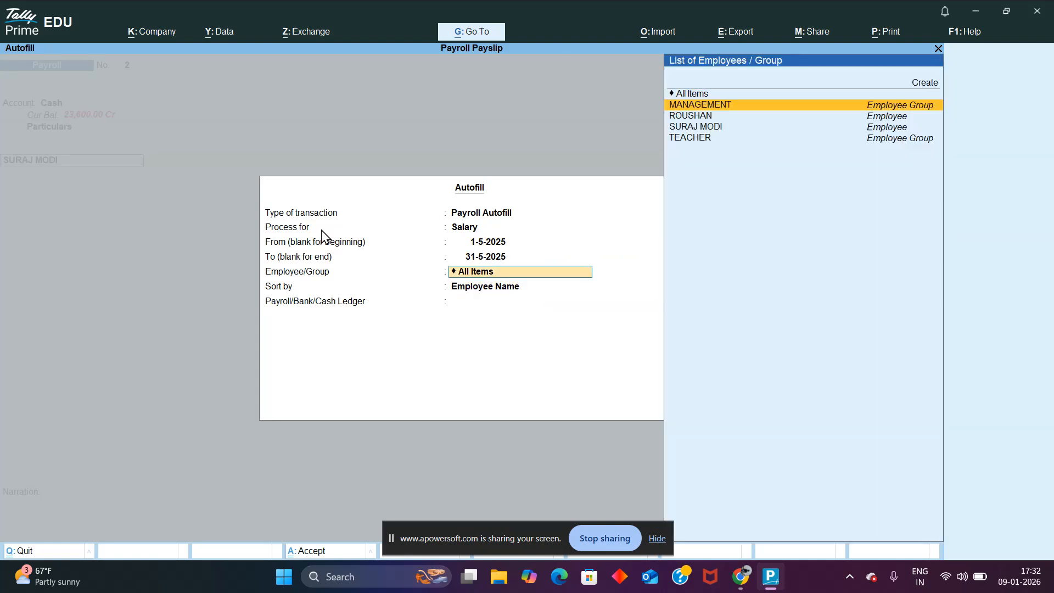
{"action": "key", "text": "Return"}
{"action": "key", "text": "Return"}
{"action": "key", "text": "Return"}
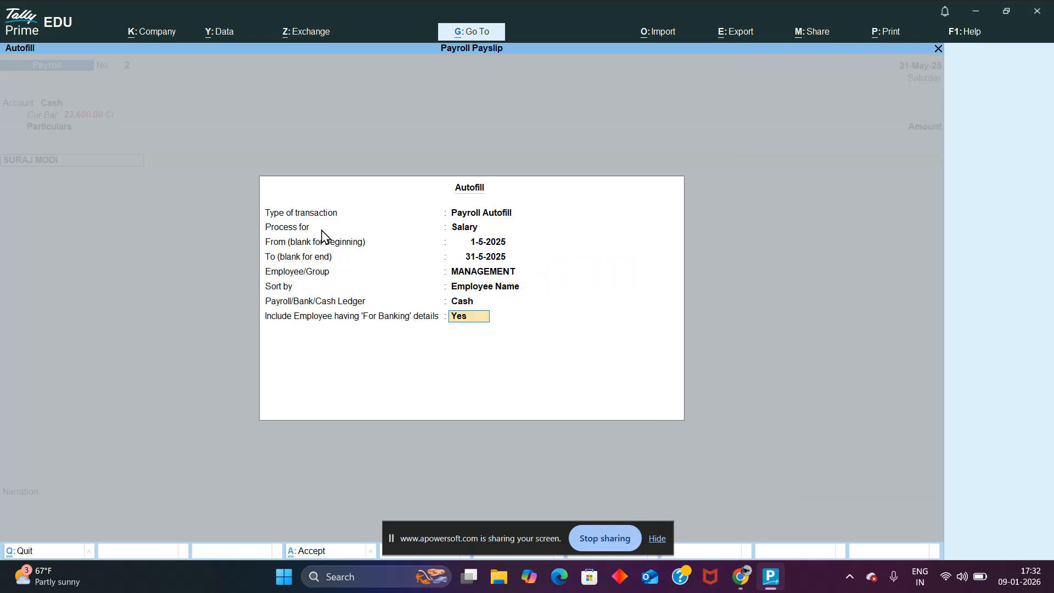
{"action": "key", "text": "Return"}
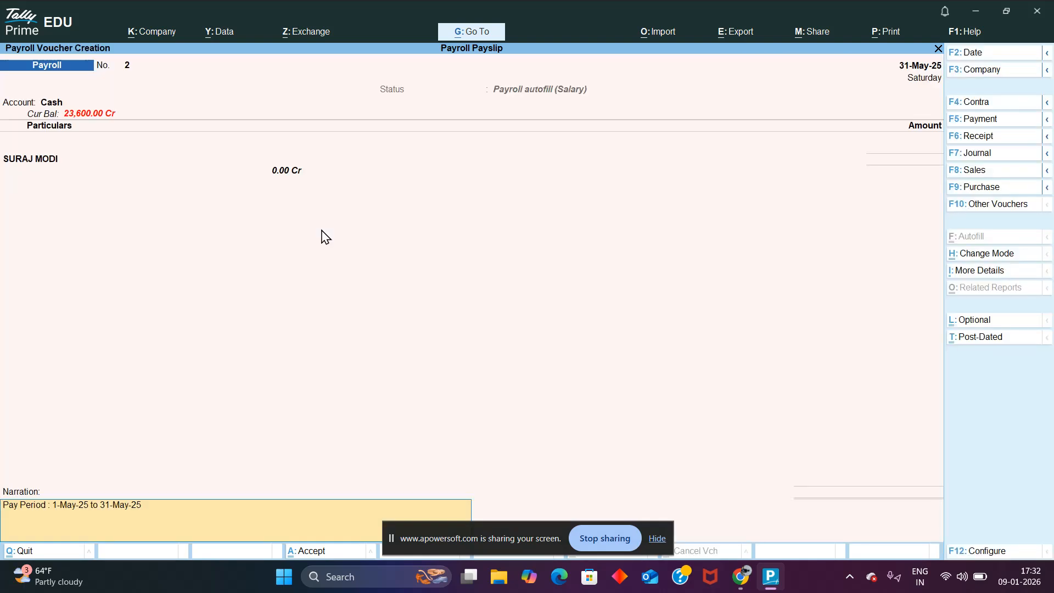
{"action": "key", "text": "Escape"}
{"action": "key", "text": "Return"}
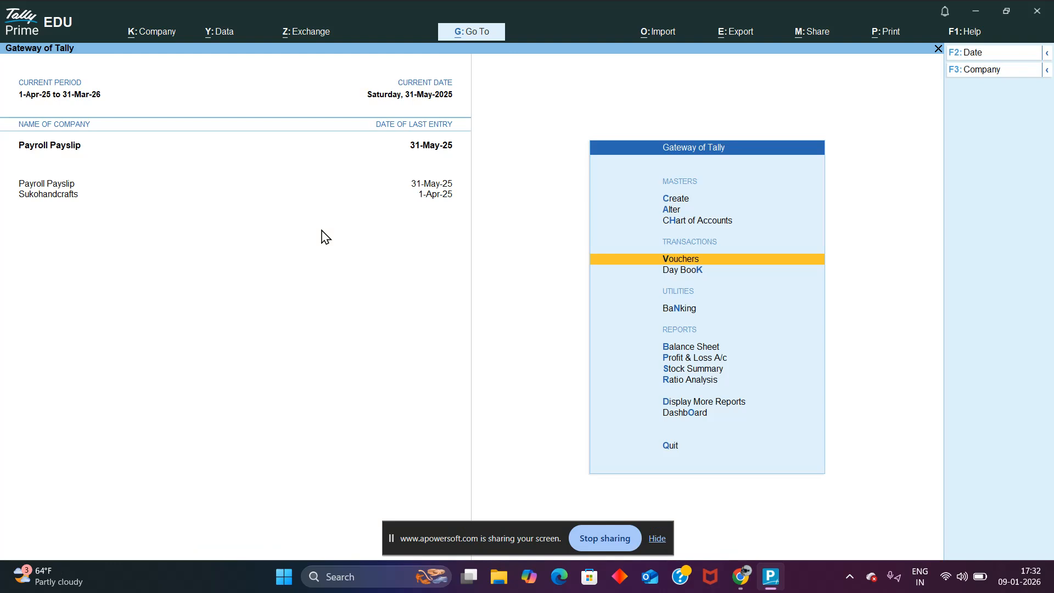
Step: Start a payroll voucher on Cash and set Payroll Autofill to process Salary from 1-5-2025 to 31-5-2025
{"action": "key", "text": "Return"}
{"action": "key", "text": "Return"}
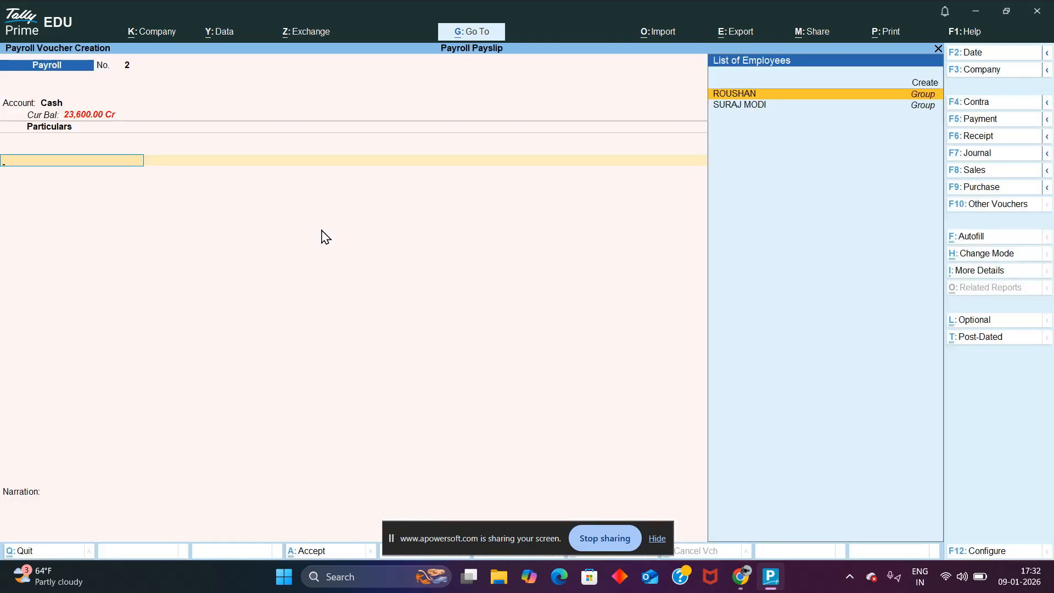
{"action": "key", "text": "ctrl+f"}
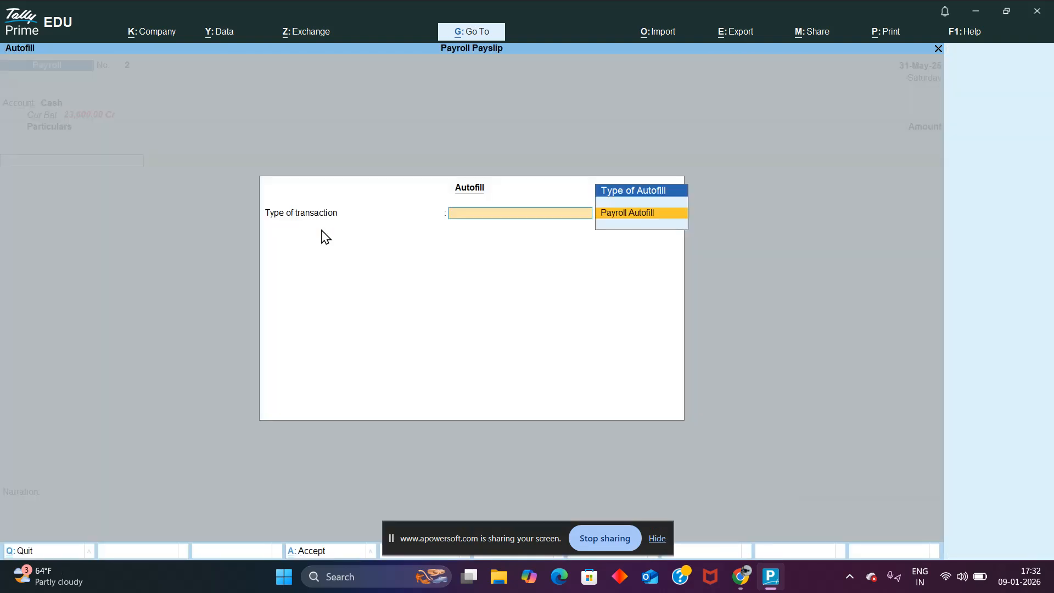
{"action": "key", "text": "Return"}
{"action": "key", "text": "Down"}
{"action": "key", "text": "Return"}
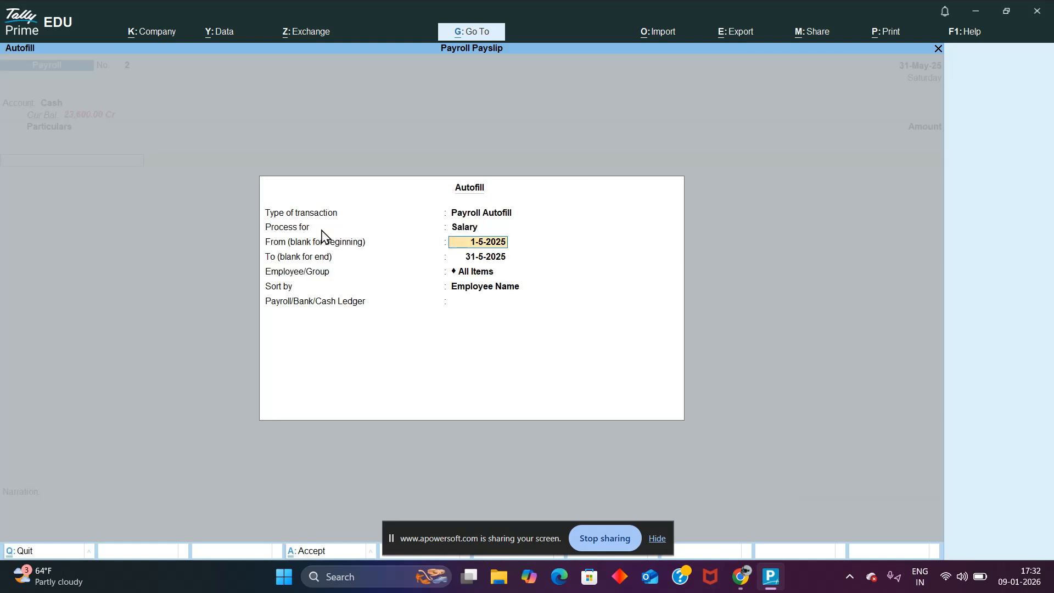
{"action": "key", "text": "Return"}
Step: Autofill the voucher for the newly added employee, sorted by Employee Name, with the Cash ledger
{"action": "key", "text": "Return"}
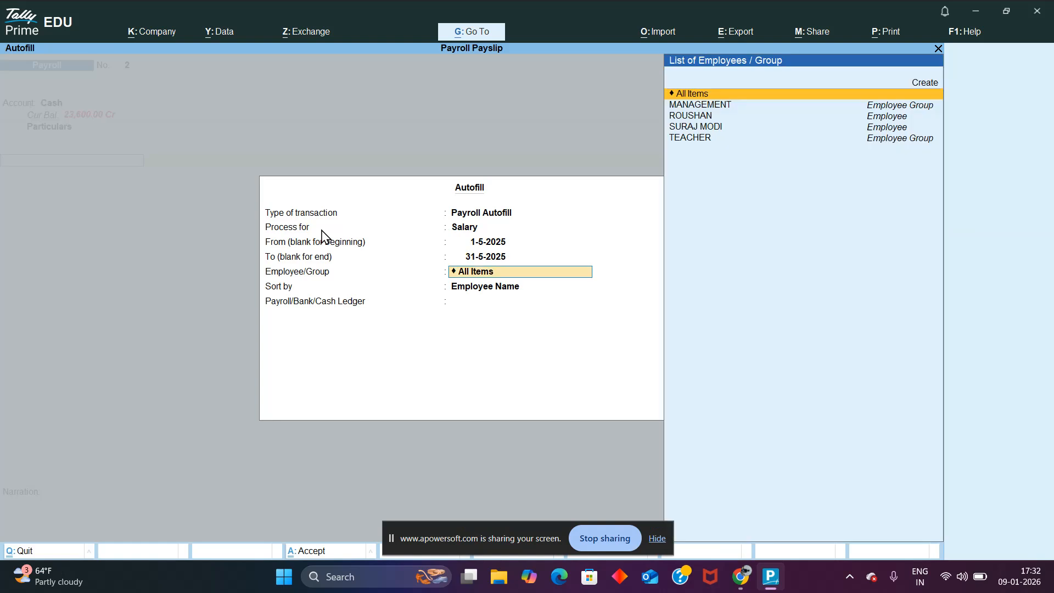
{"action": "key", "text": "Return"}
{"action": "key", "text": "Return"}
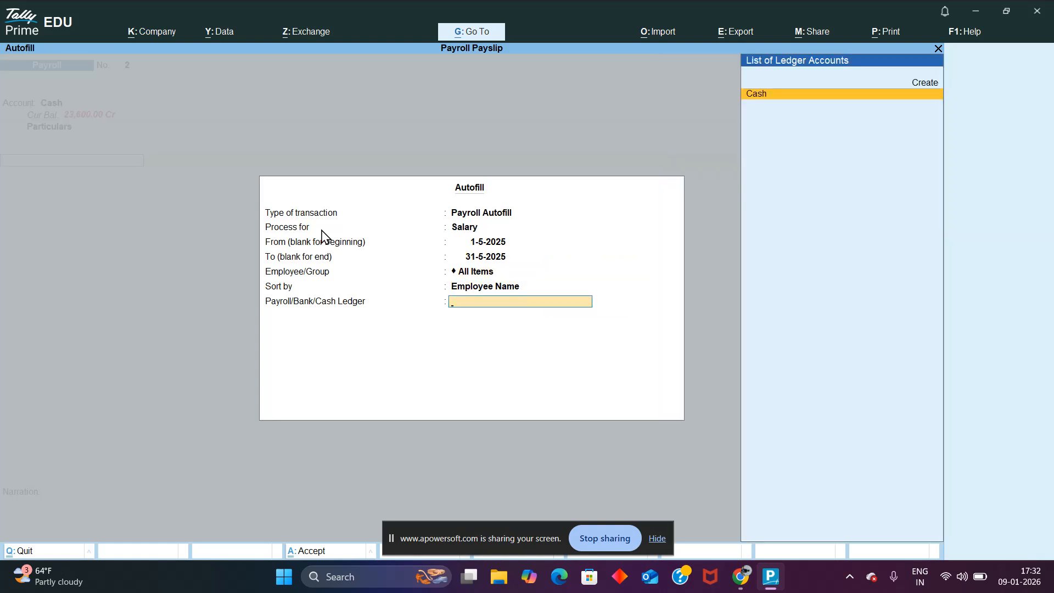
{"action": "key", "text": "BackSpace"}
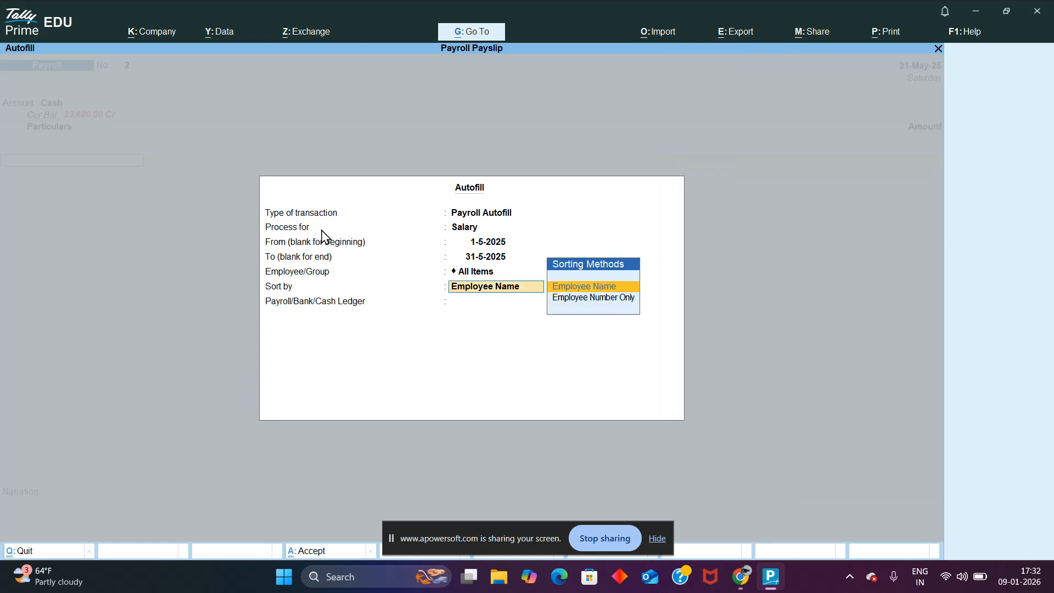
{"action": "key", "text": "BackSpace"}
{"action": "key", "text": "Down"}
{"action": "key", "text": "Down"}
{"action": "key", "text": "Down"}
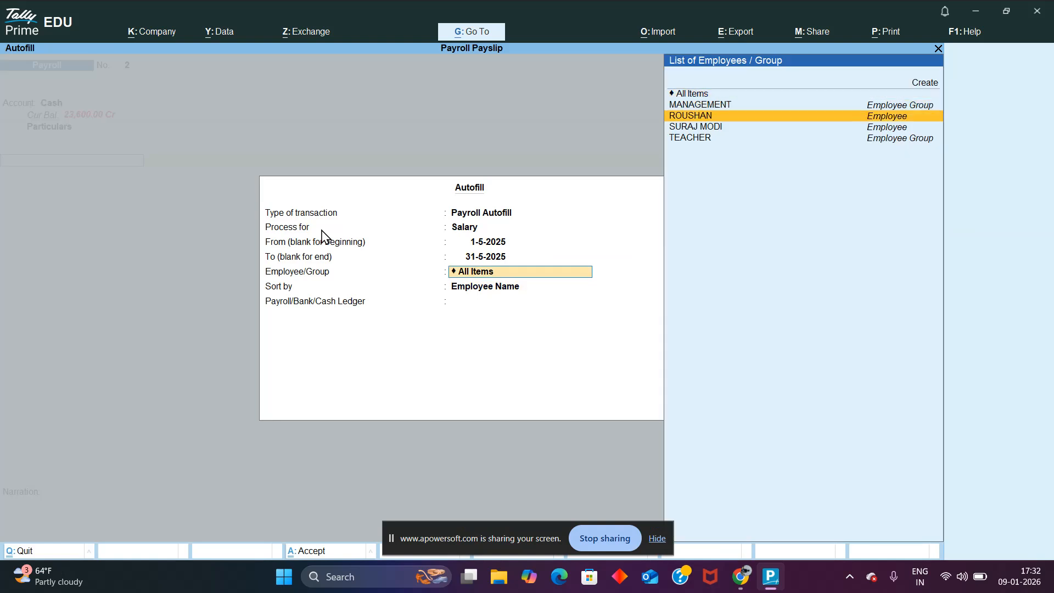
{"action": "key", "text": "Return"}
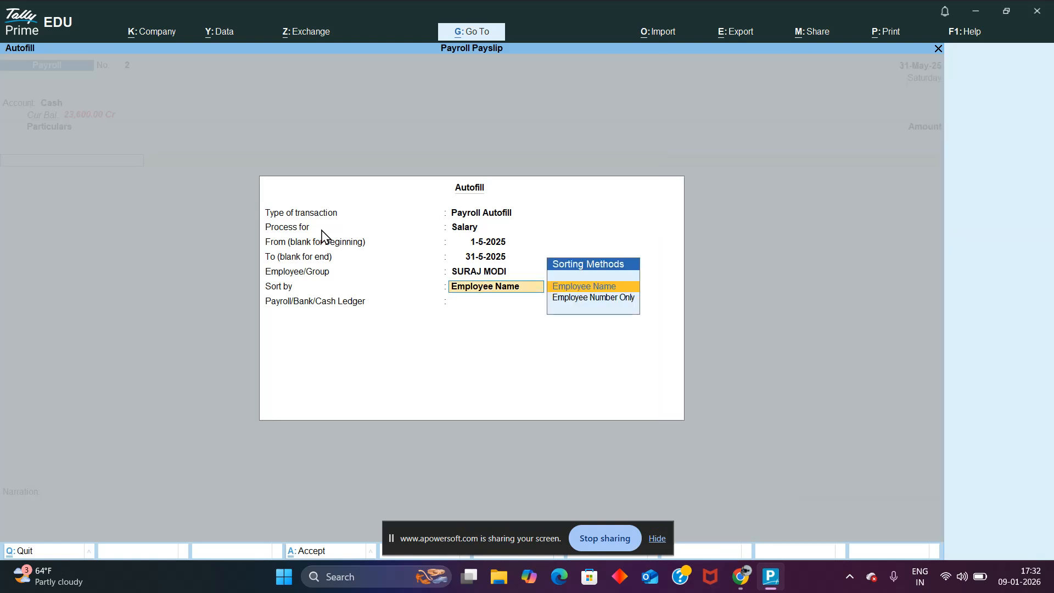
{"action": "key", "text": "Return"}
{"action": "key", "text": "Return"}
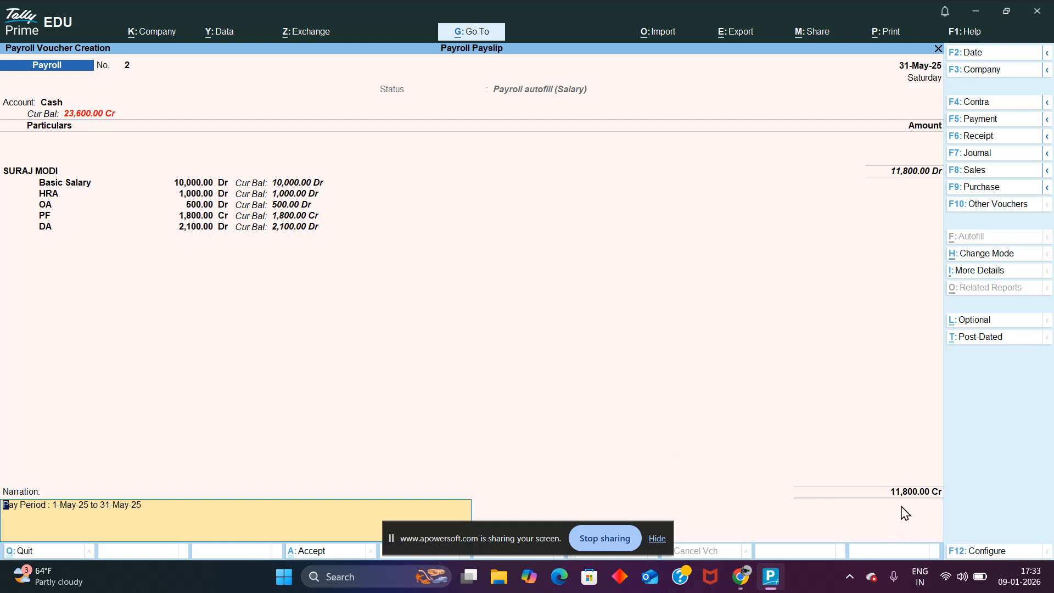
Step: Open an enlarged print preview of the payroll voucher
{"action": "key", "text": "ctrl"}
{"action": "key", "text": "ctrl"}
{"action": "key", "text": "ctrl+p"}
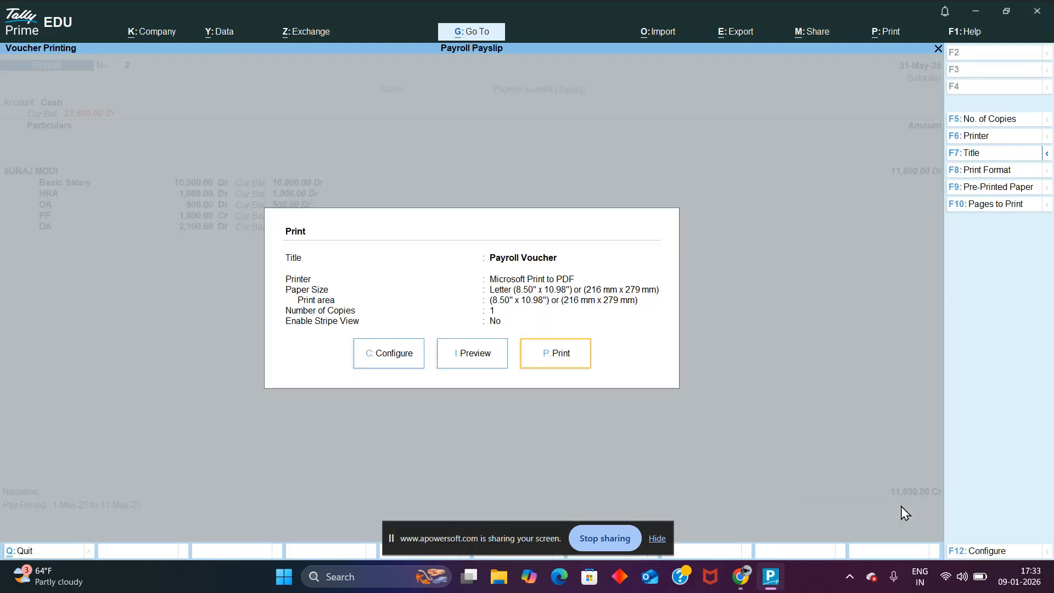
{"action": "key", "text": "i"}
{"action": "key", "text": "alt+z"}
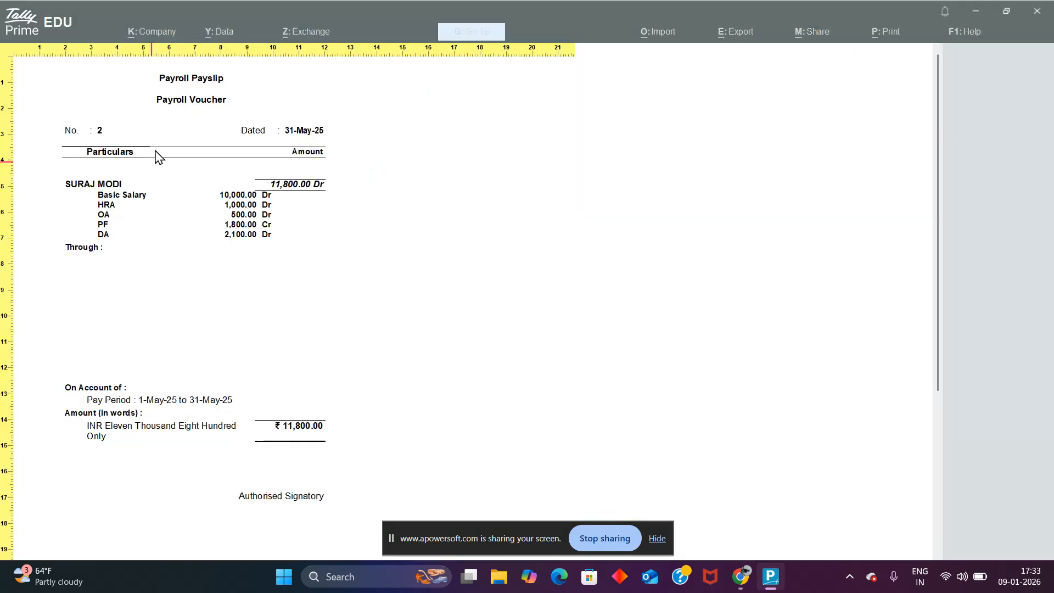
Step: Examine the payslip preview's pay heads, pay period and amount in words at different magnifications, and close the preview
{"action": "key", "text": "alt+z"}
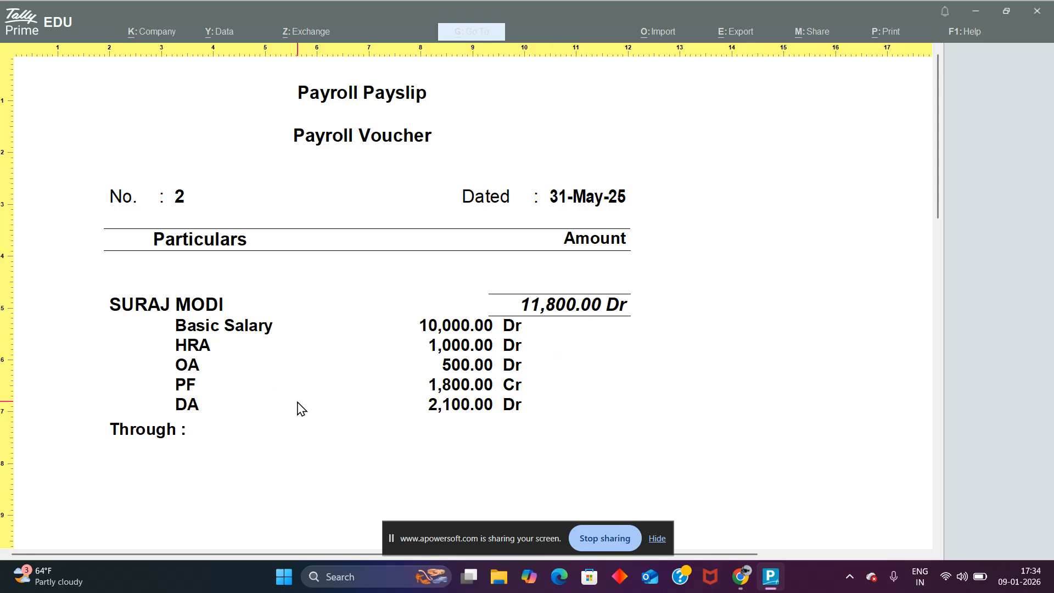
{"action": "key", "text": "alt+z"}
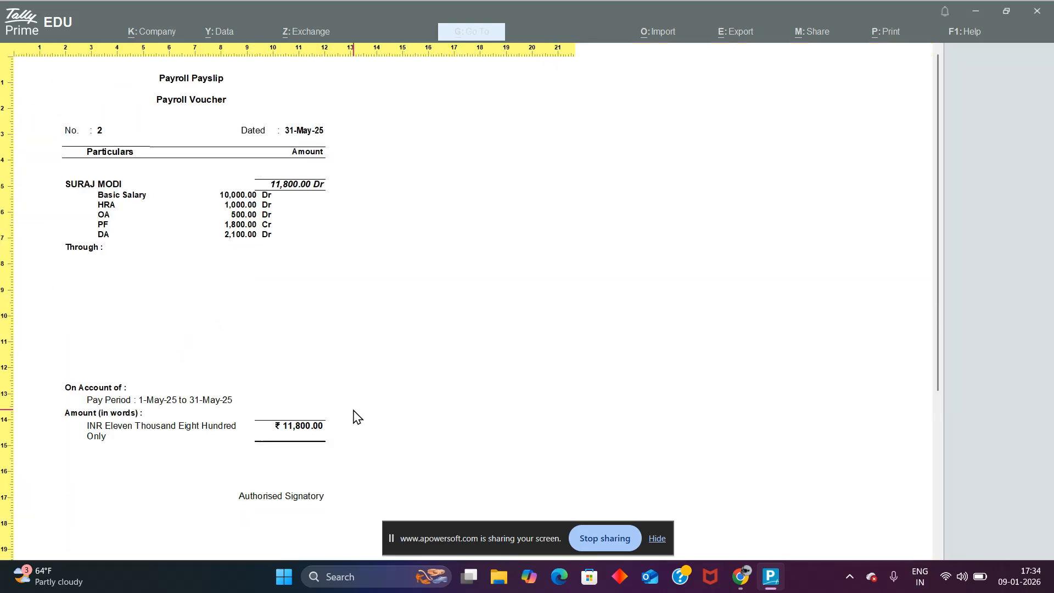
{"action": "key", "text": "alt+z"}
{"action": "key", "text": "alt+z"}
{"action": "scroll", "coordinate": [85, 411], "scroll_direction": "down", "scroll_amount": 5}
{"action": "scroll", "coordinate": [85, 411], "scroll_direction": "up", "scroll_amount": 1}
{"action": "key", "text": "alt+z"}
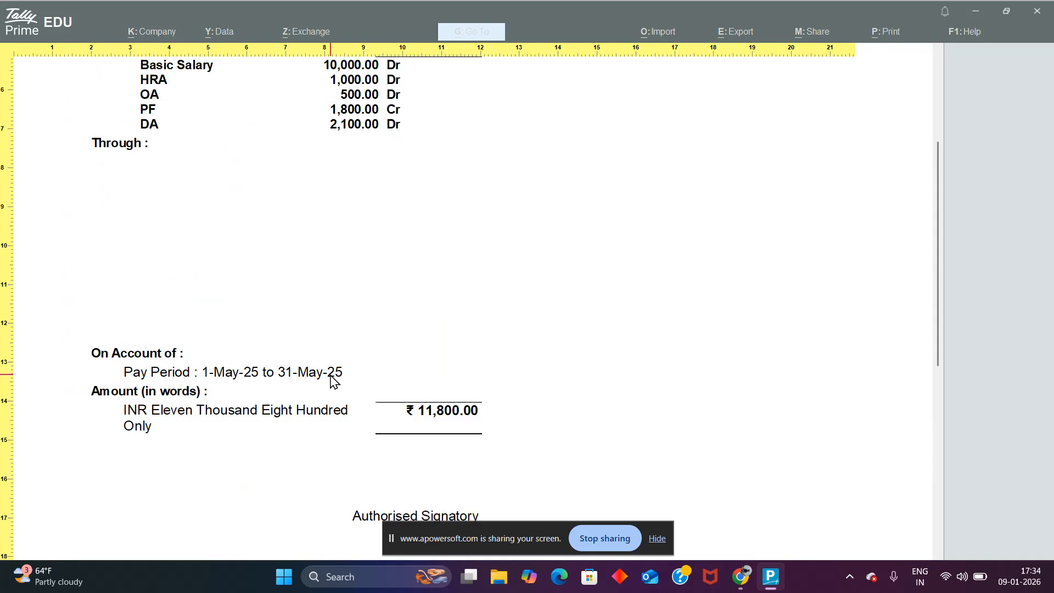
{"action": "key", "text": "alt+z"}
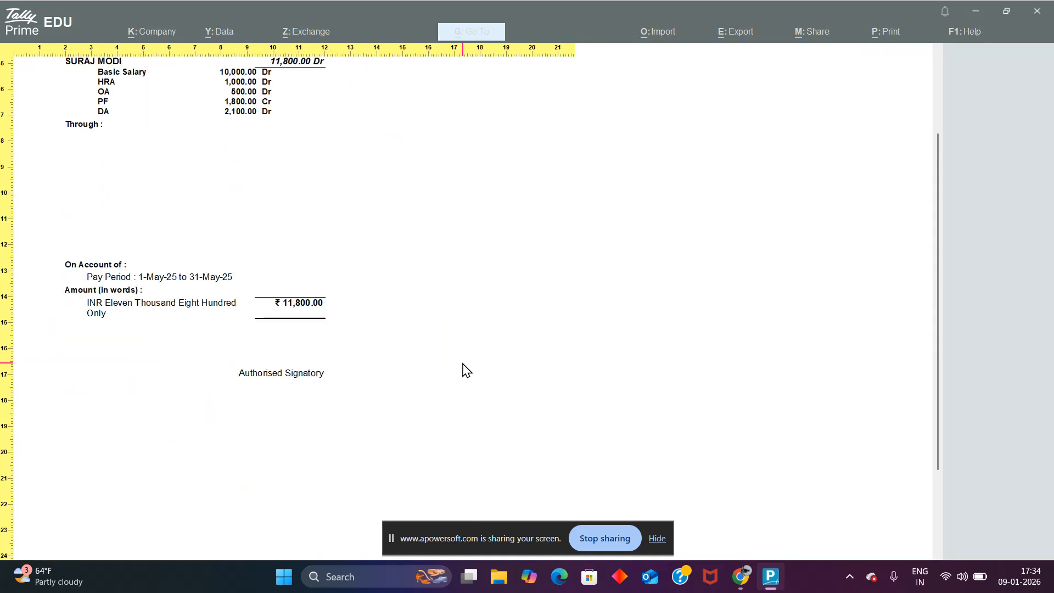
{"action": "key", "text": "alt+z"}
{"action": "key", "text": "Escape"}
Step: Leave the payroll voucher and open the Day Book to view the payroll entries
{"action": "key", "text": "Escape"}
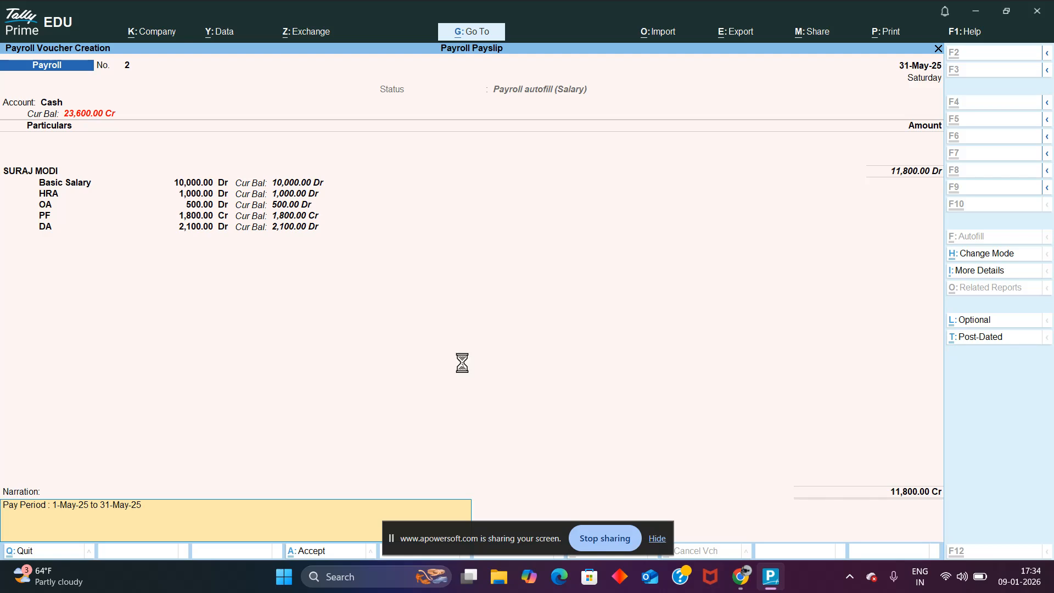
{"action": "key", "text": "Escape"}
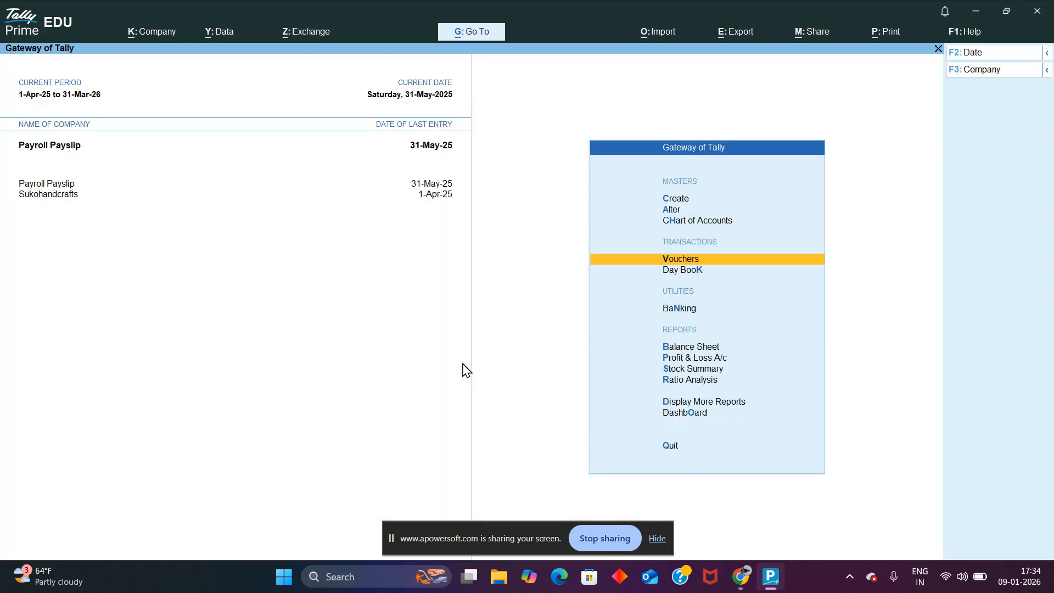
{"action": "key", "text": "Down"}
{"action": "key", "text": "Return"}
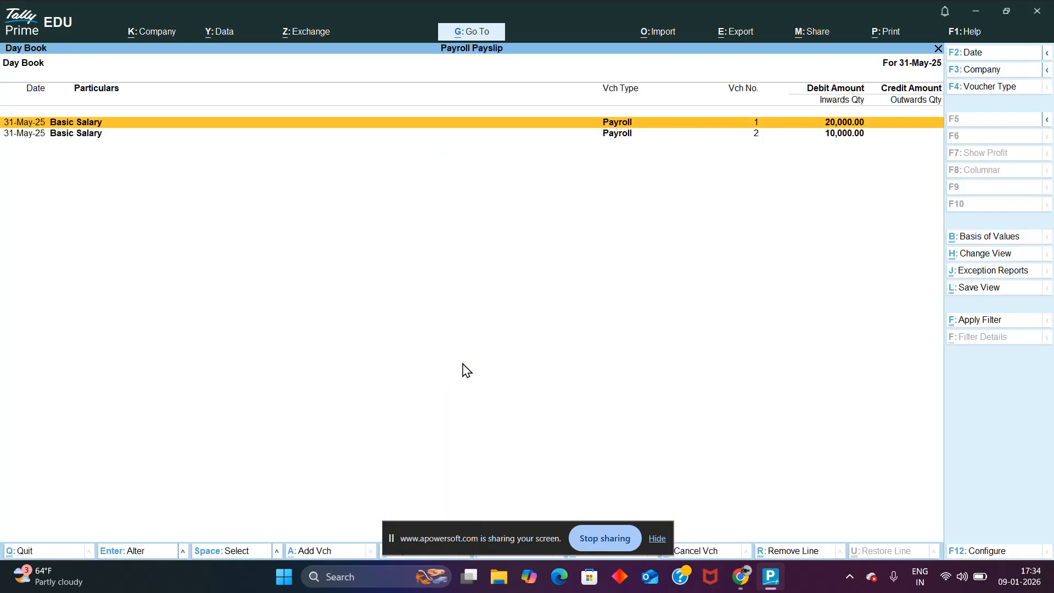
{"action": "key", "text": "super+Tab"}
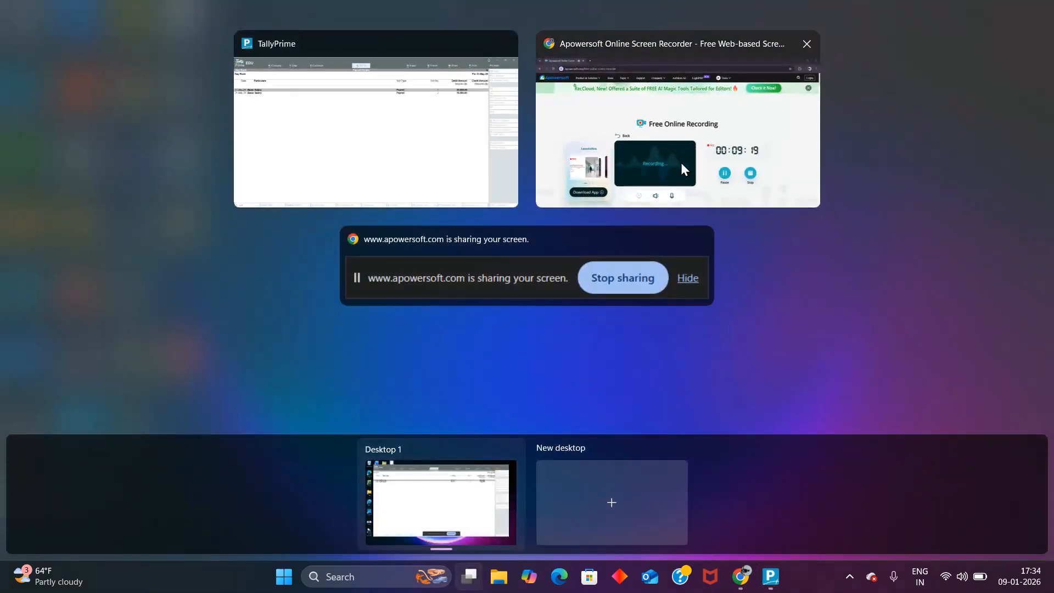
{"action": "left_click", "coordinate": [687, 137]}
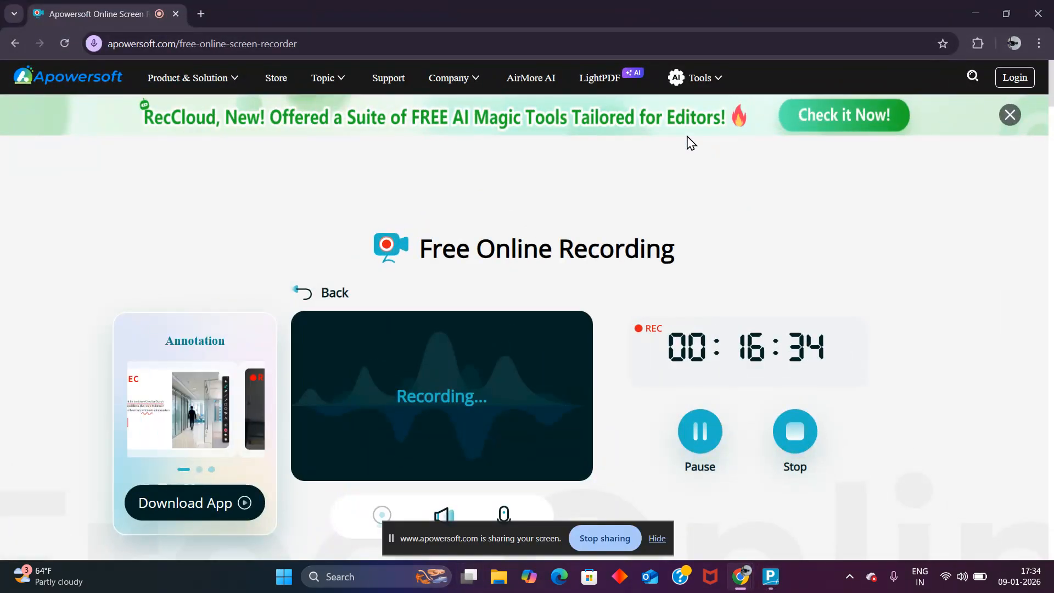